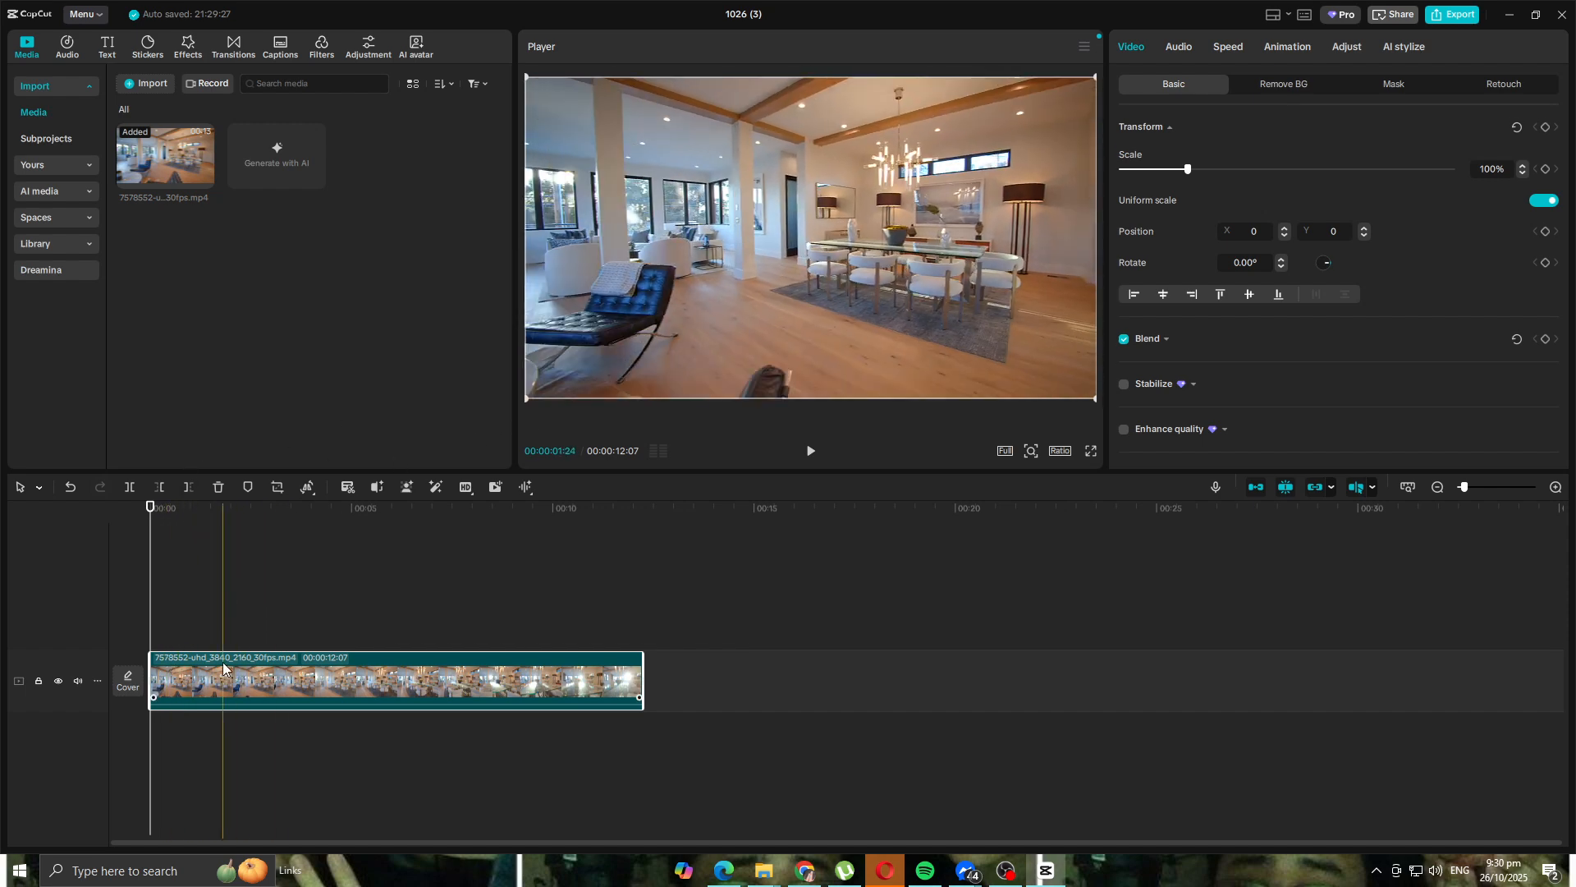
- Open the clip's Adjust settings and expand the Auto adjust and Color match options
left_click(1351, 47)
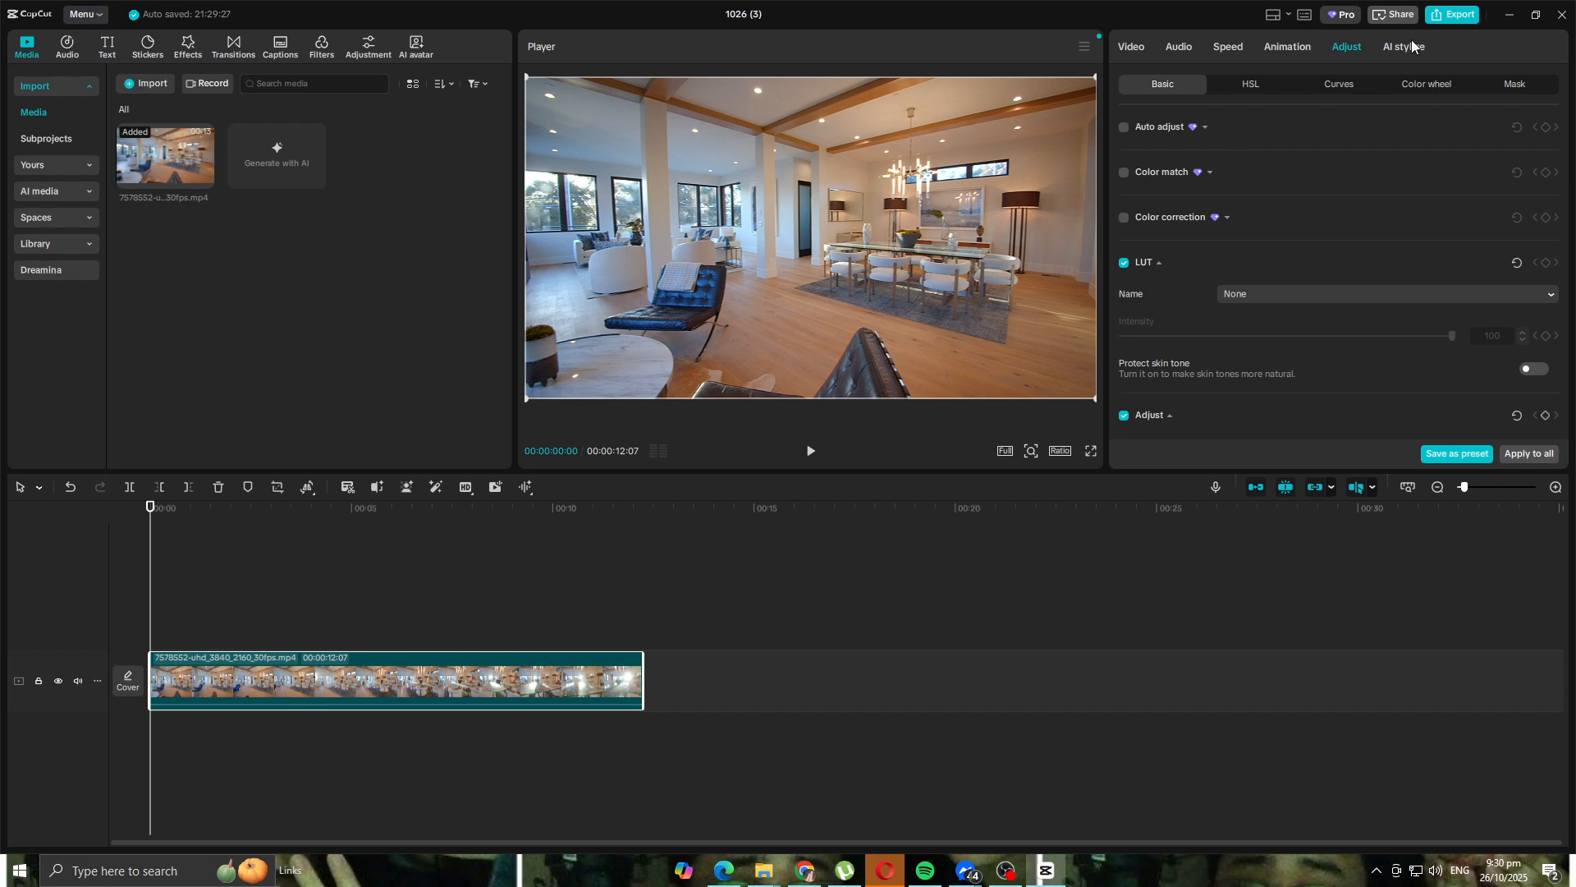
scroll(1279, 136, "down", 2)
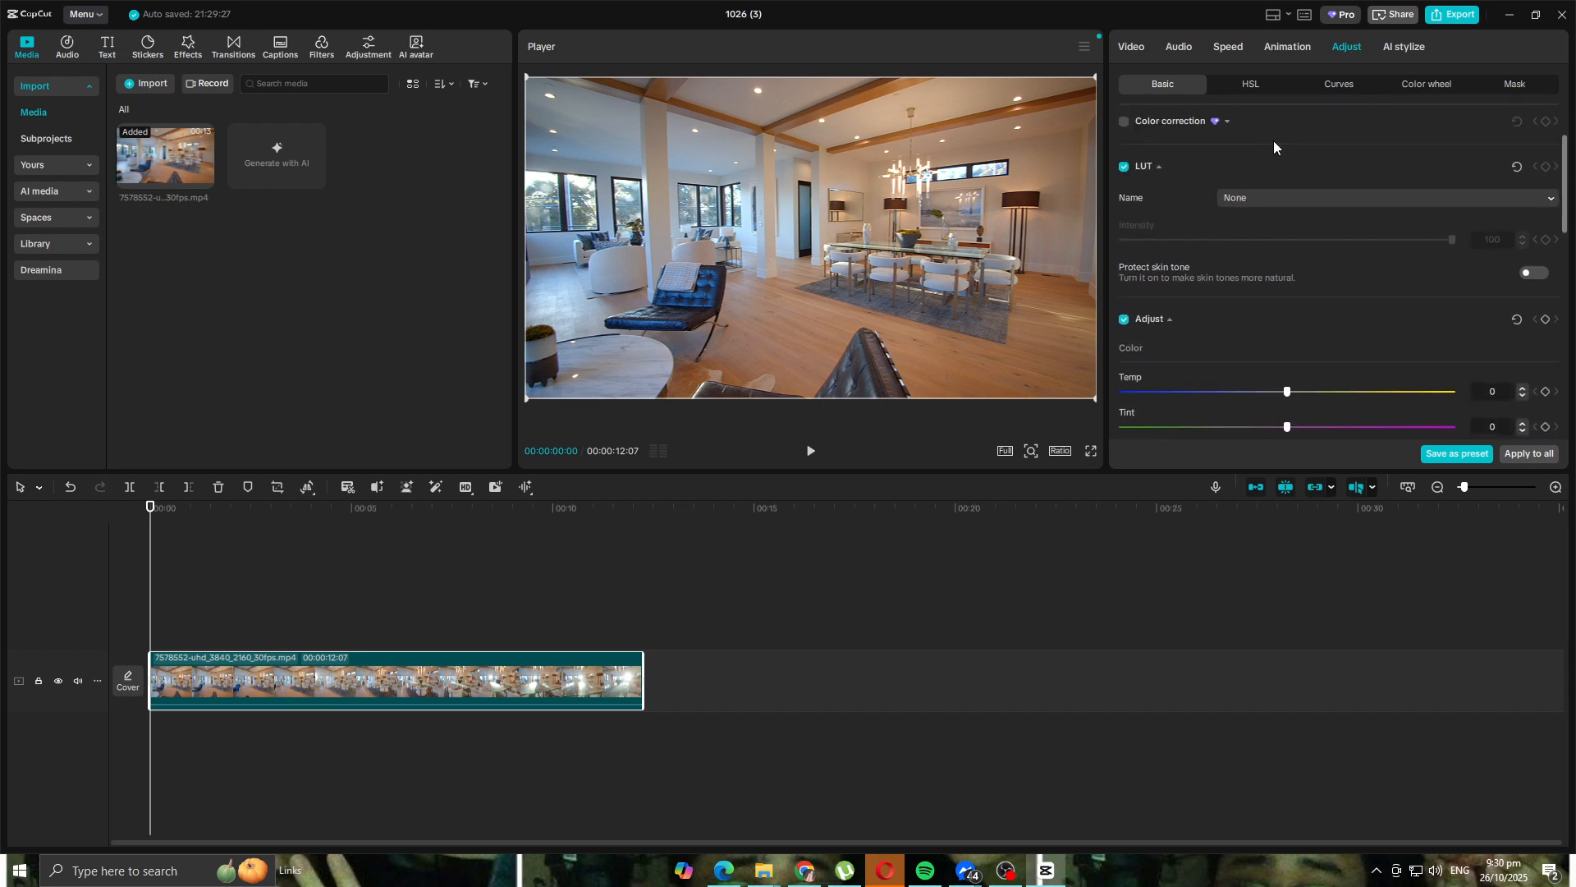
scroll(1185, 218, "up", 2)
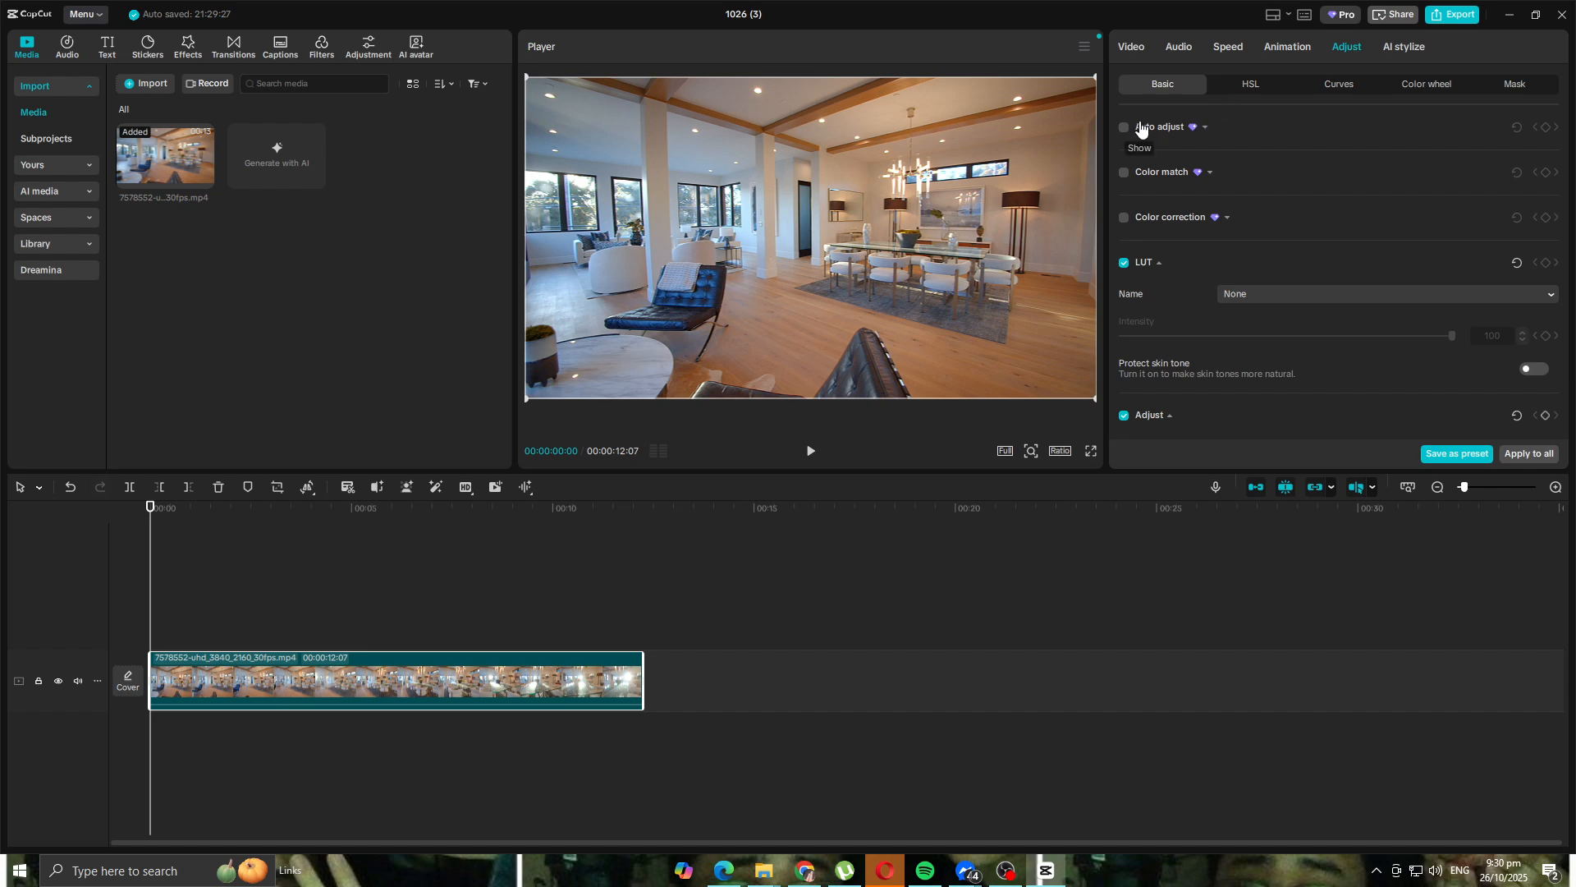
left_click(1197, 127)
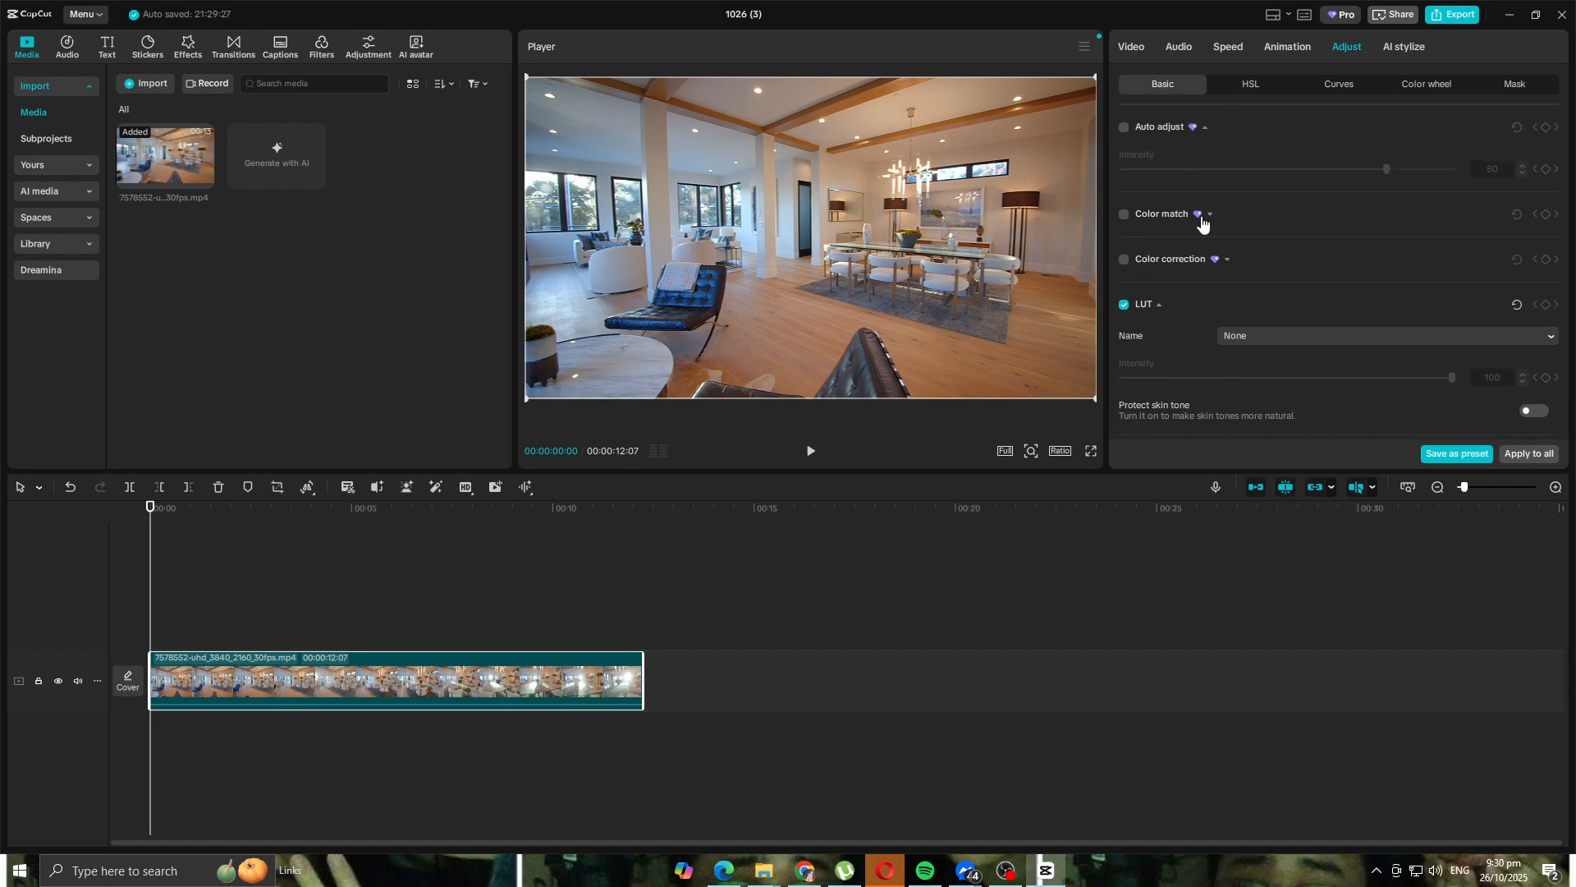
left_click(1177, 217)
left_click(1176, 217)
- Toggle Color correction, enable Color match, cancel the reference frame picker, then turn Color match off
left_click(1122, 260)
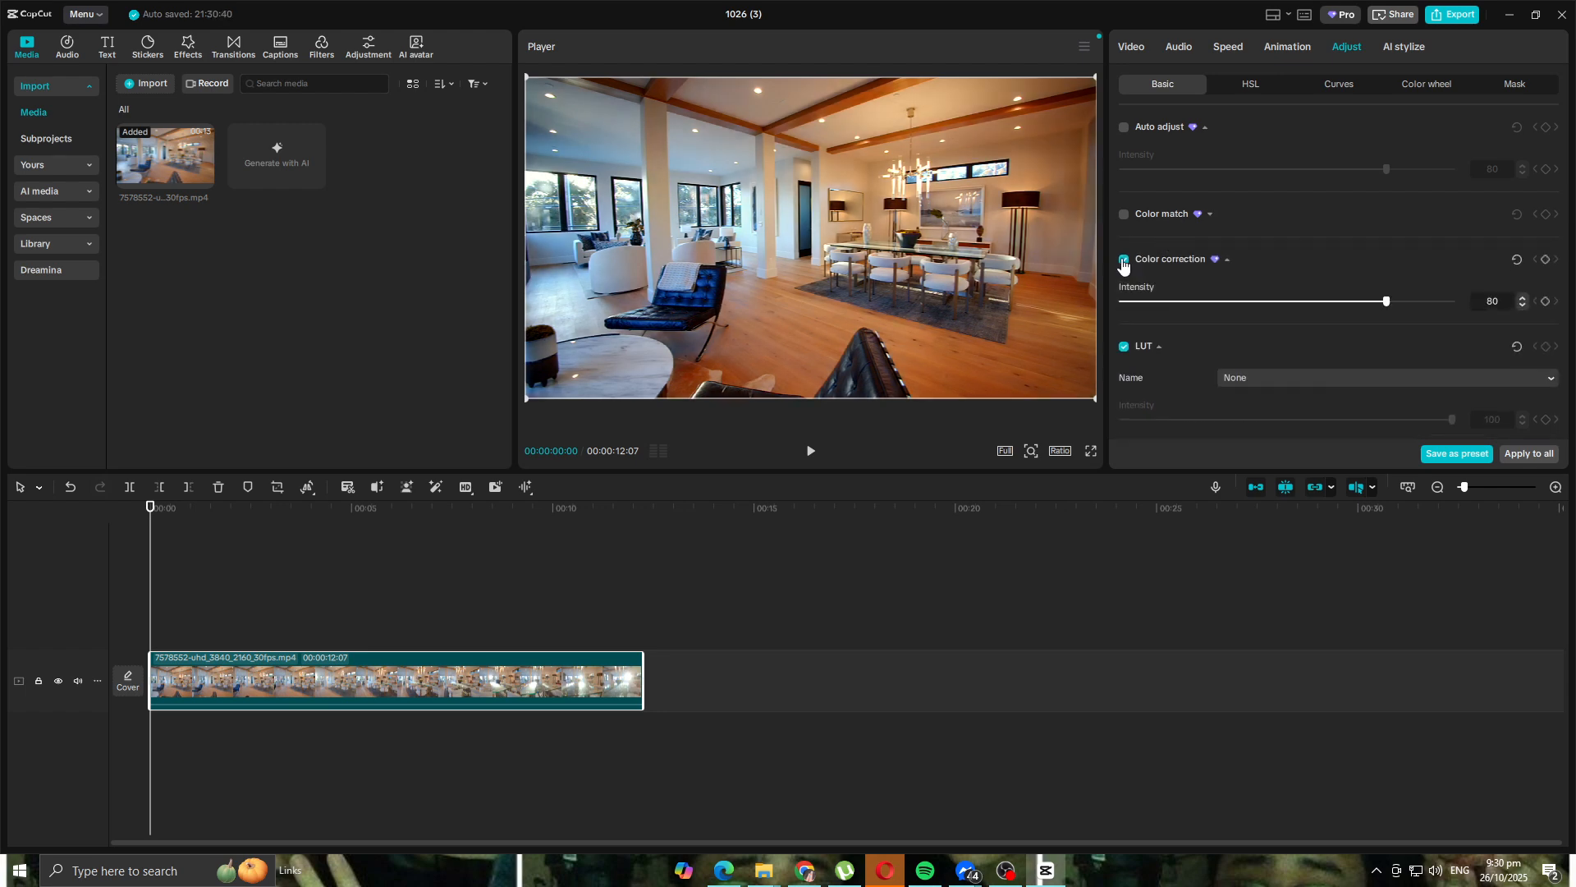
left_click(1122, 259)
left_click(1124, 215)
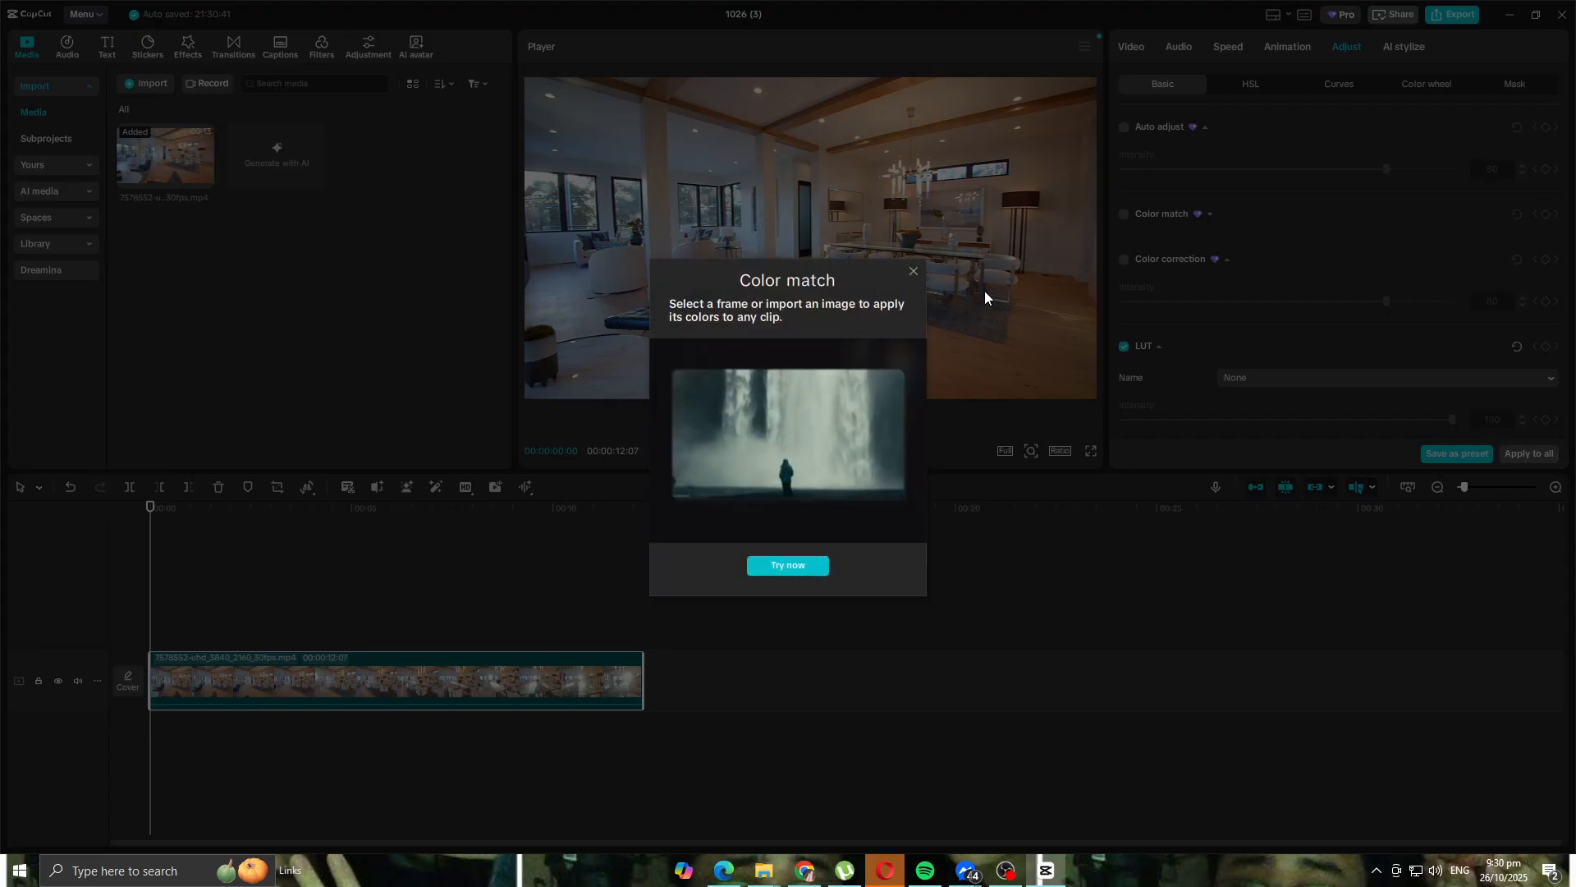
left_click(914, 271)
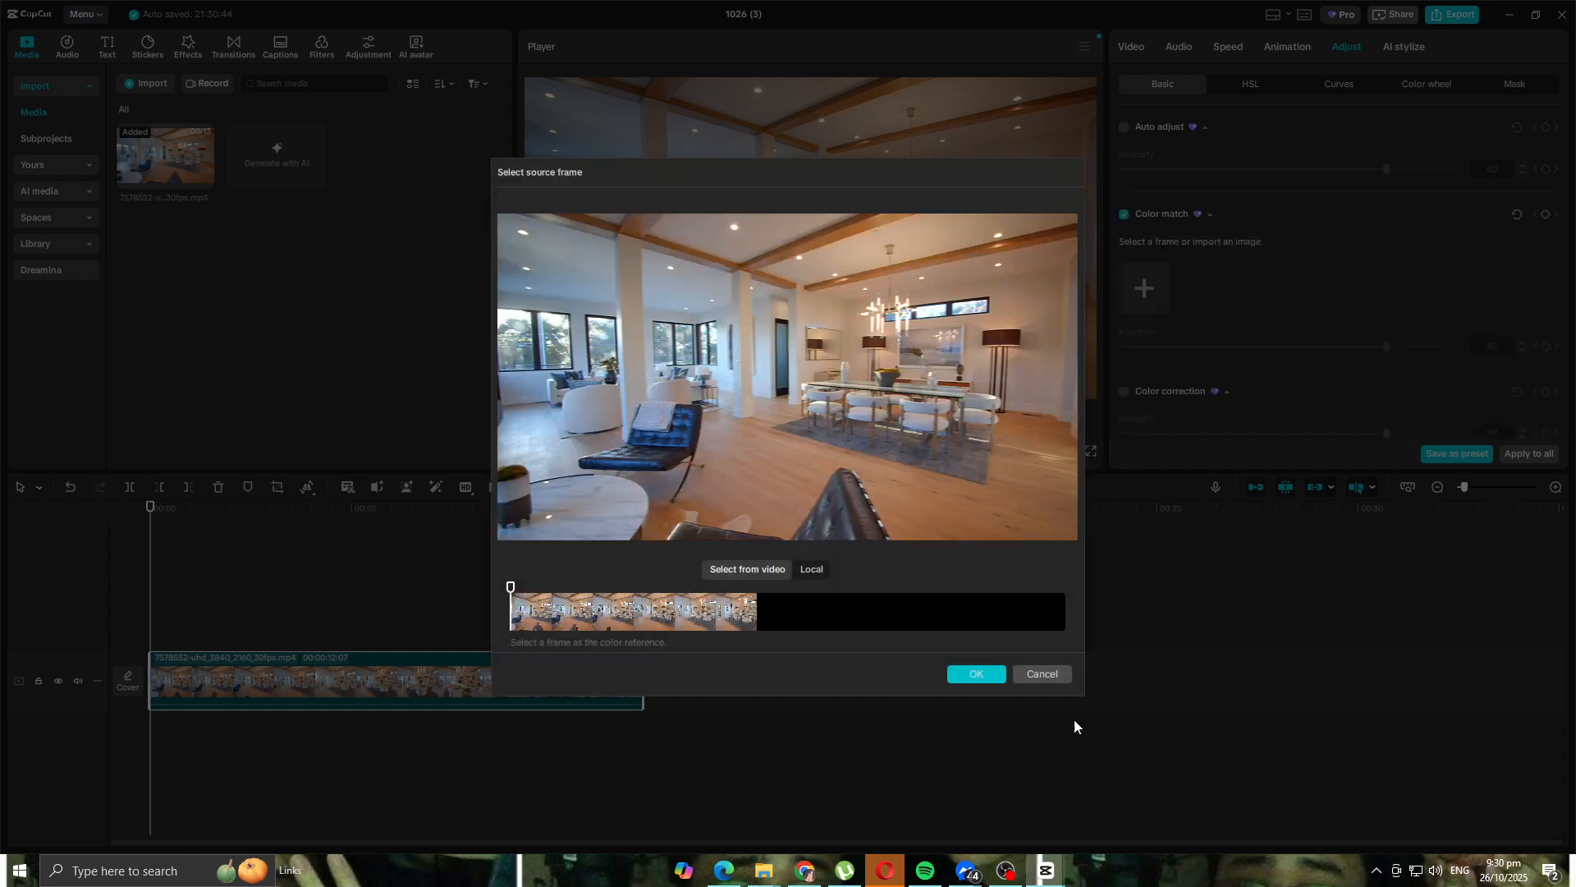
left_click(1045, 668)
scroll(1154, 256, "down", 1)
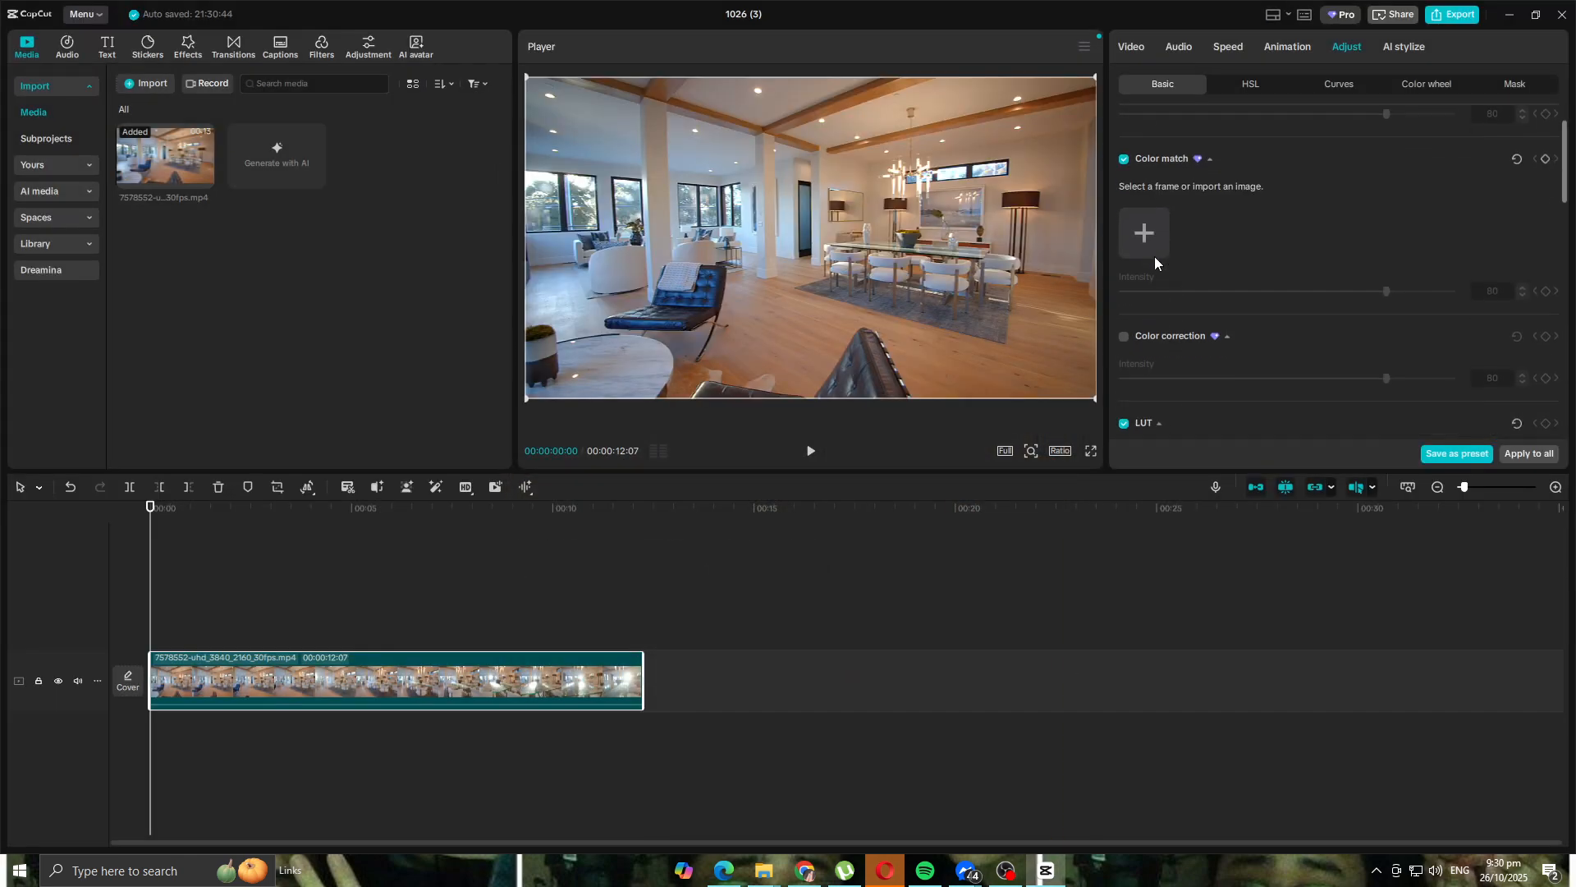
left_click(1124, 156)
- Set the clip's light sliders to Contrast 20, Highlight -20 and Shadow 15
scroll(1215, 247, "down", 5)
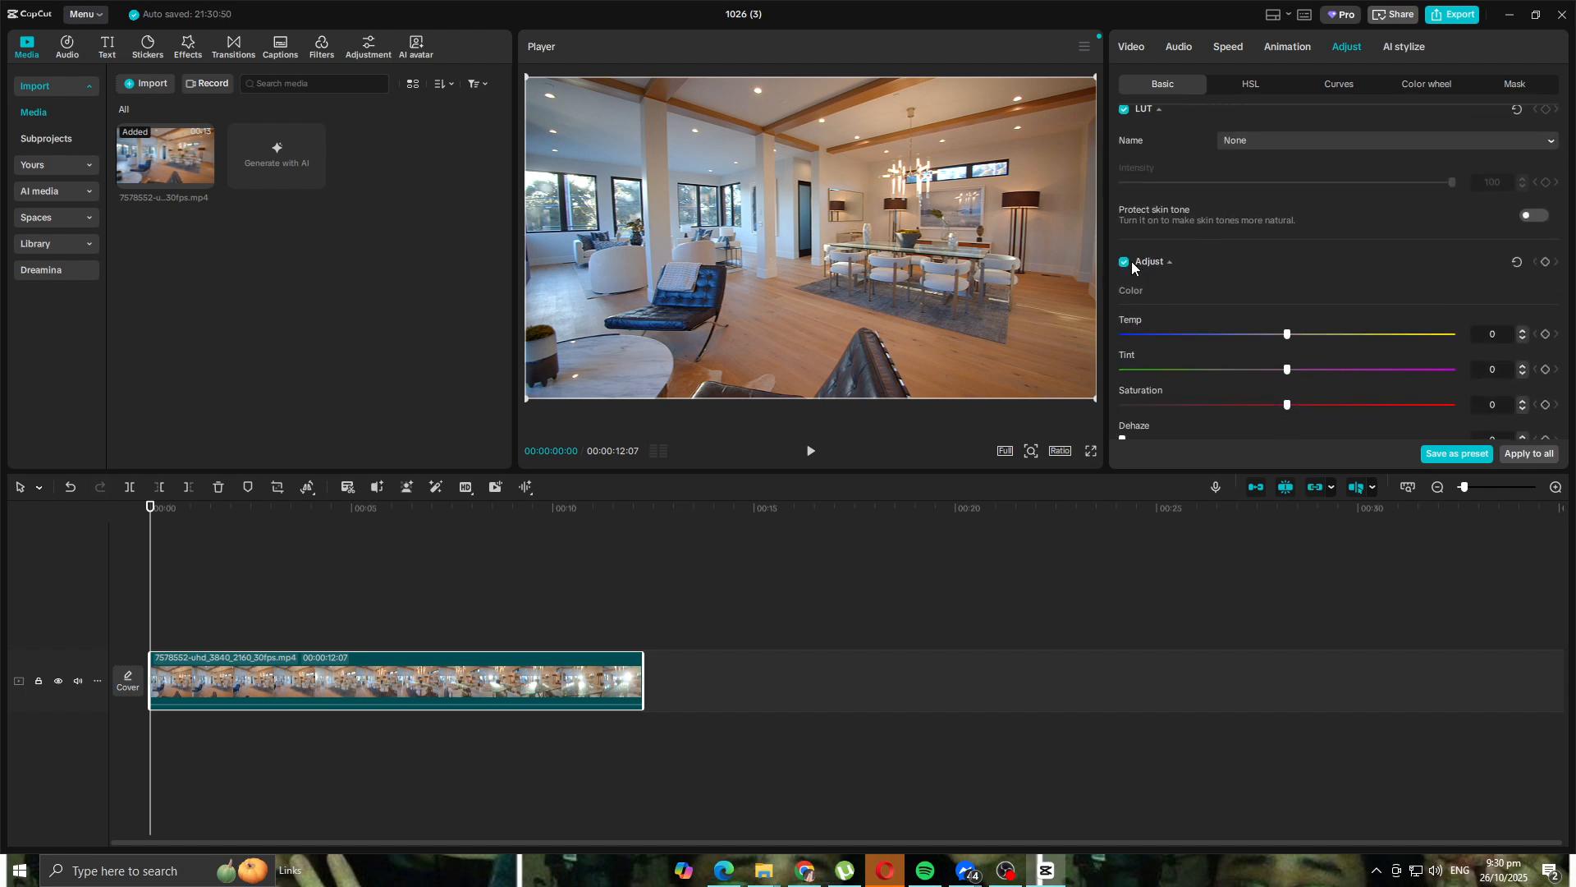
scroll(1124, 269, "down", 4)
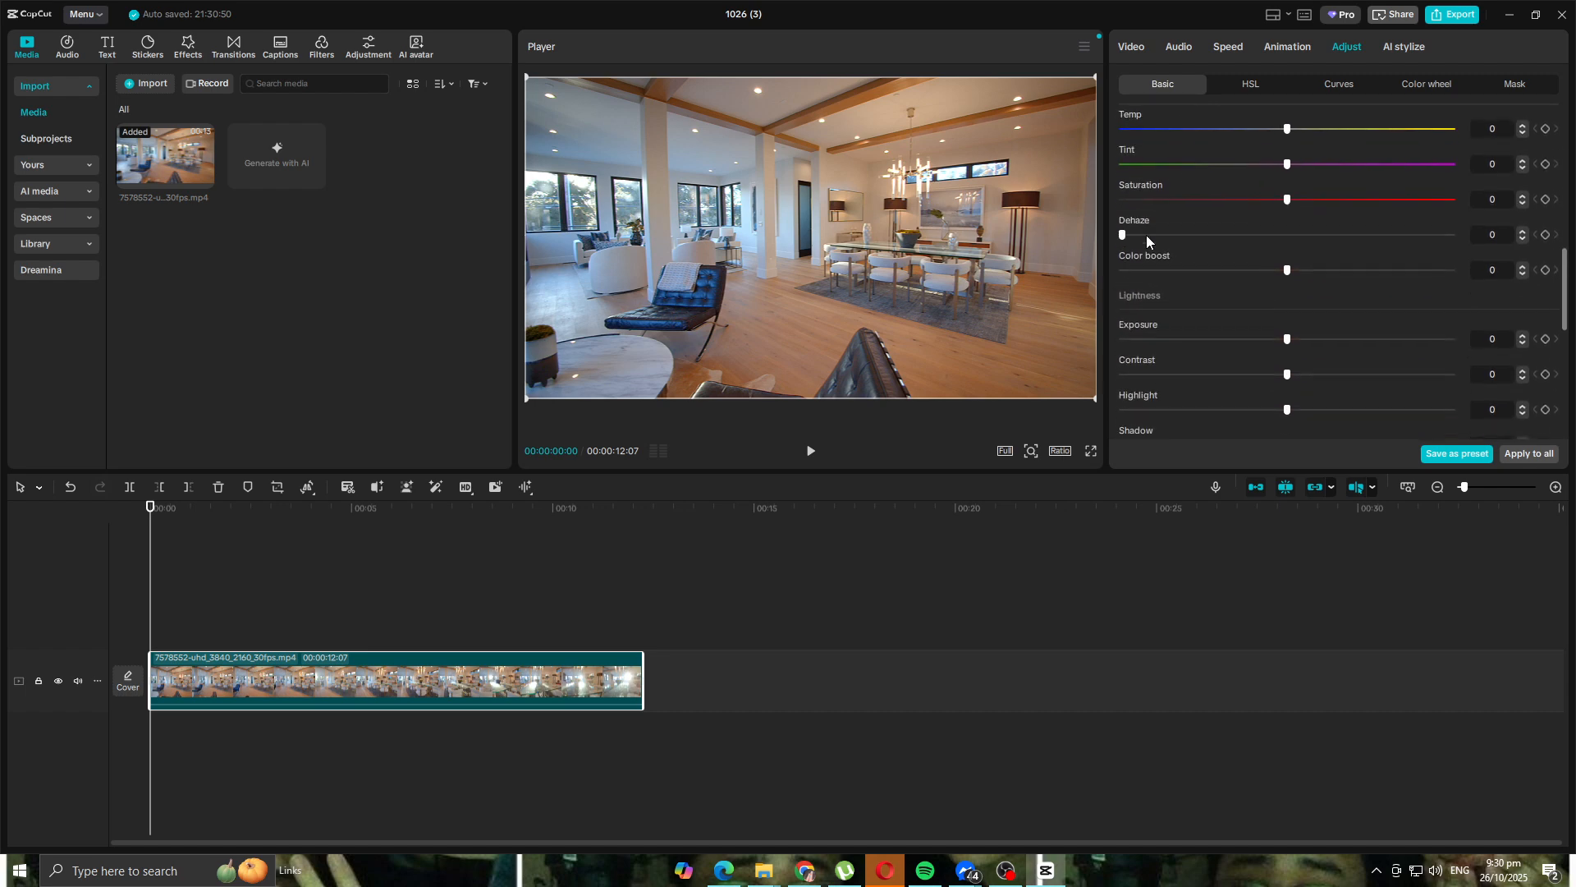
scroll(1355, 267, "up", 2)
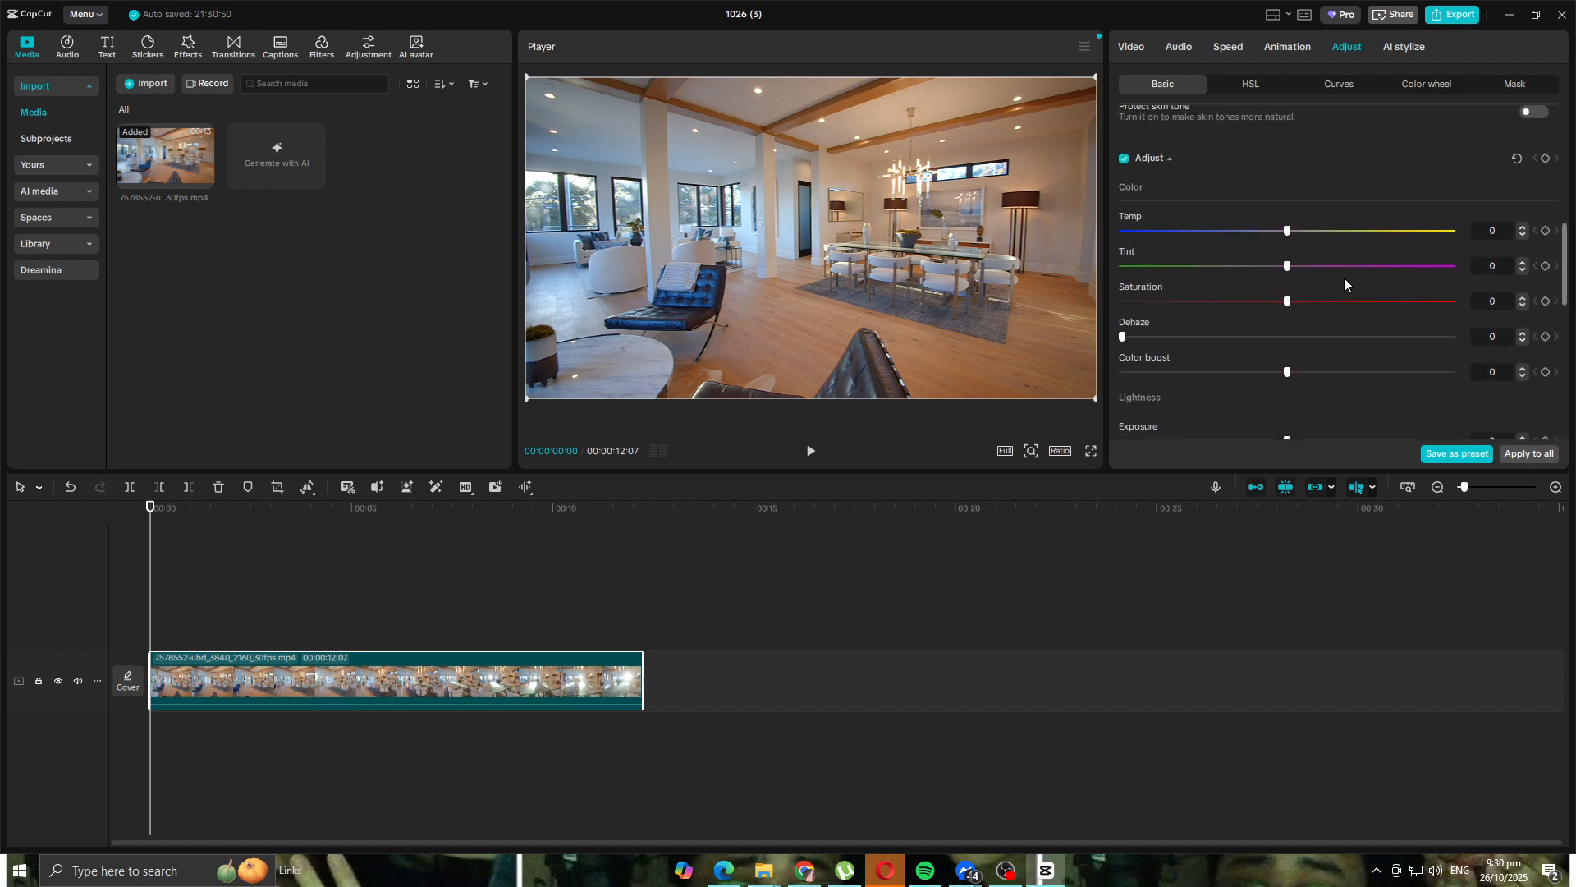
scroll(1294, 248, "down", 2)
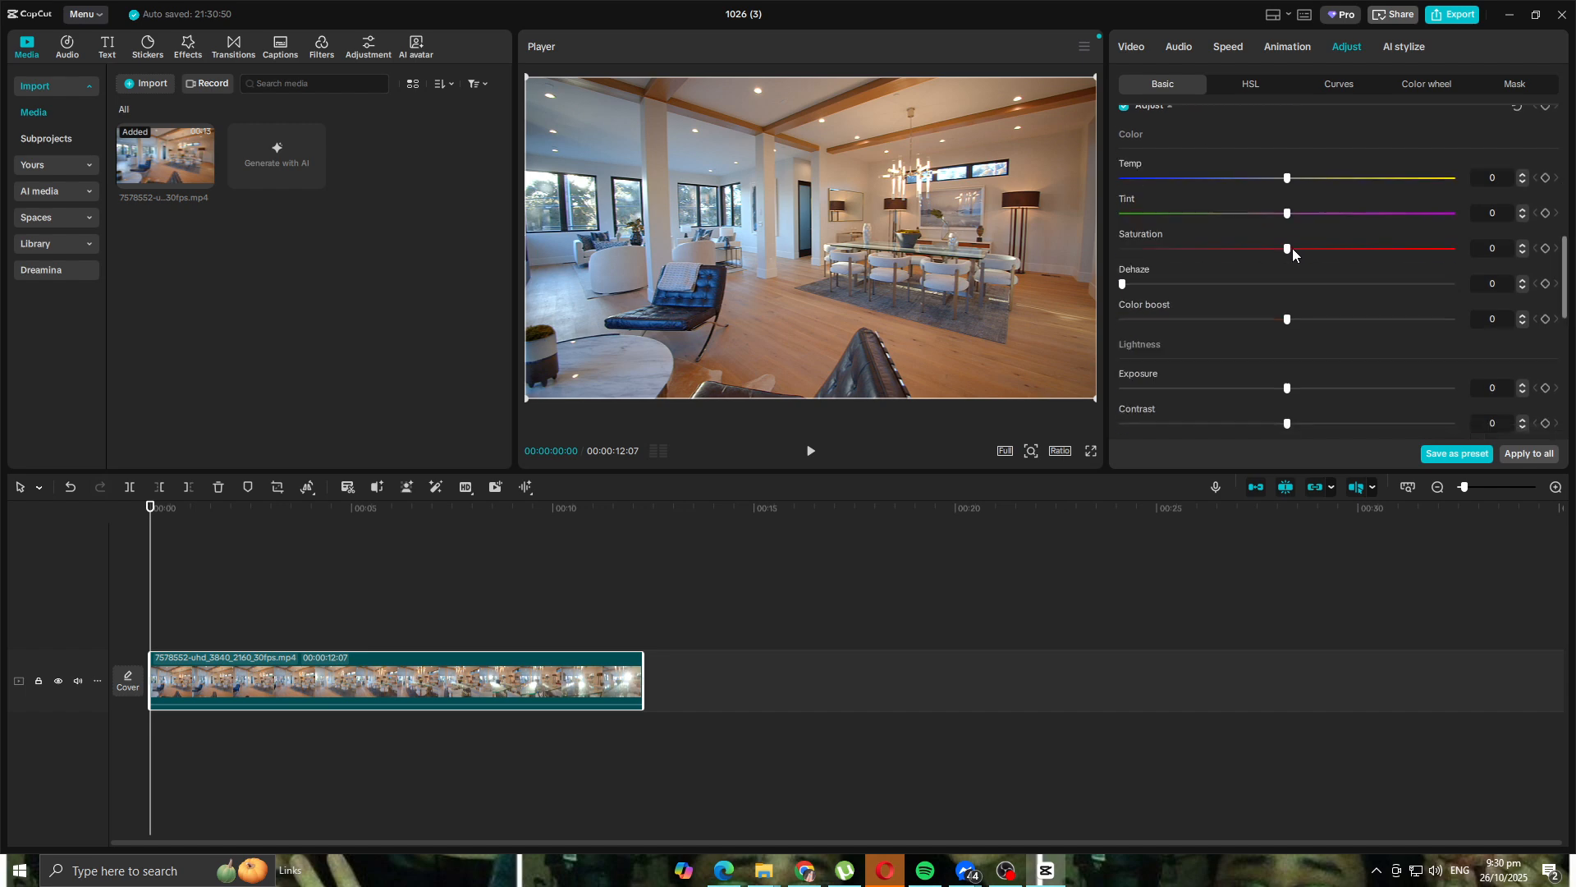
scroll(1211, 279, "down", 1)
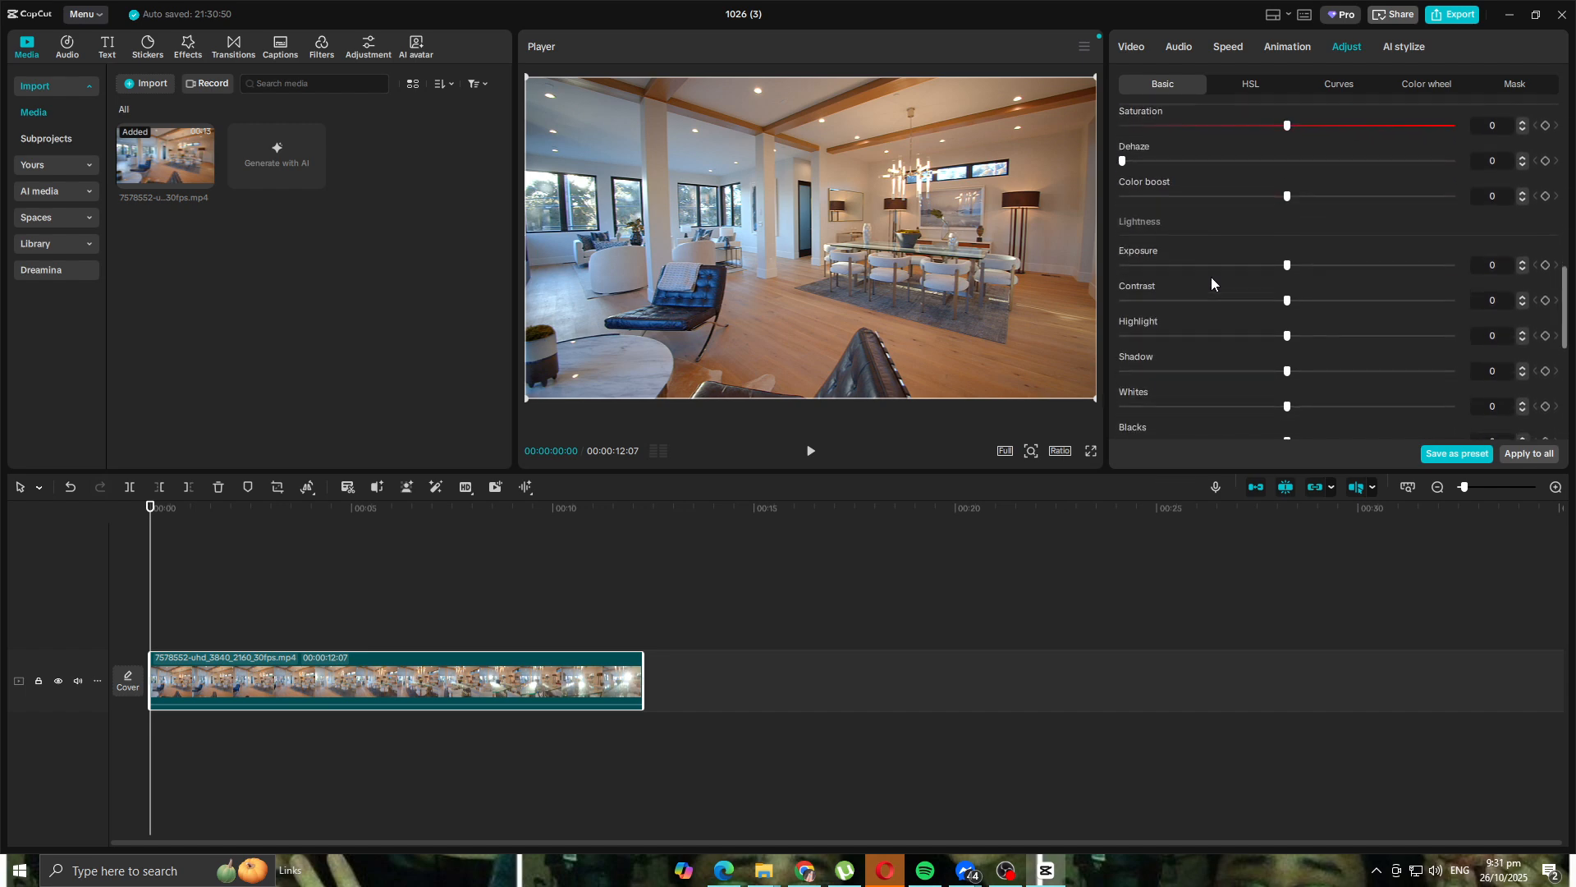
scroll(1214, 273, "down", 1)
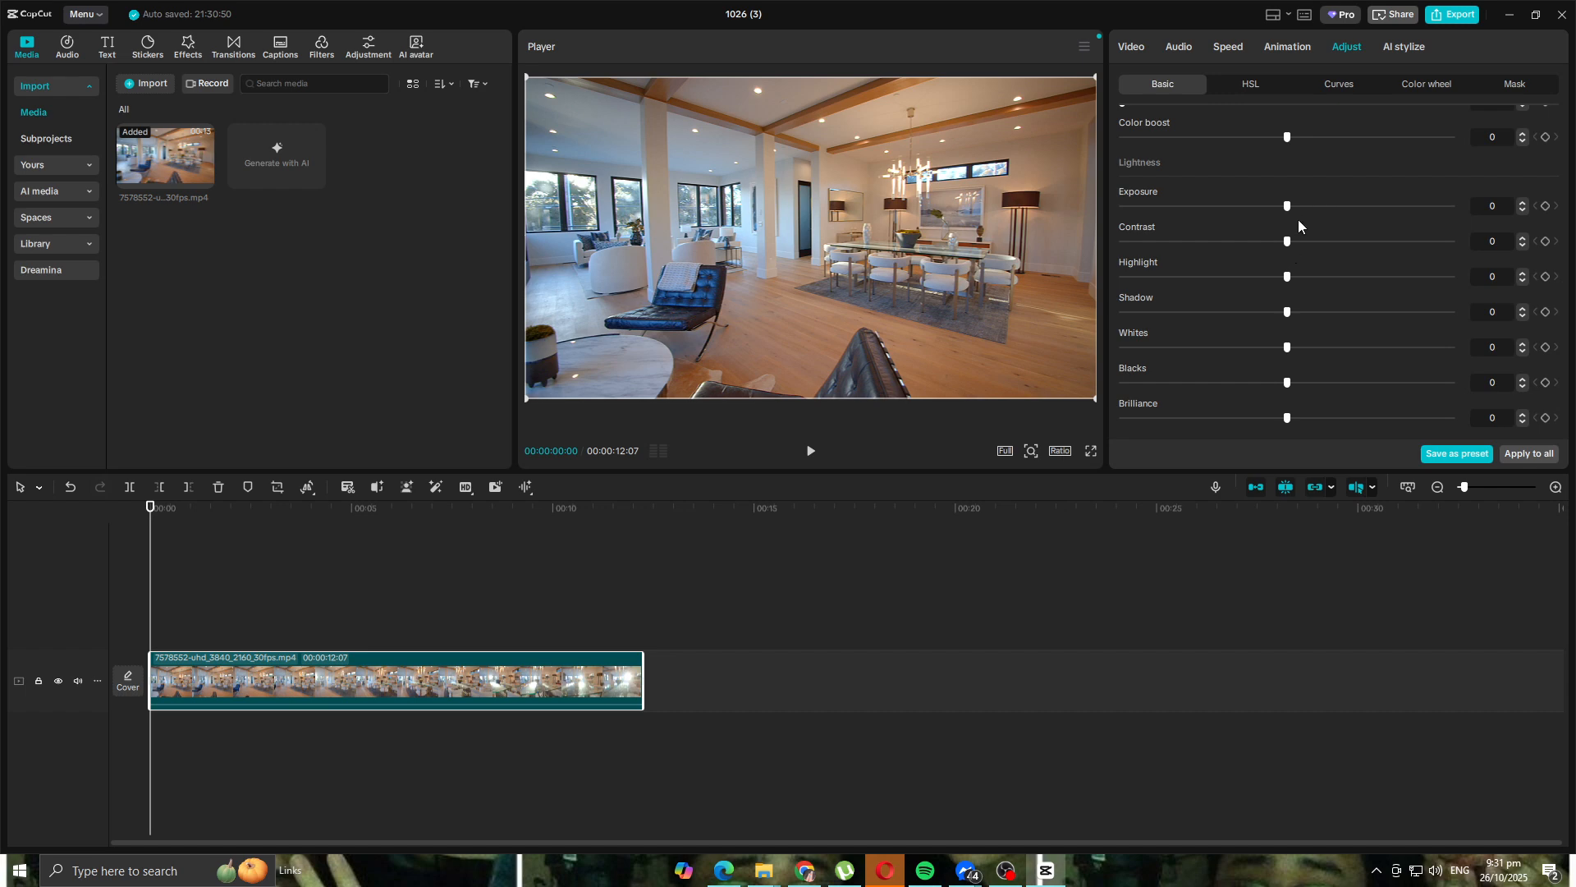
left_click_drag(1289, 245, 1353, 248)
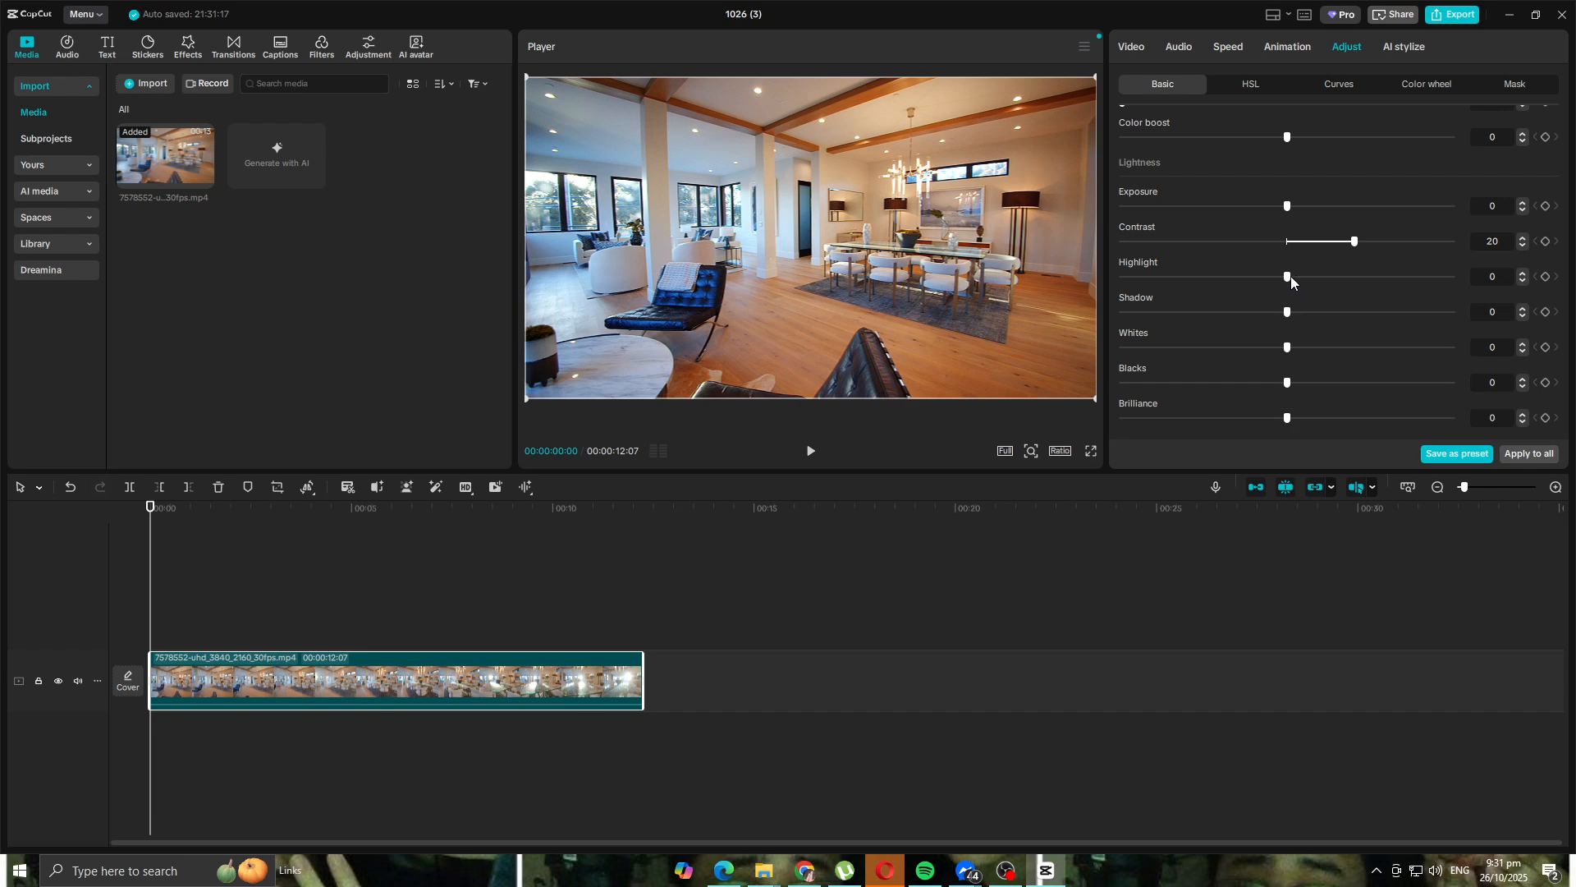
left_click_drag(1277, 279, 1216, 274)
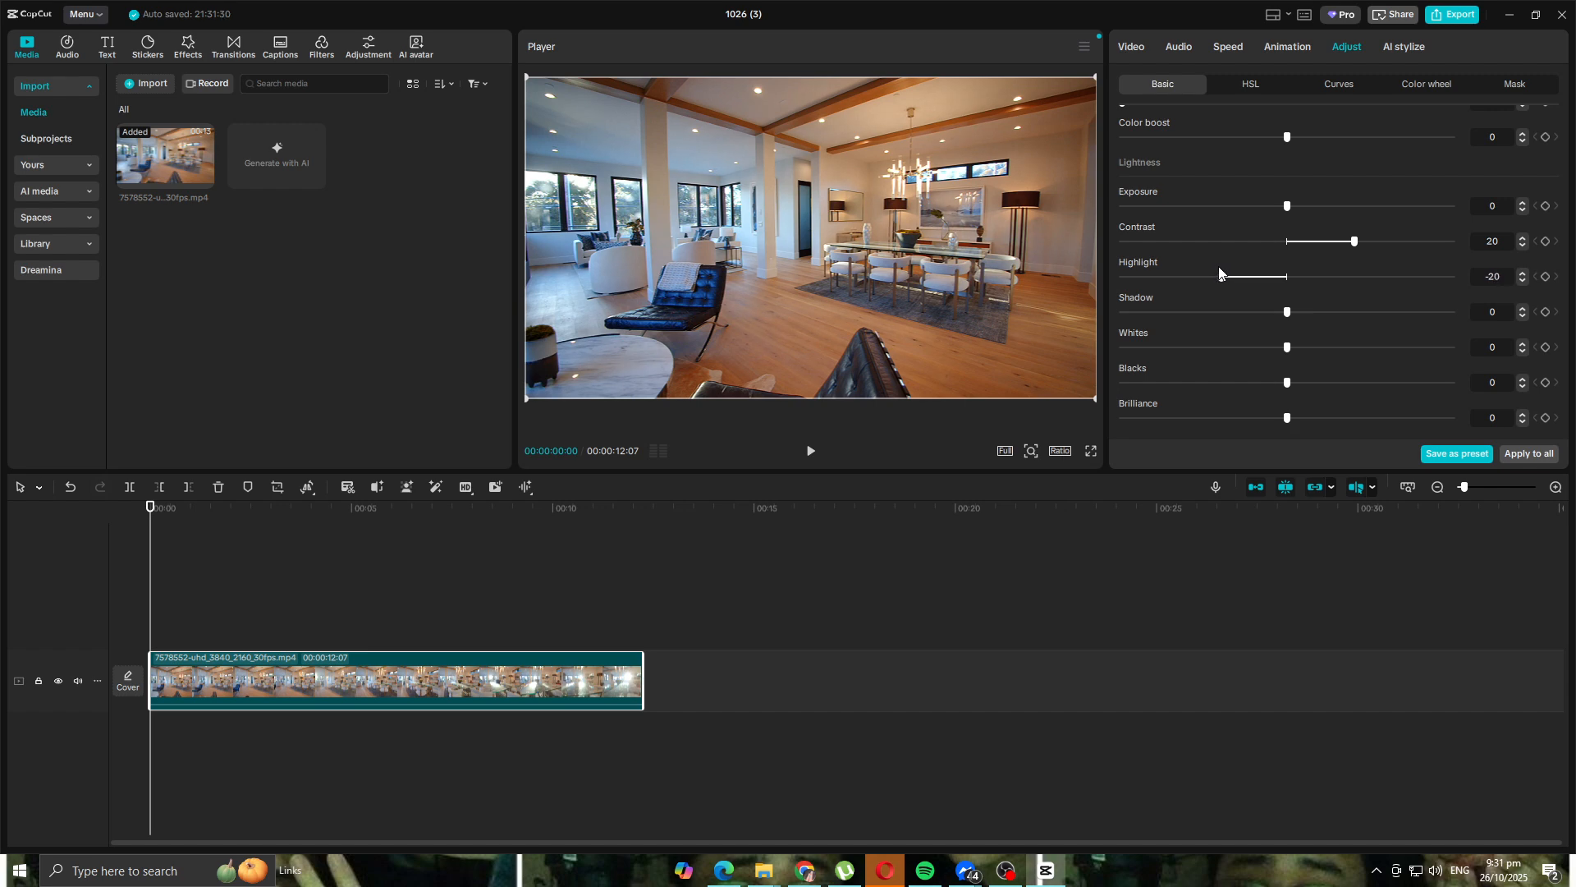
scroll(1268, 296, "down", 1)
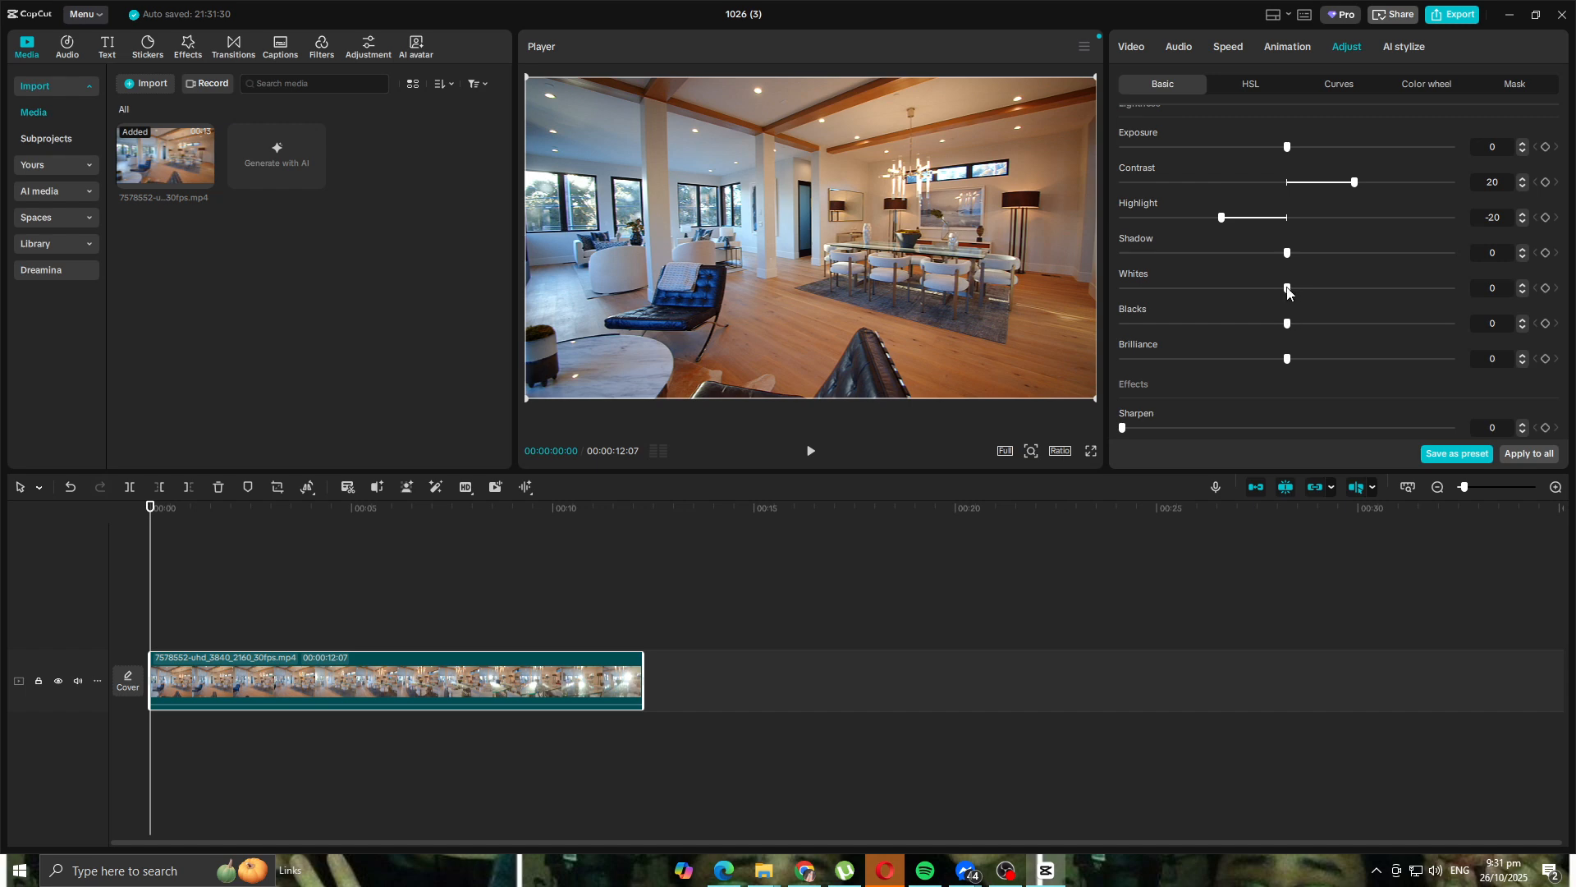
left_click_drag(1288, 253, 1336, 261)
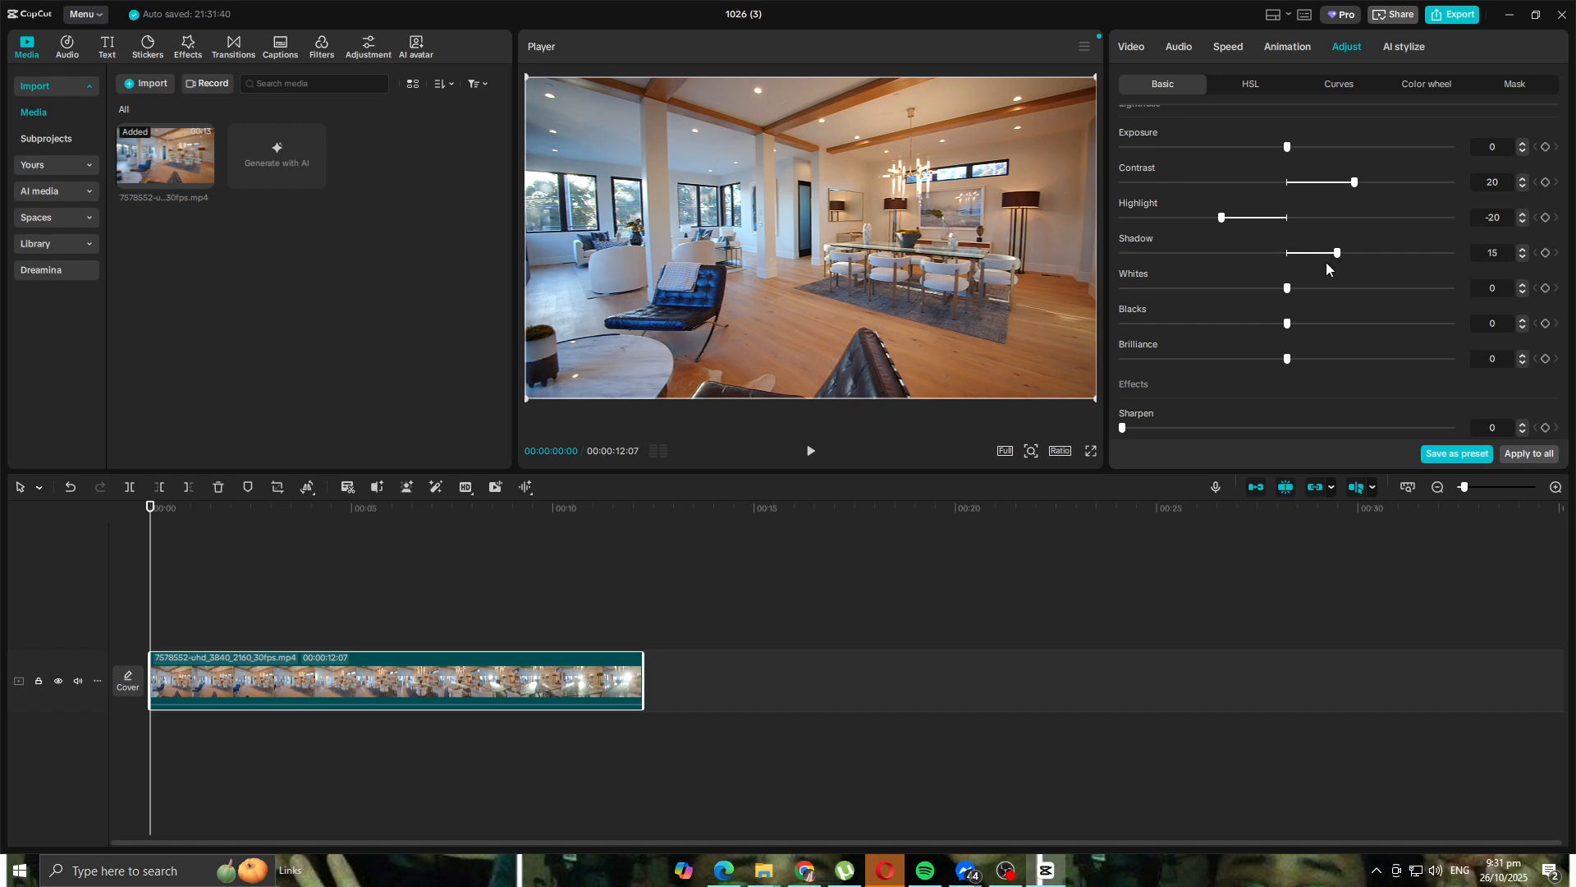
- Give the clip a Sharpen amount of 10 in the Effects section
scroll(1325, 304, "down", 6)
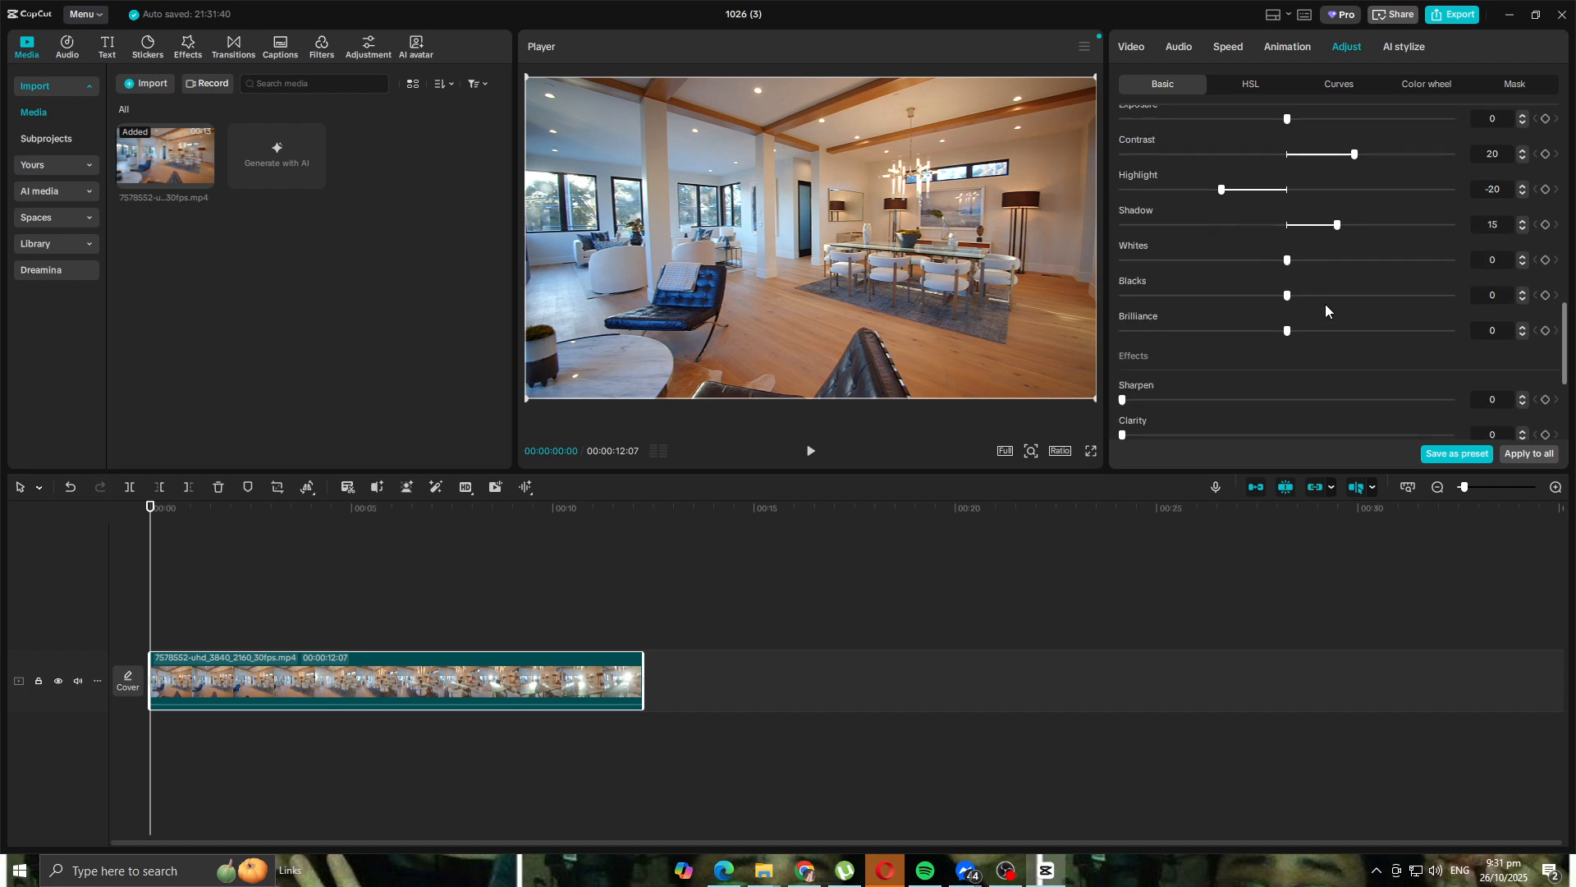
scroll(1203, 242, "down", 1)
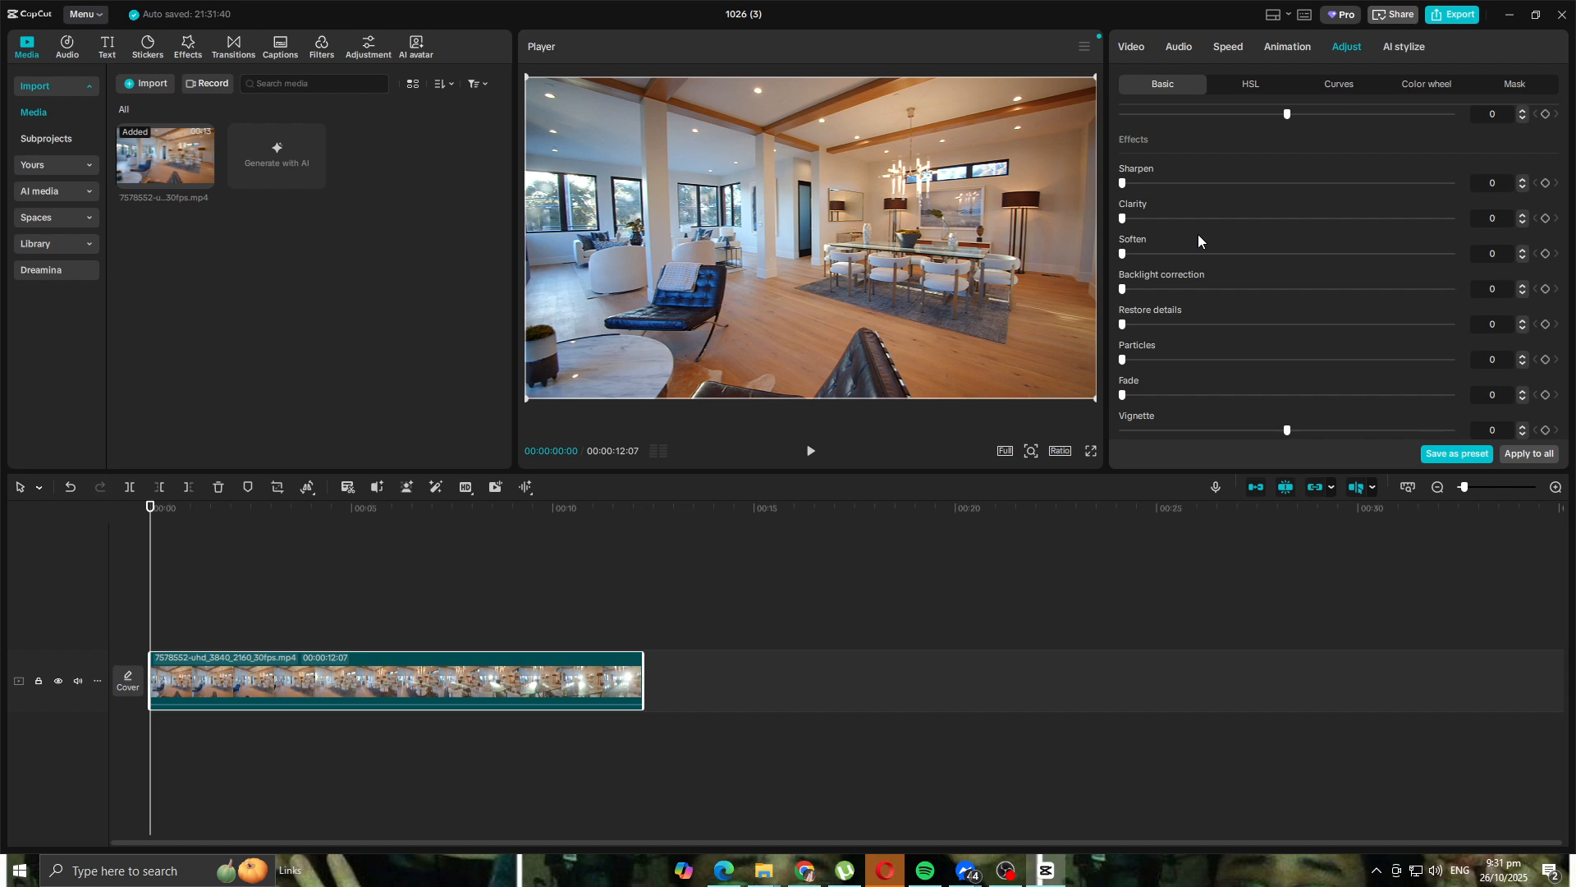
left_click_drag(1123, 182, 1156, 188)
scroll(1256, 331, "up", 3)
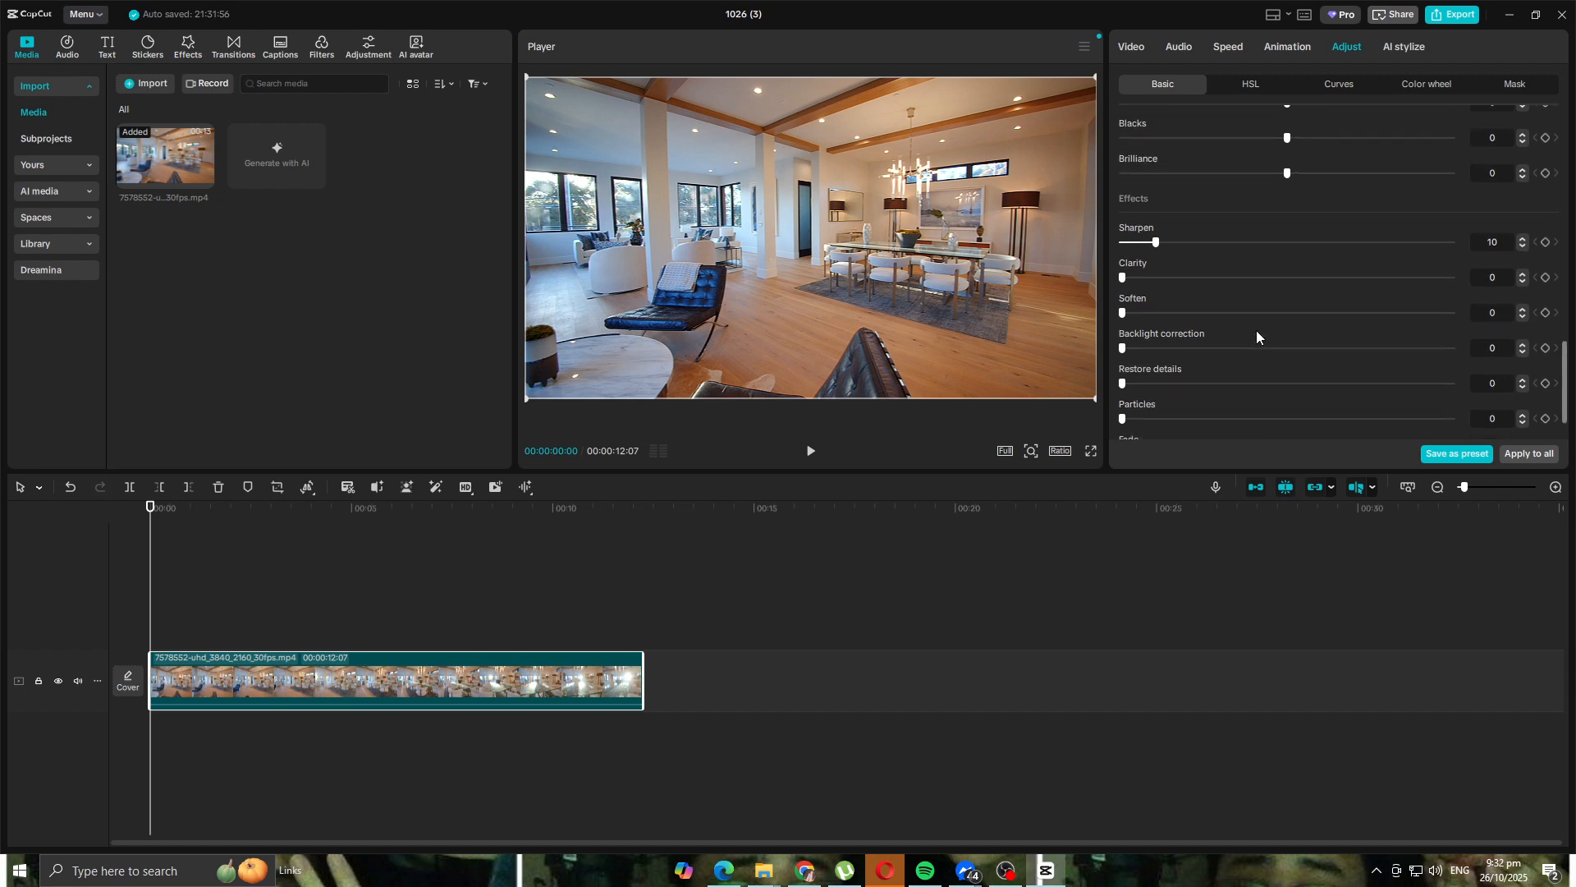
scroll(1255, 331, "up", 3)
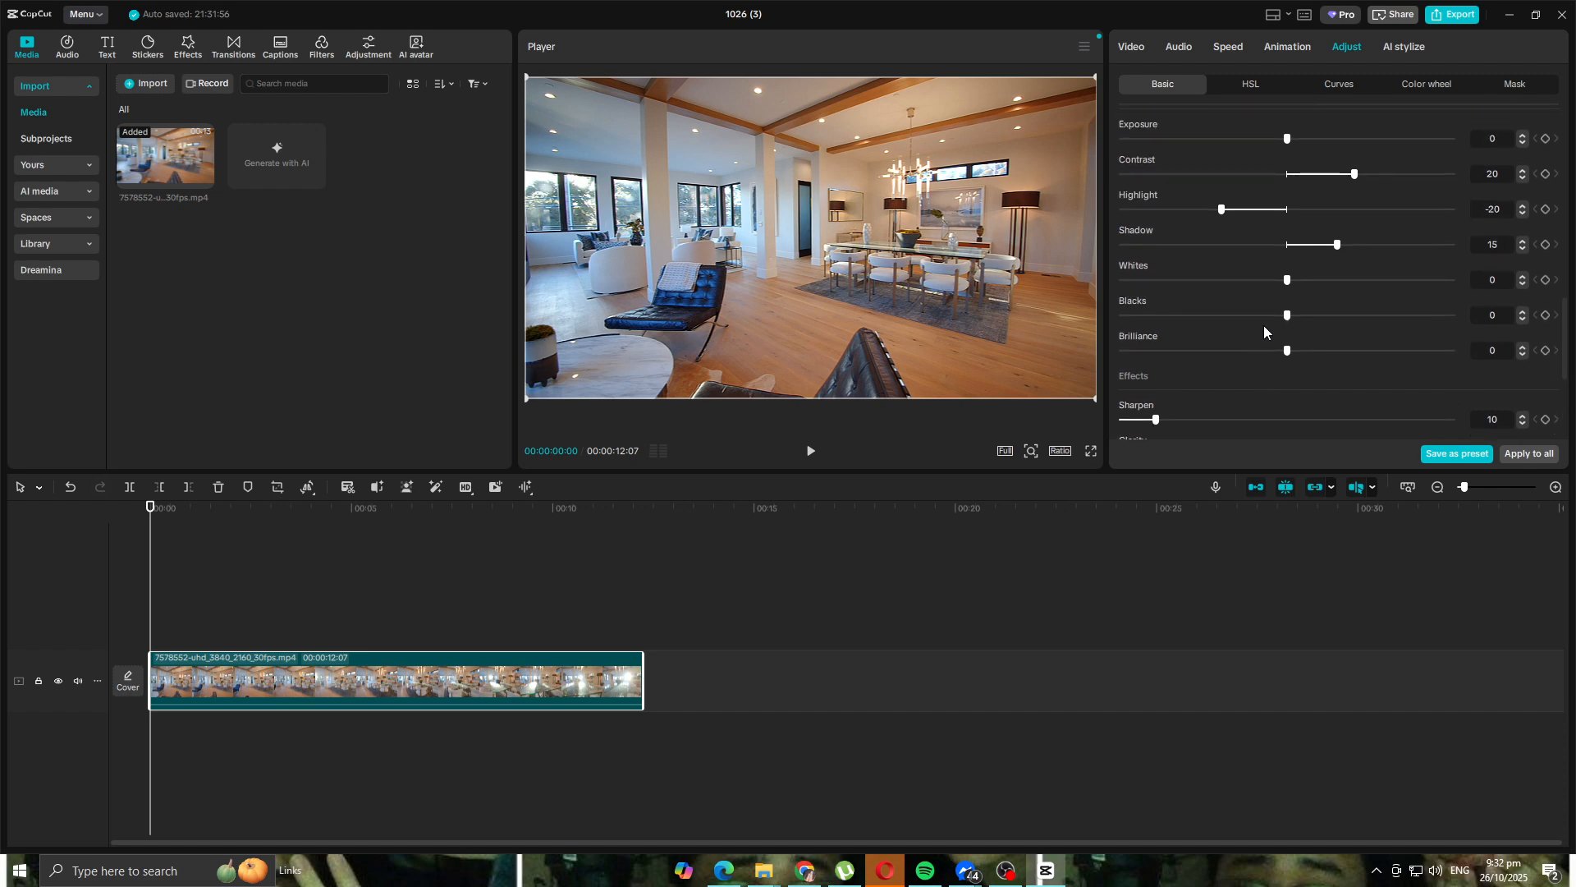
scroll(1263, 325, "up", 3)
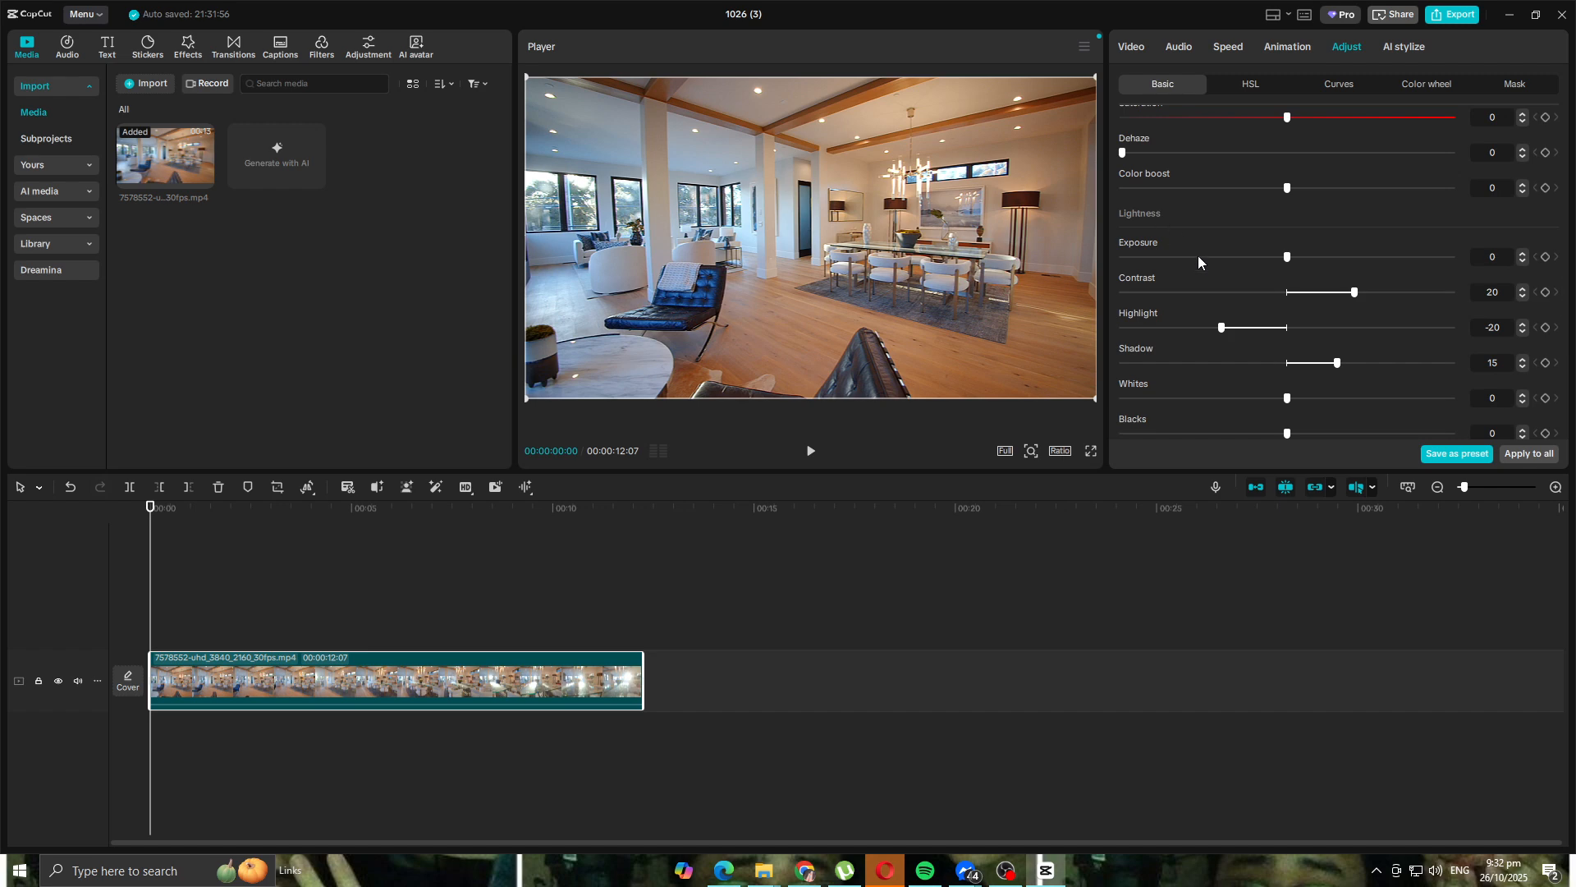
scroll(1189, 269, "down", 2)
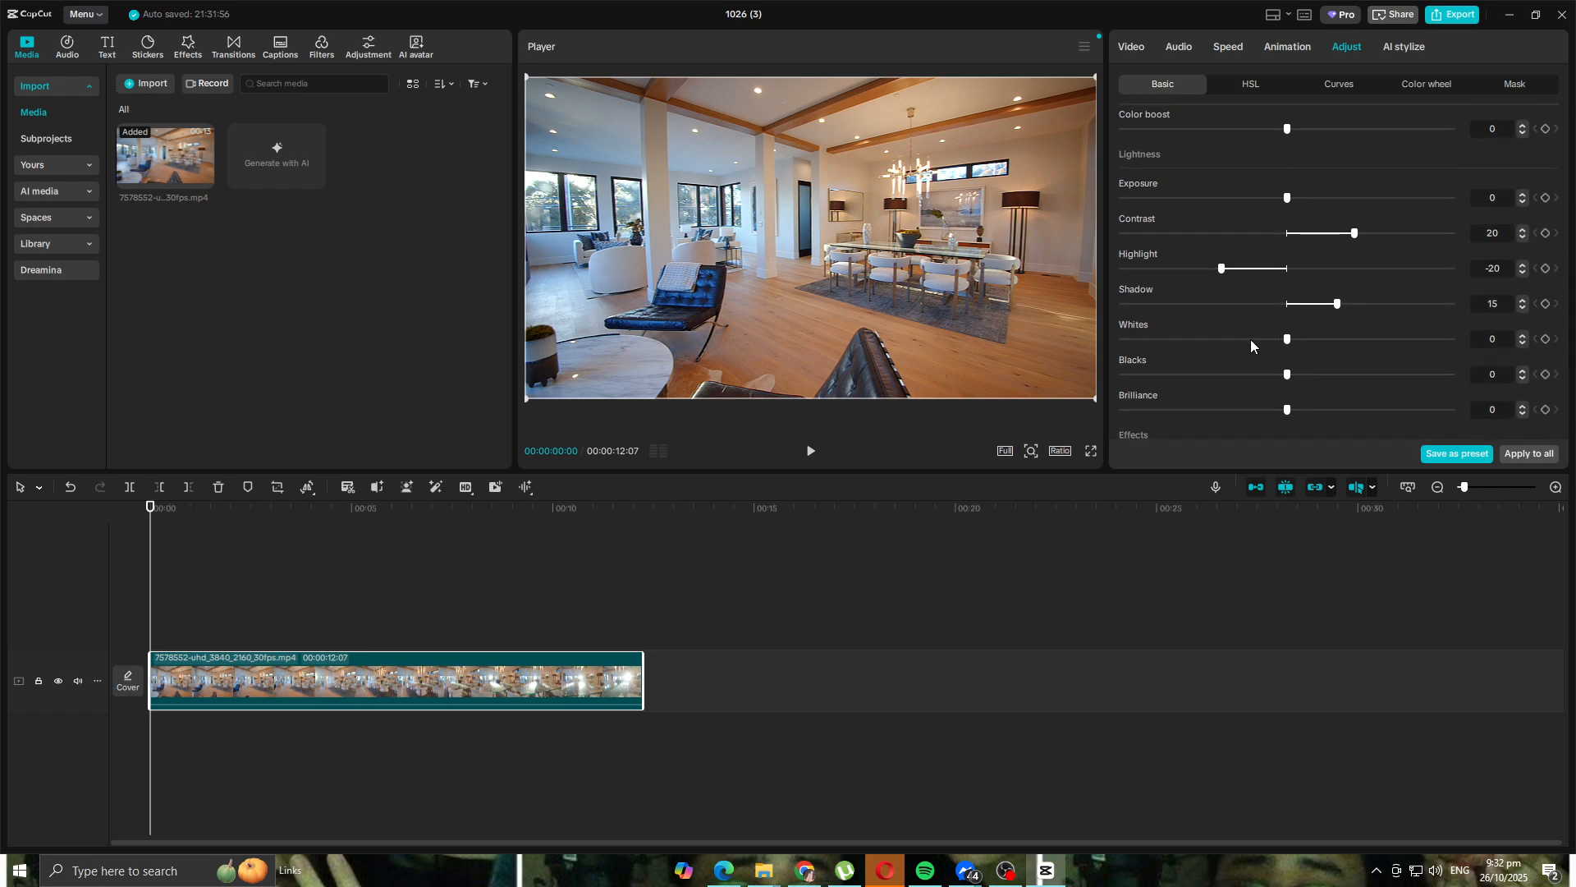
scroll(1248, 340, "down", 8)
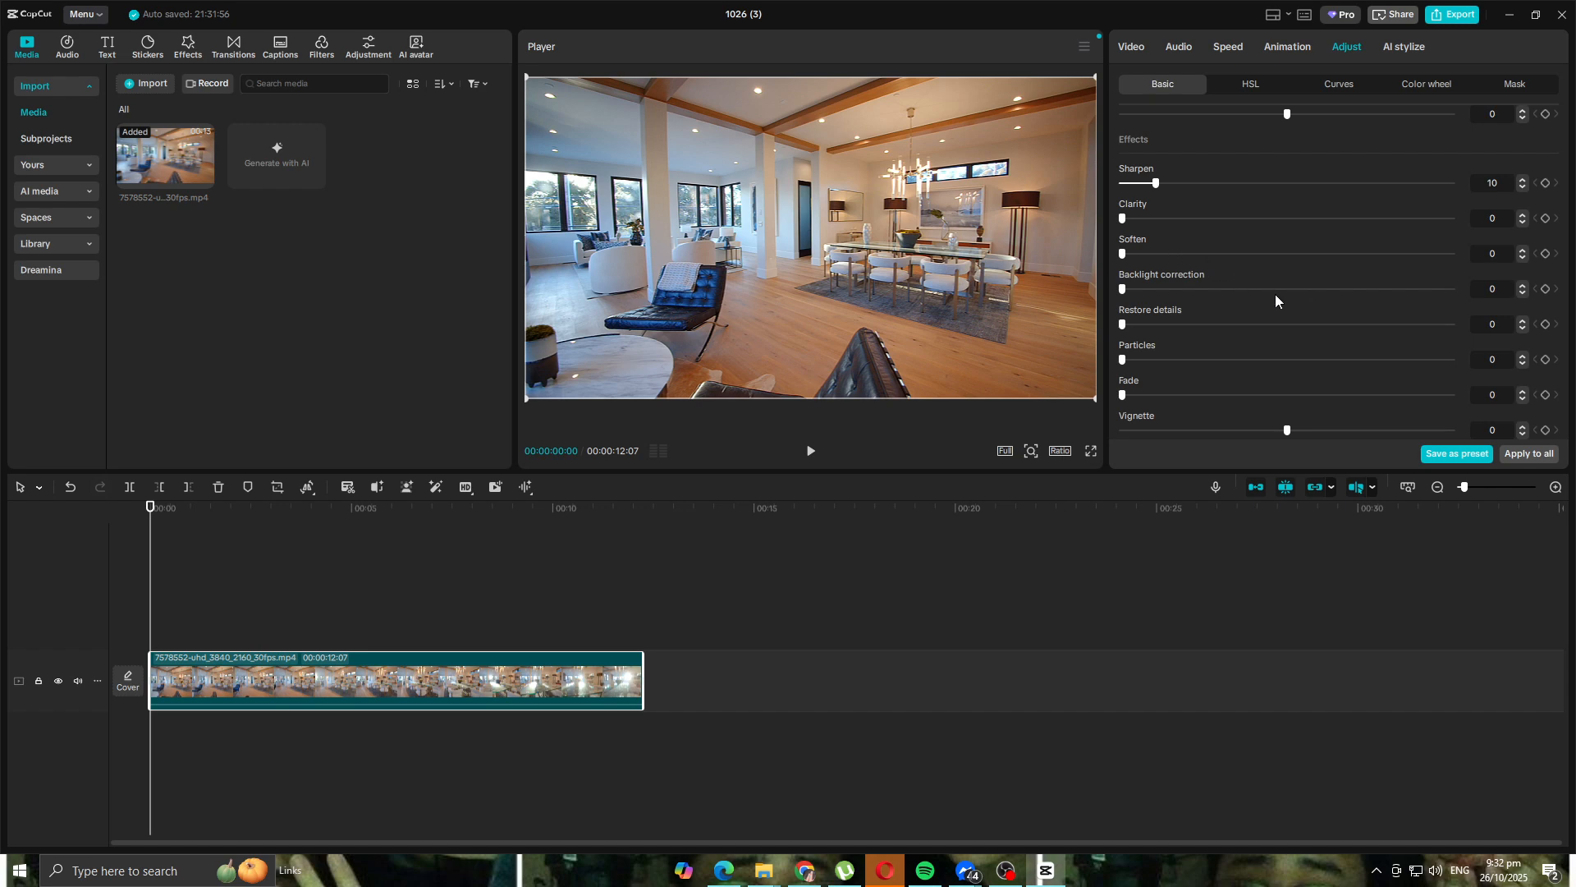
scroll(1254, 289, "up", 5)
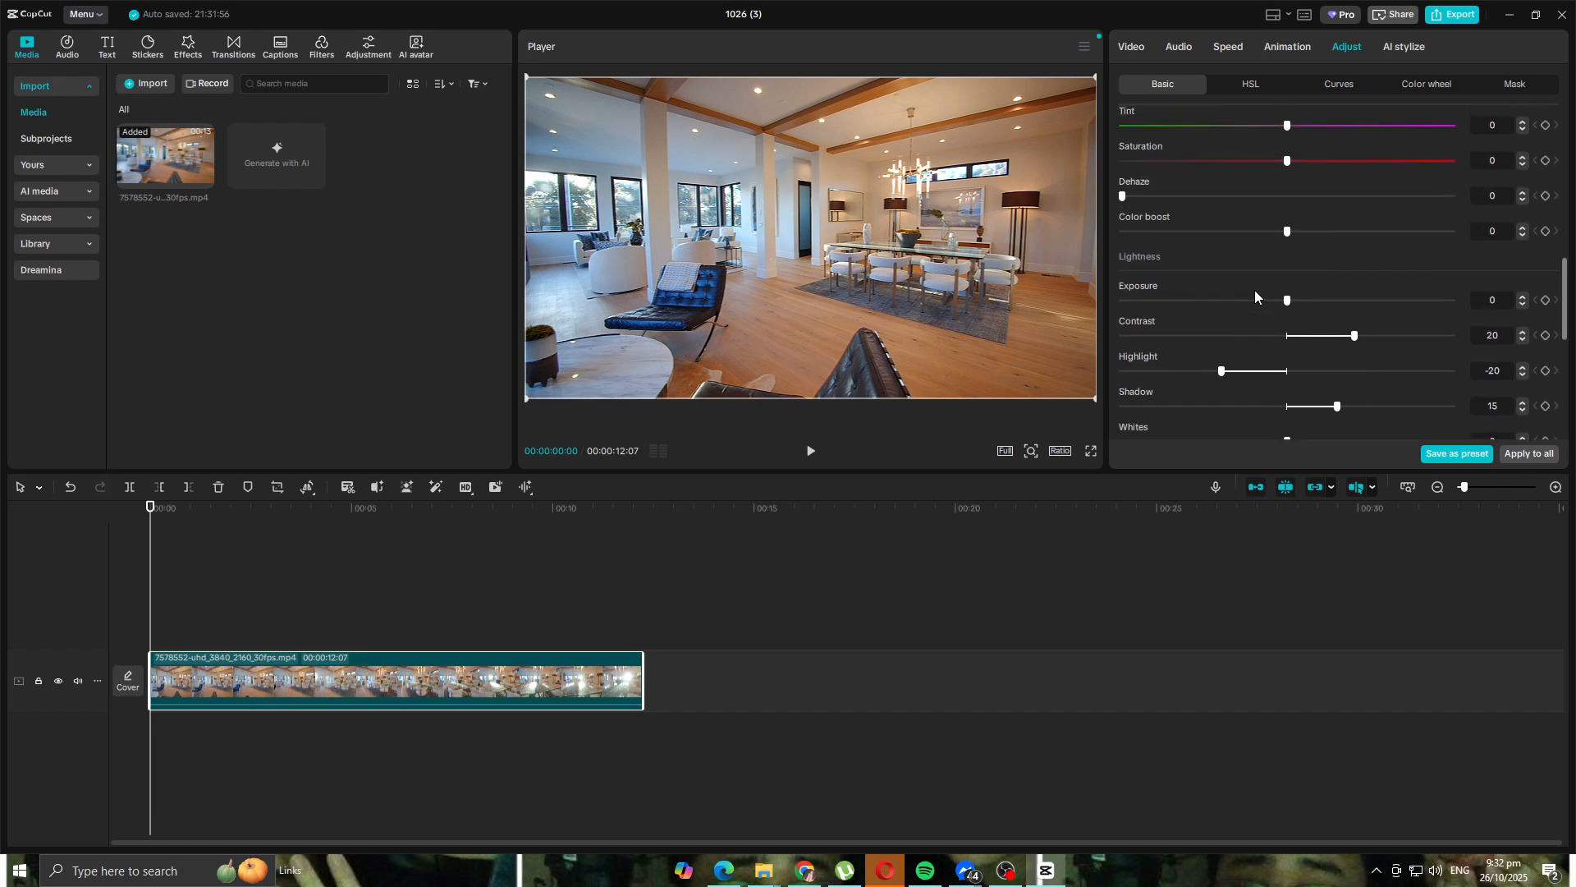
scroll(1255, 289, "up", 3)
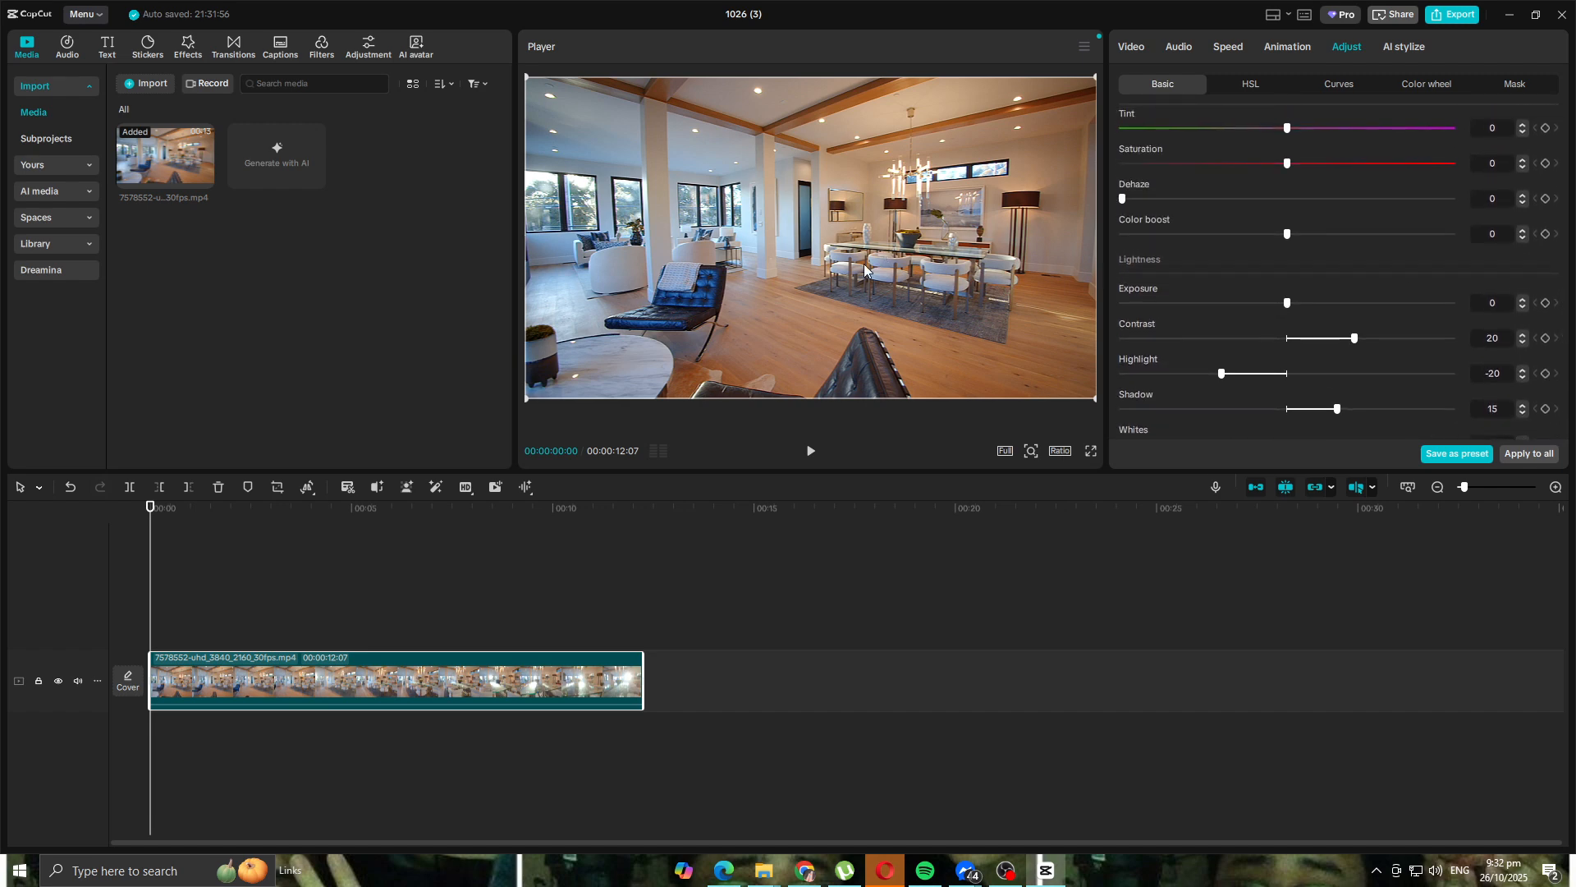
scroll(1323, 271, "down", 2)
scroll(1318, 266, "down", 3)
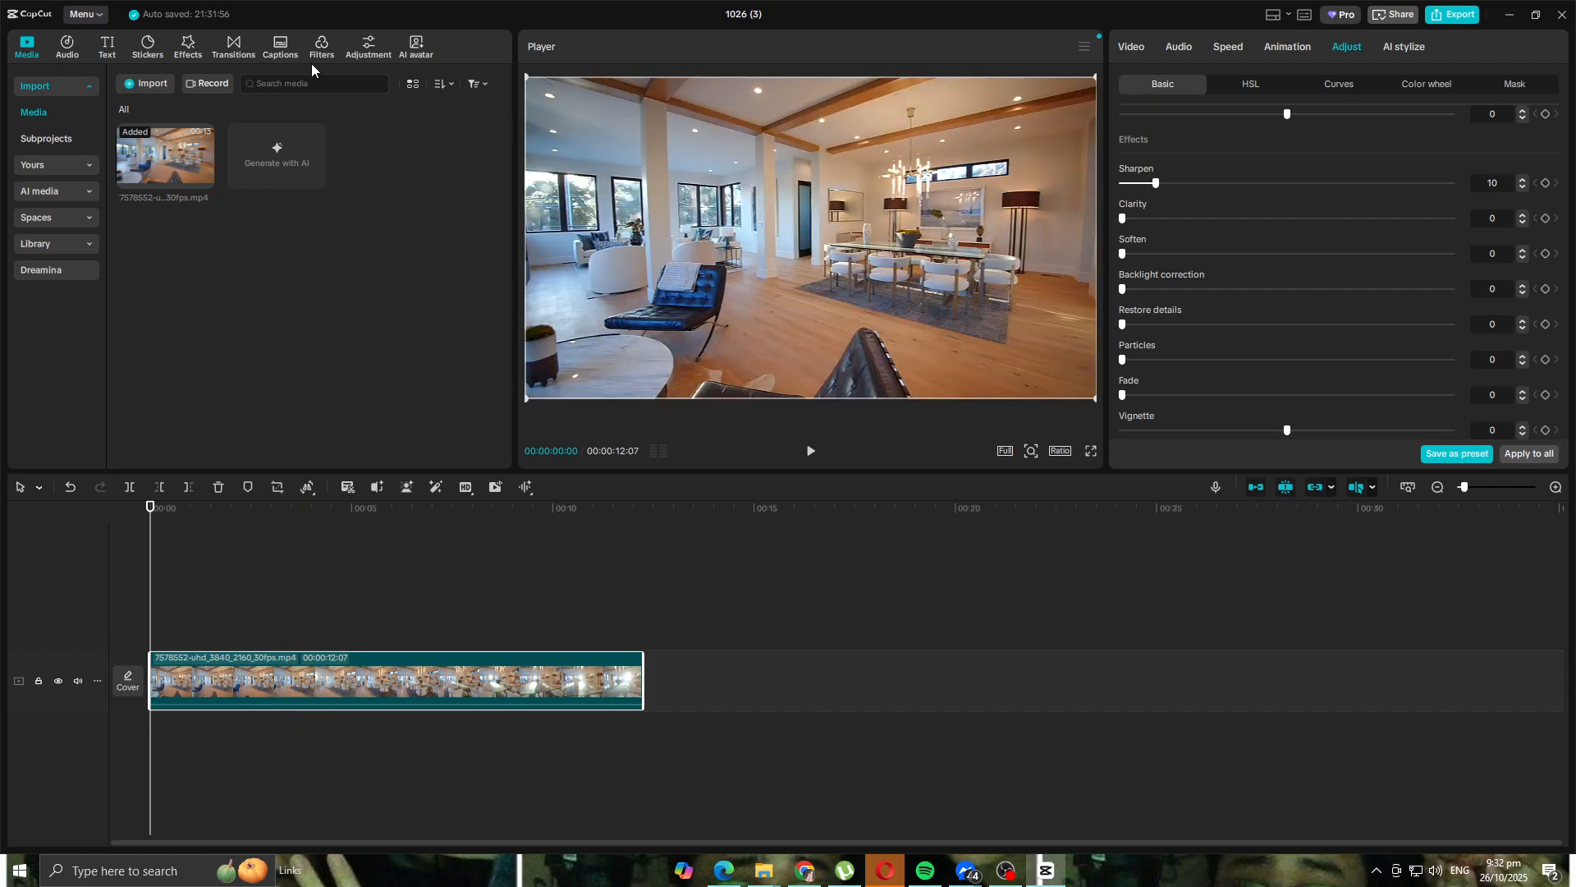
- Search filters for 'cin' and place the Film filter over the whole clip length
left_click(315, 56)
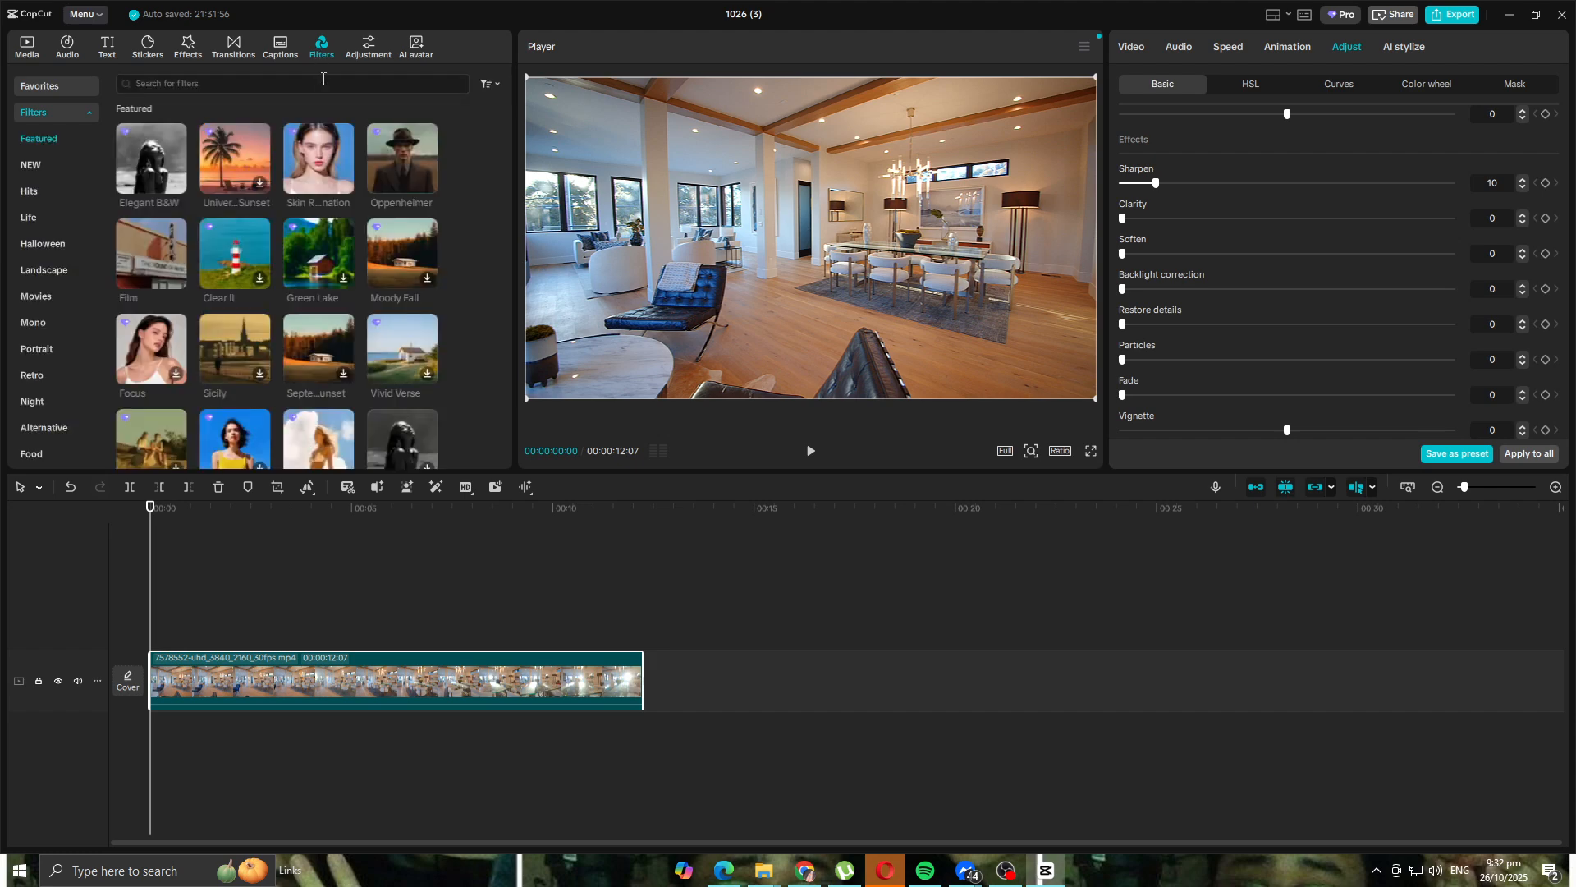
left_click(322, 79)
type("cin")
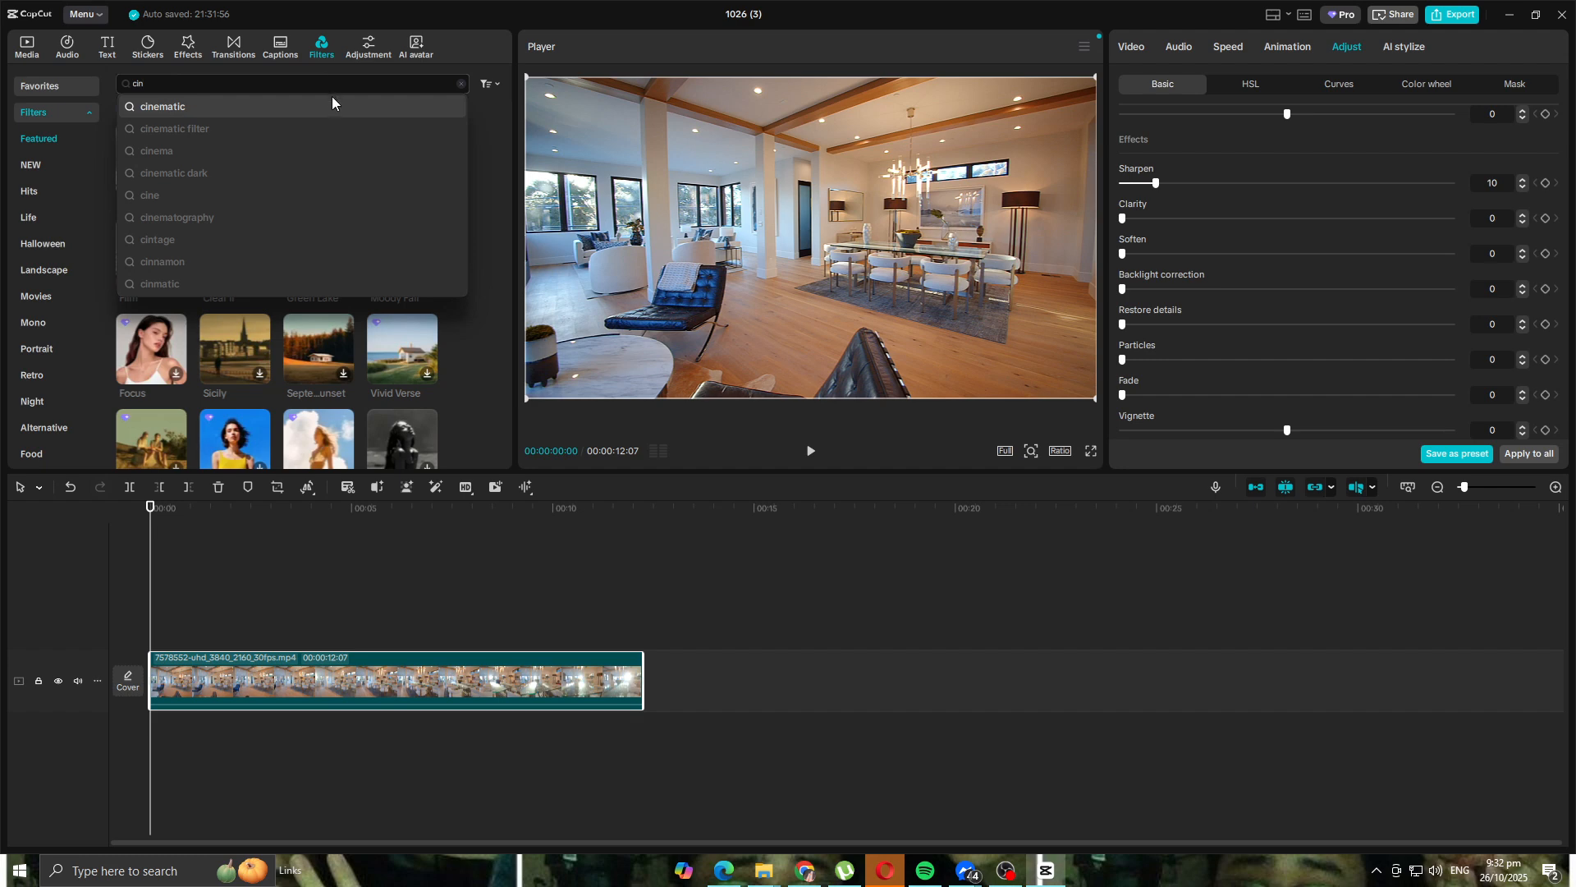
left_click(332, 105)
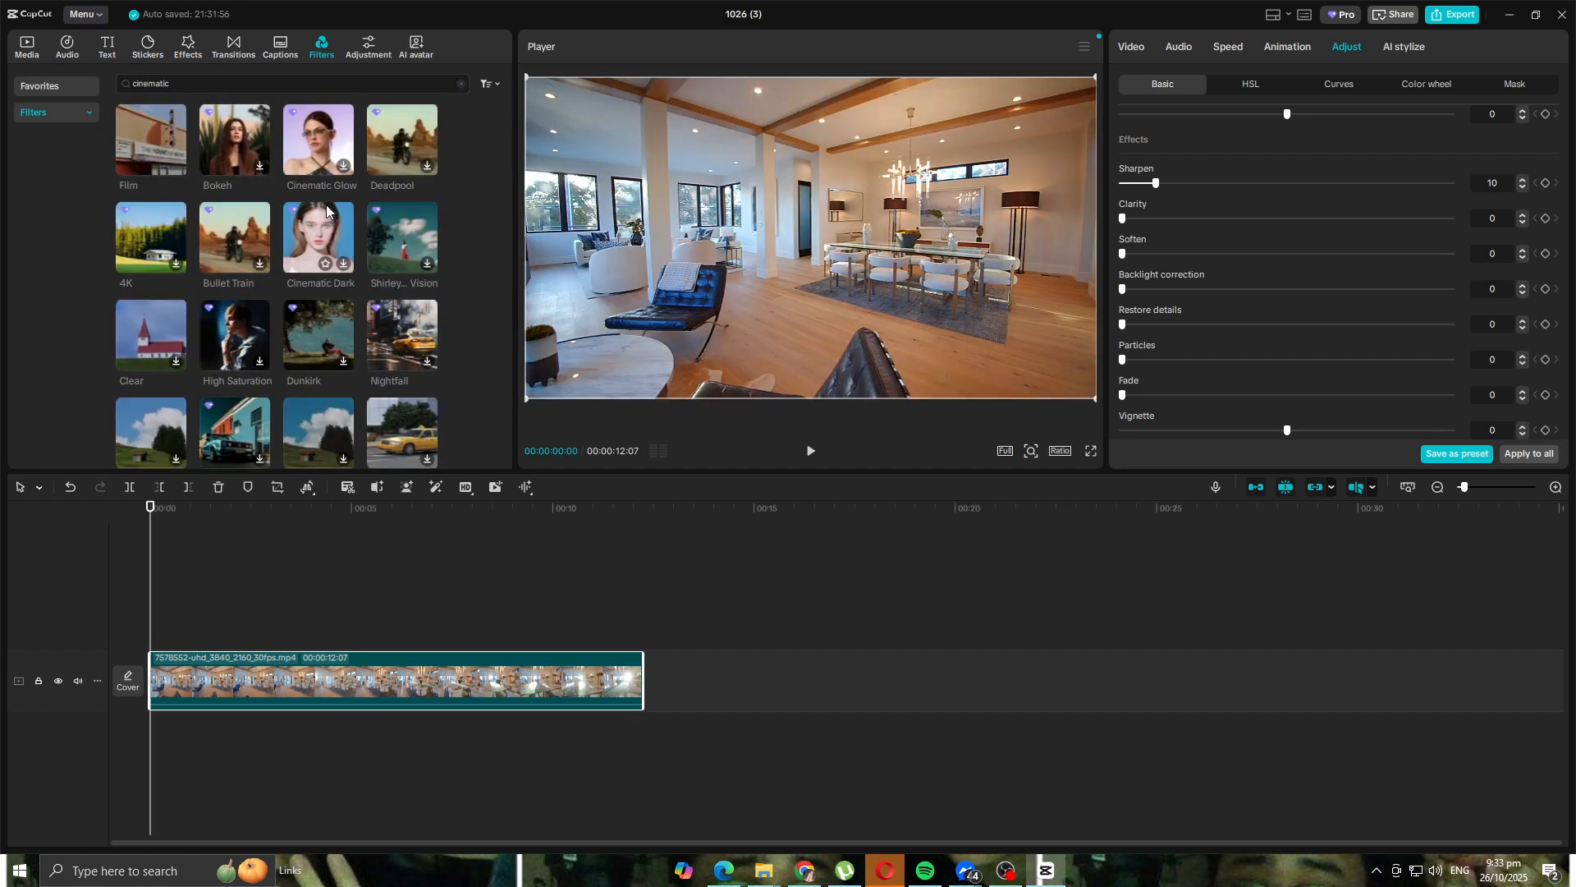
left_click_drag(162, 153, 160, 632)
left_click_drag(267, 636, 642, 638)
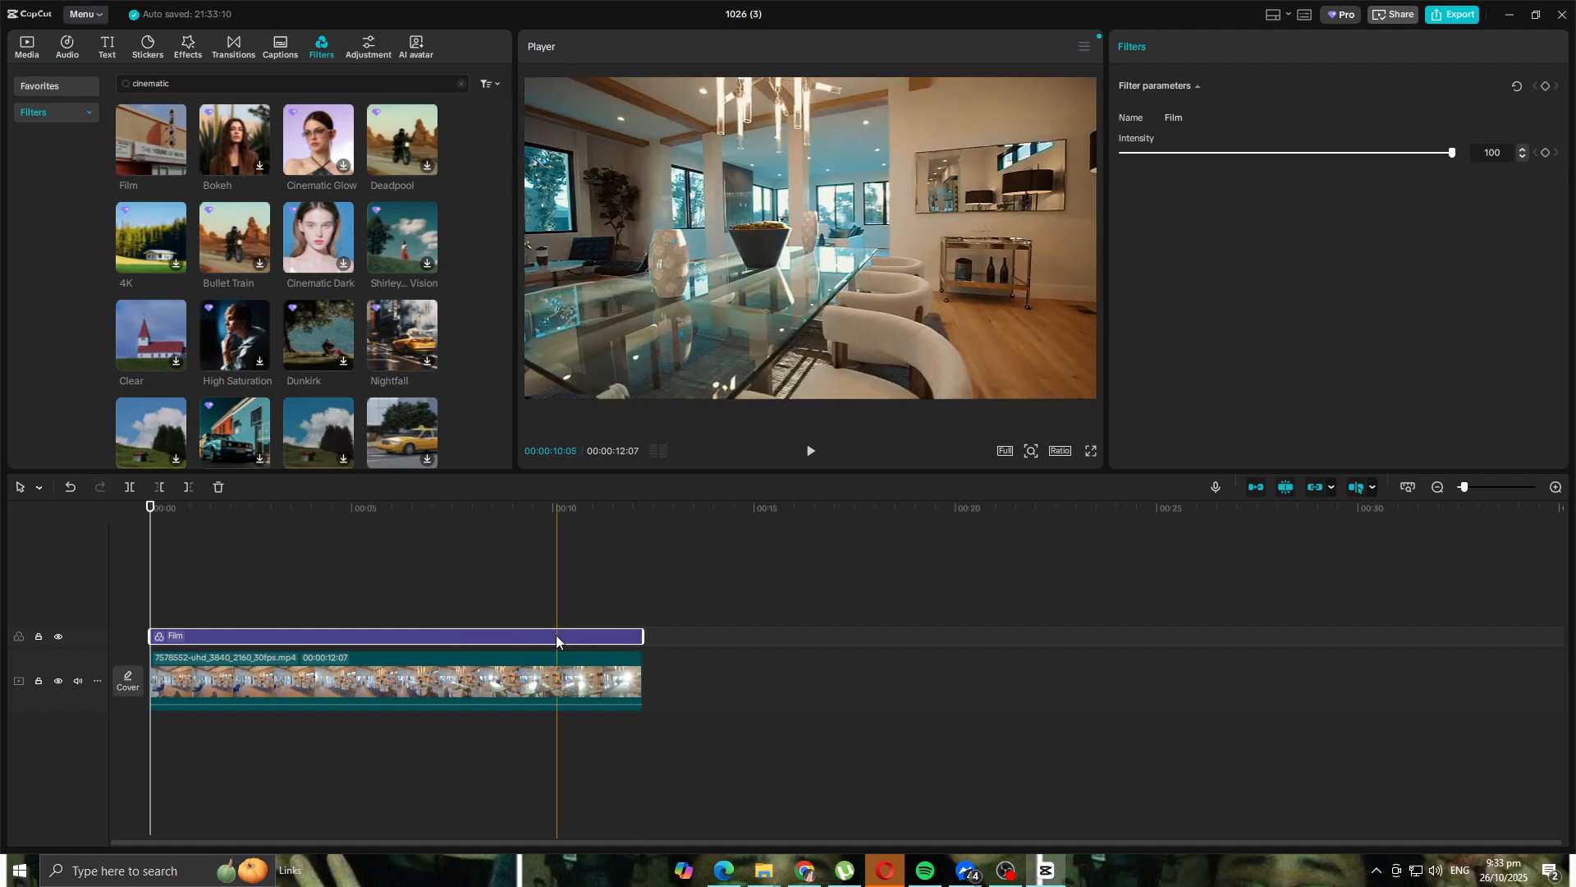
- Play and pause the preview to check the Film filter, then reselect the video clip
left_click(816, 454)
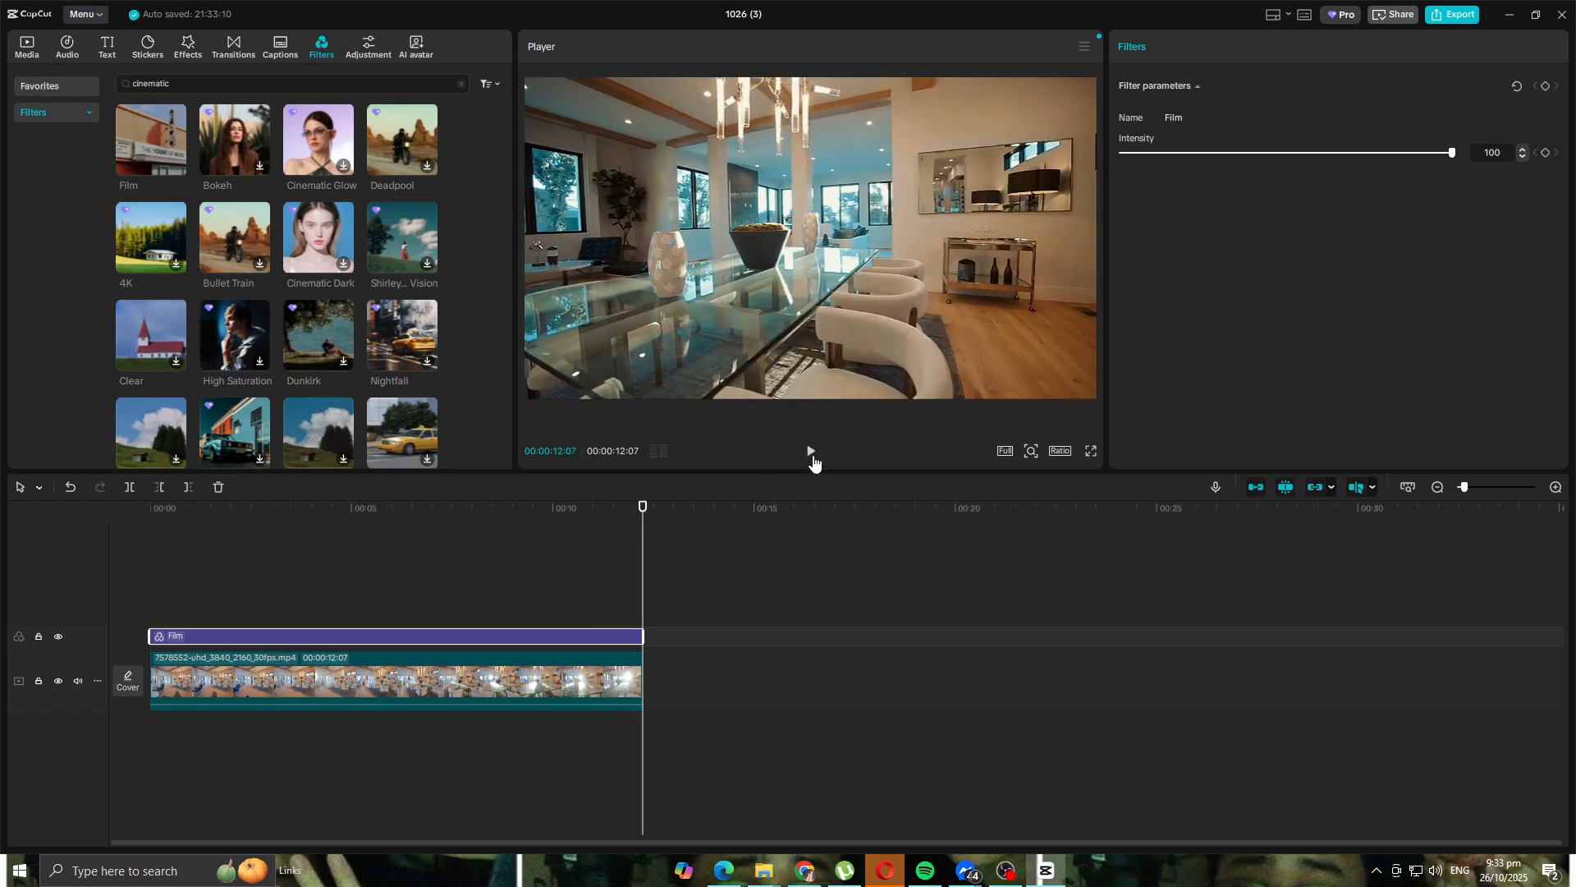
left_click(812, 460)
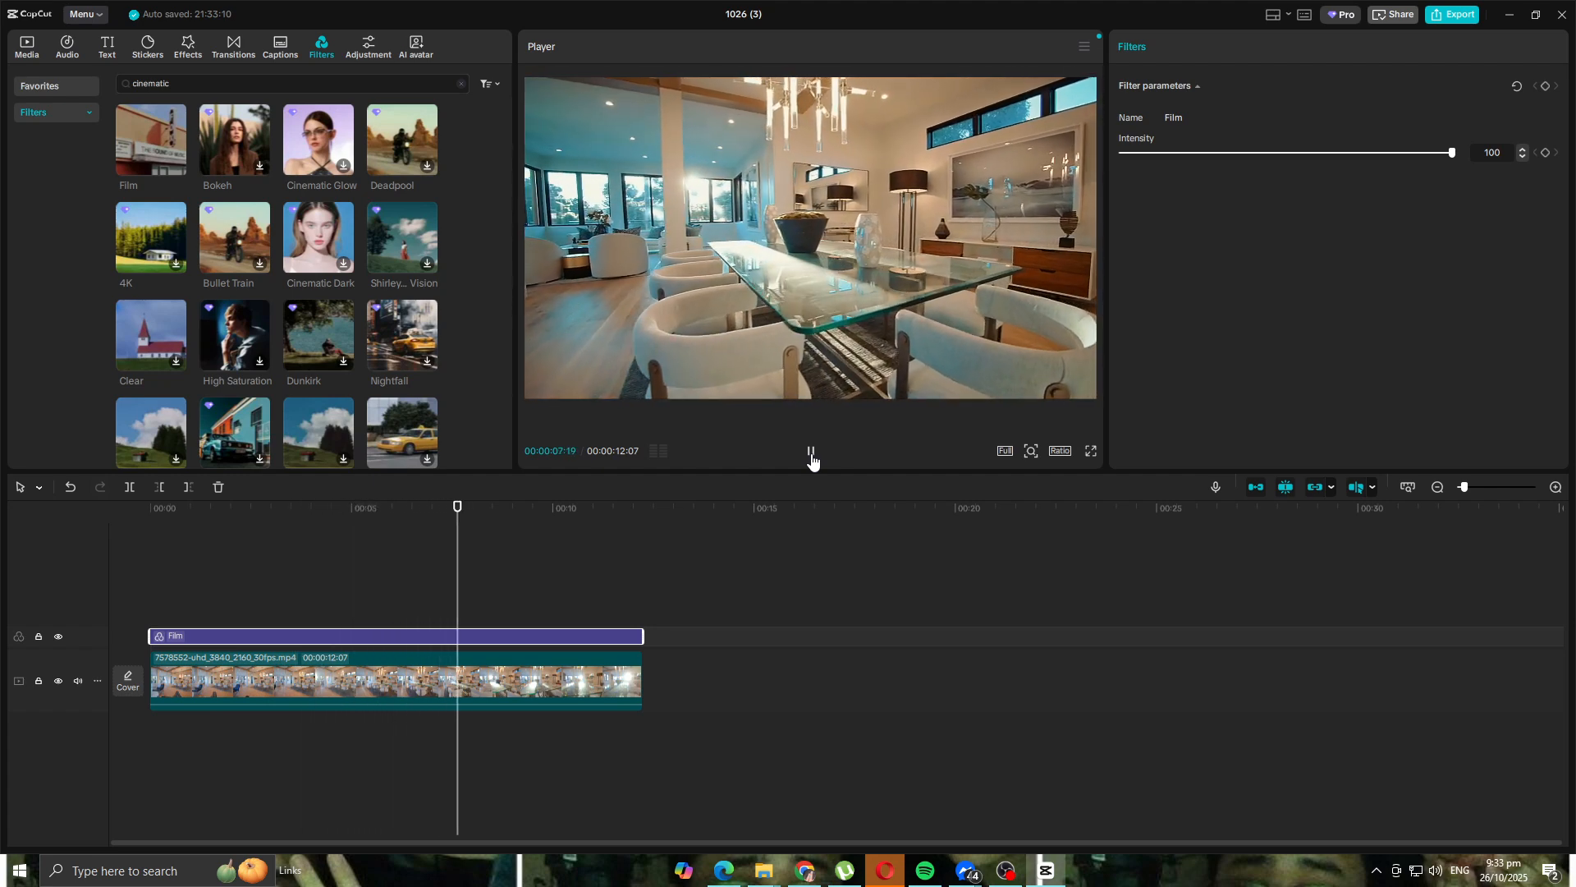
left_click(811, 462)
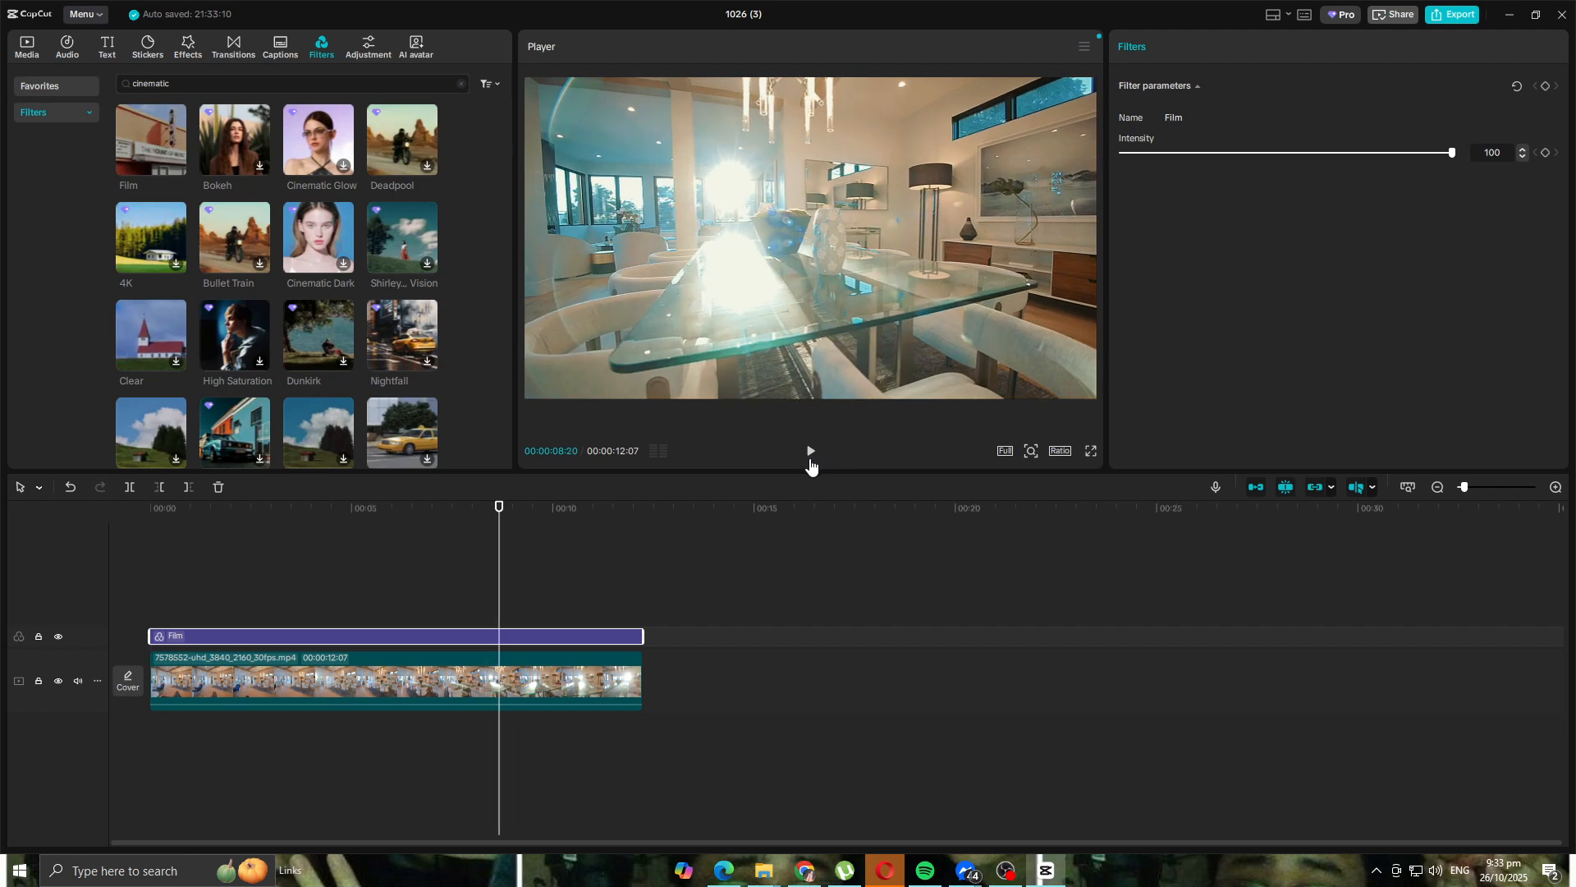
left_click(808, 462)
left_click(808, 465)
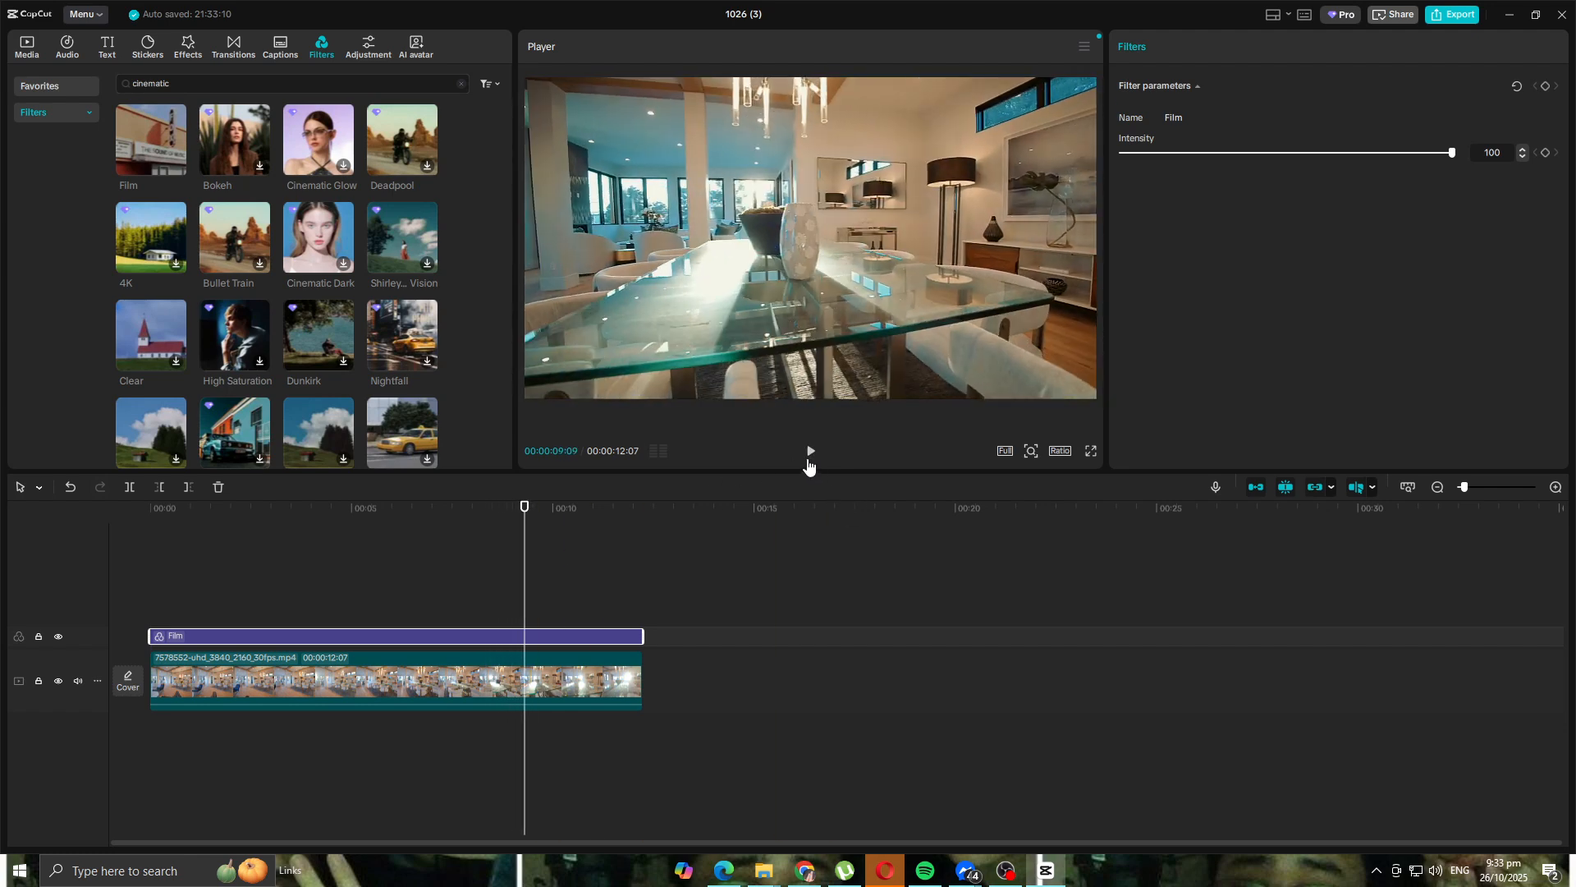
left_click(453, 682)
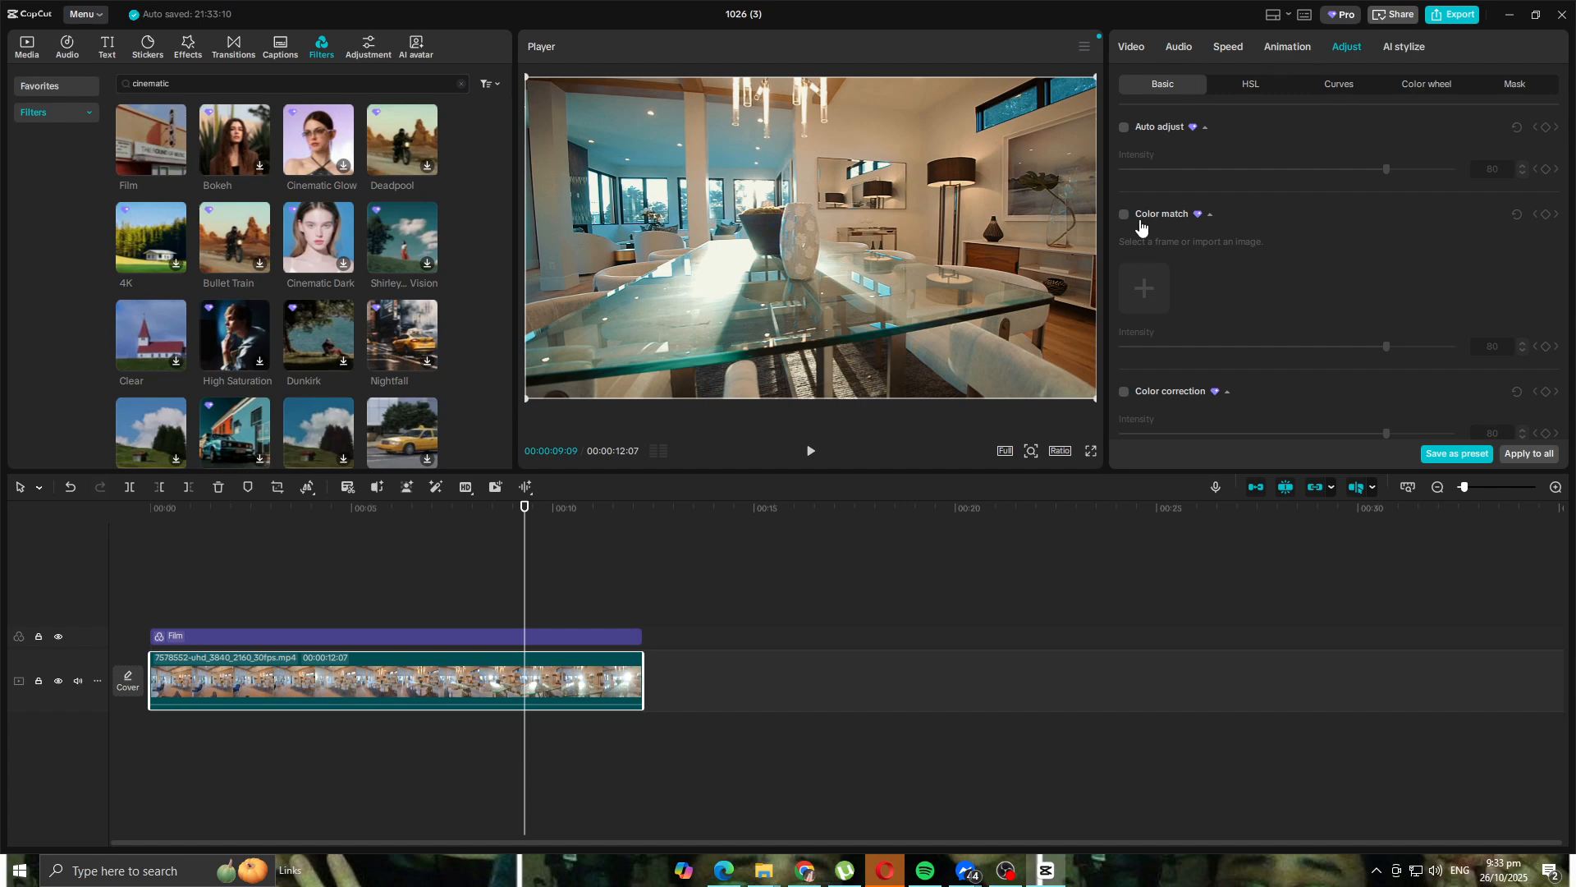
scroll(1223, 159, "down", 10)
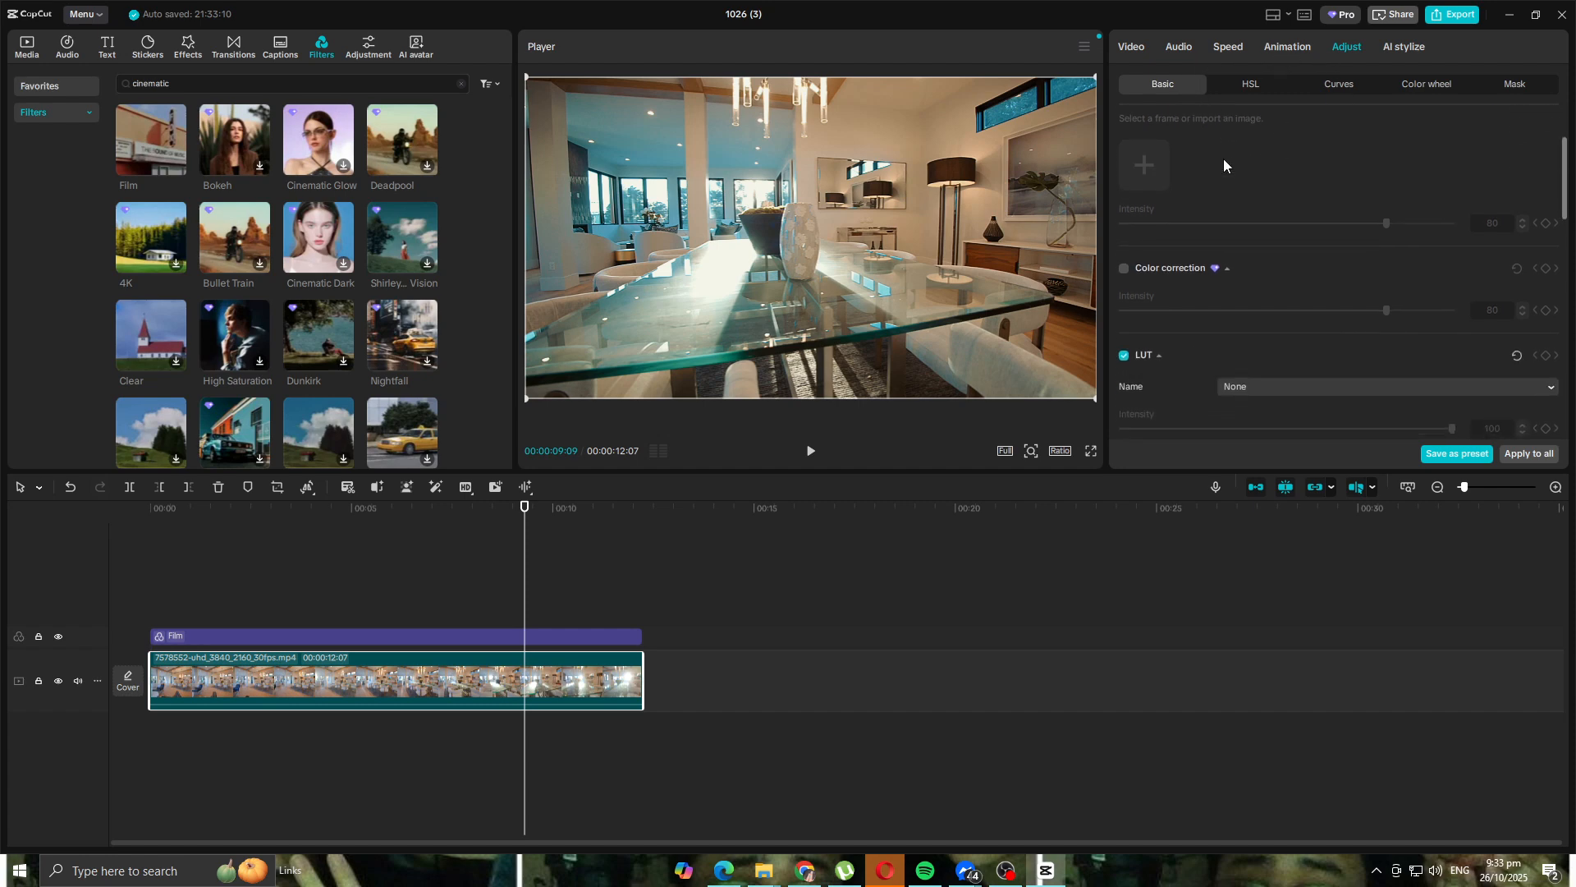
scroll(1247, 218, "down", 5)
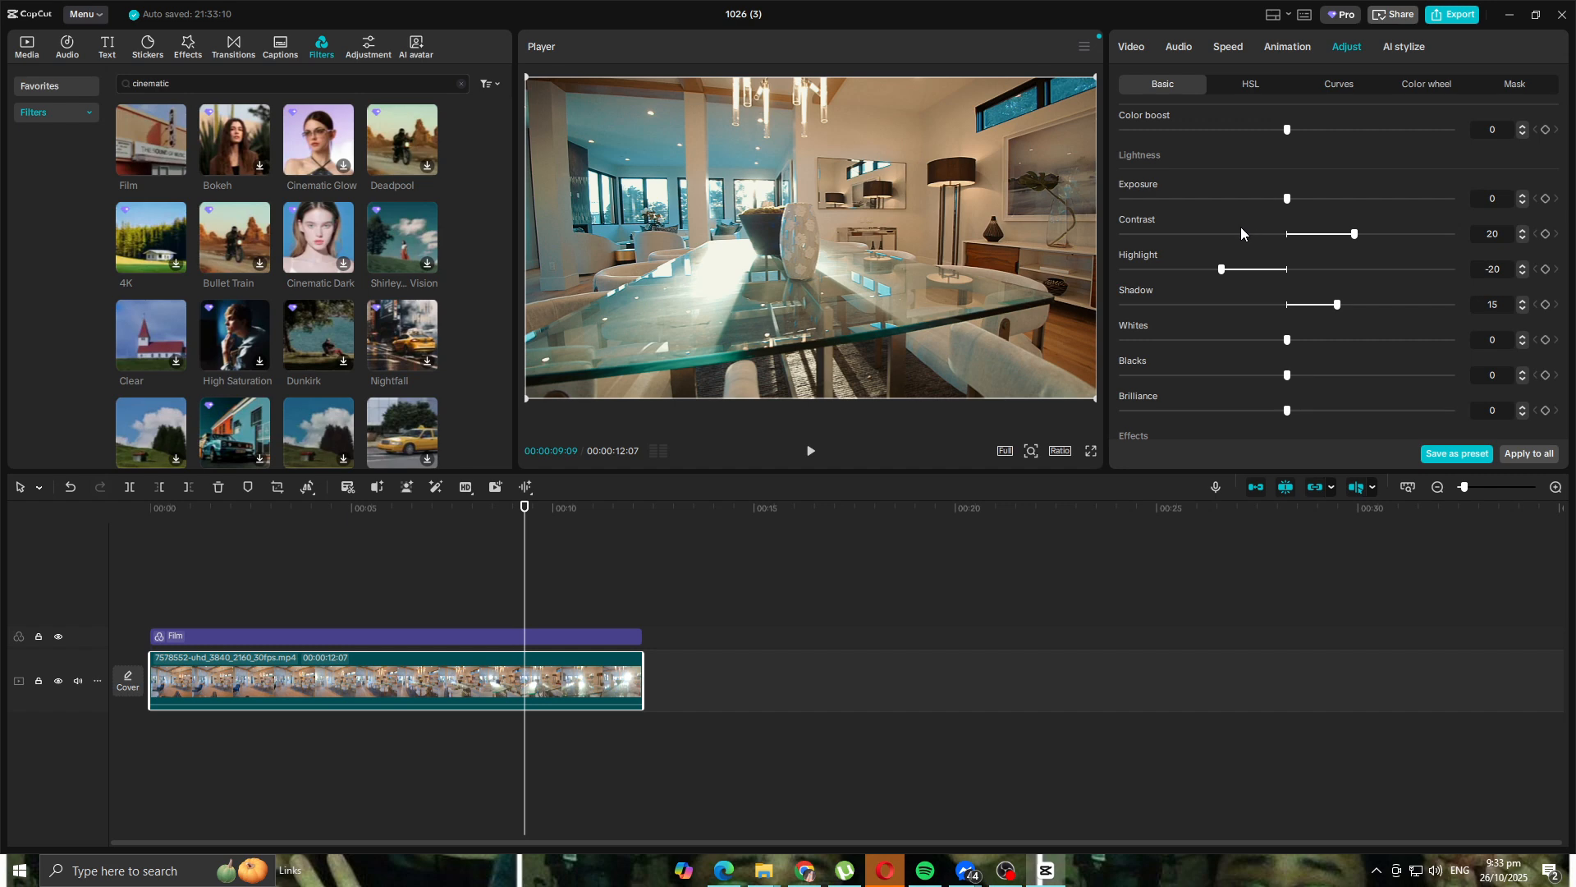
scroll(1258, 220, "down", 3)
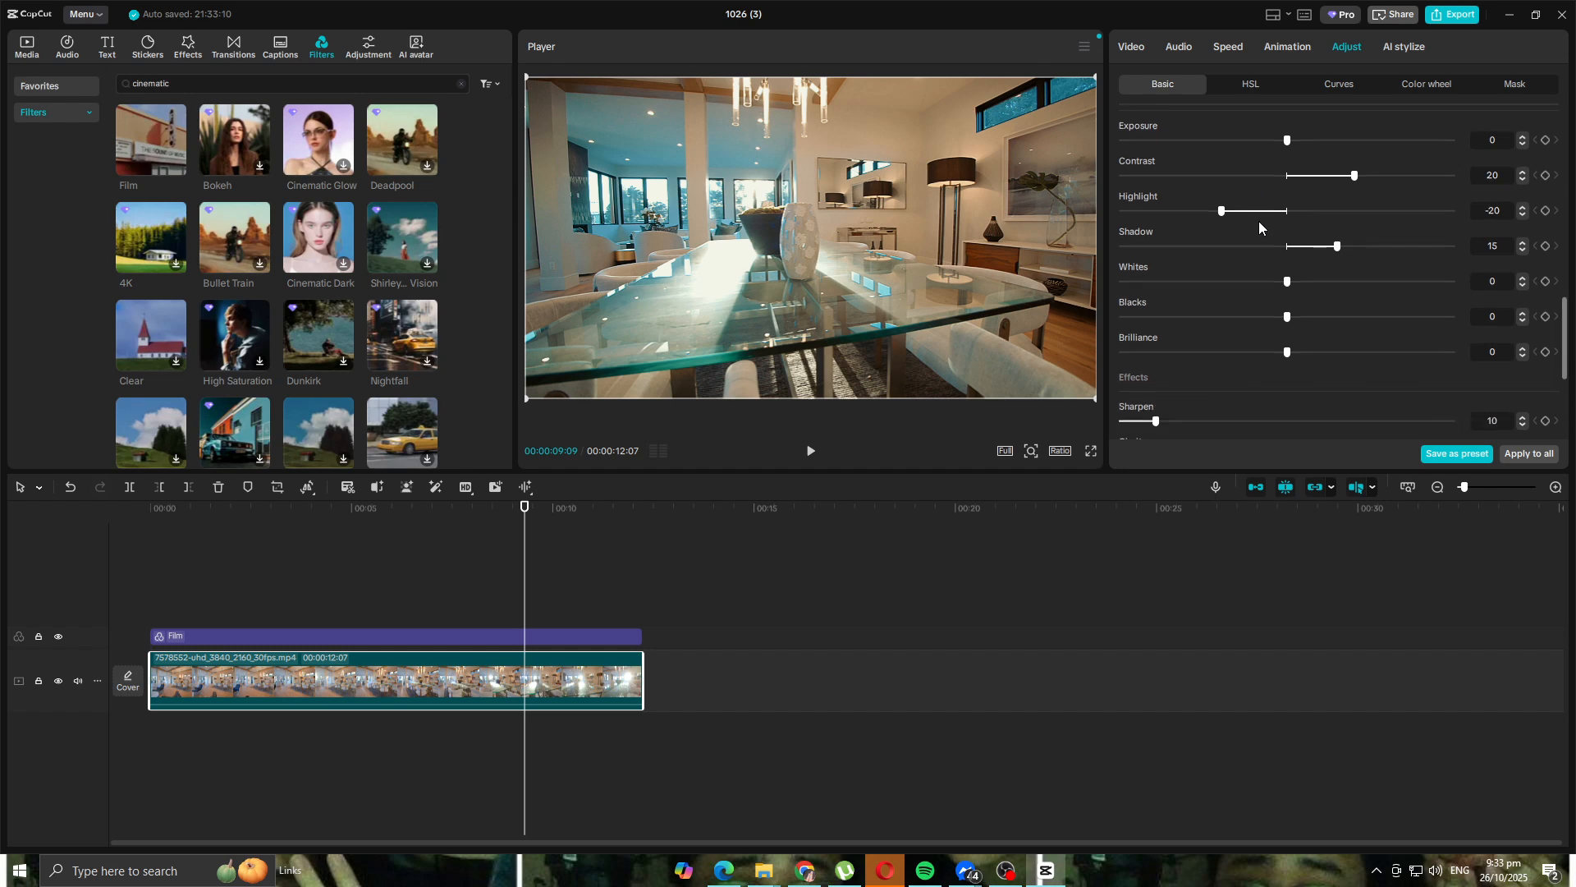
scroll(1333, 257, "up", 3)
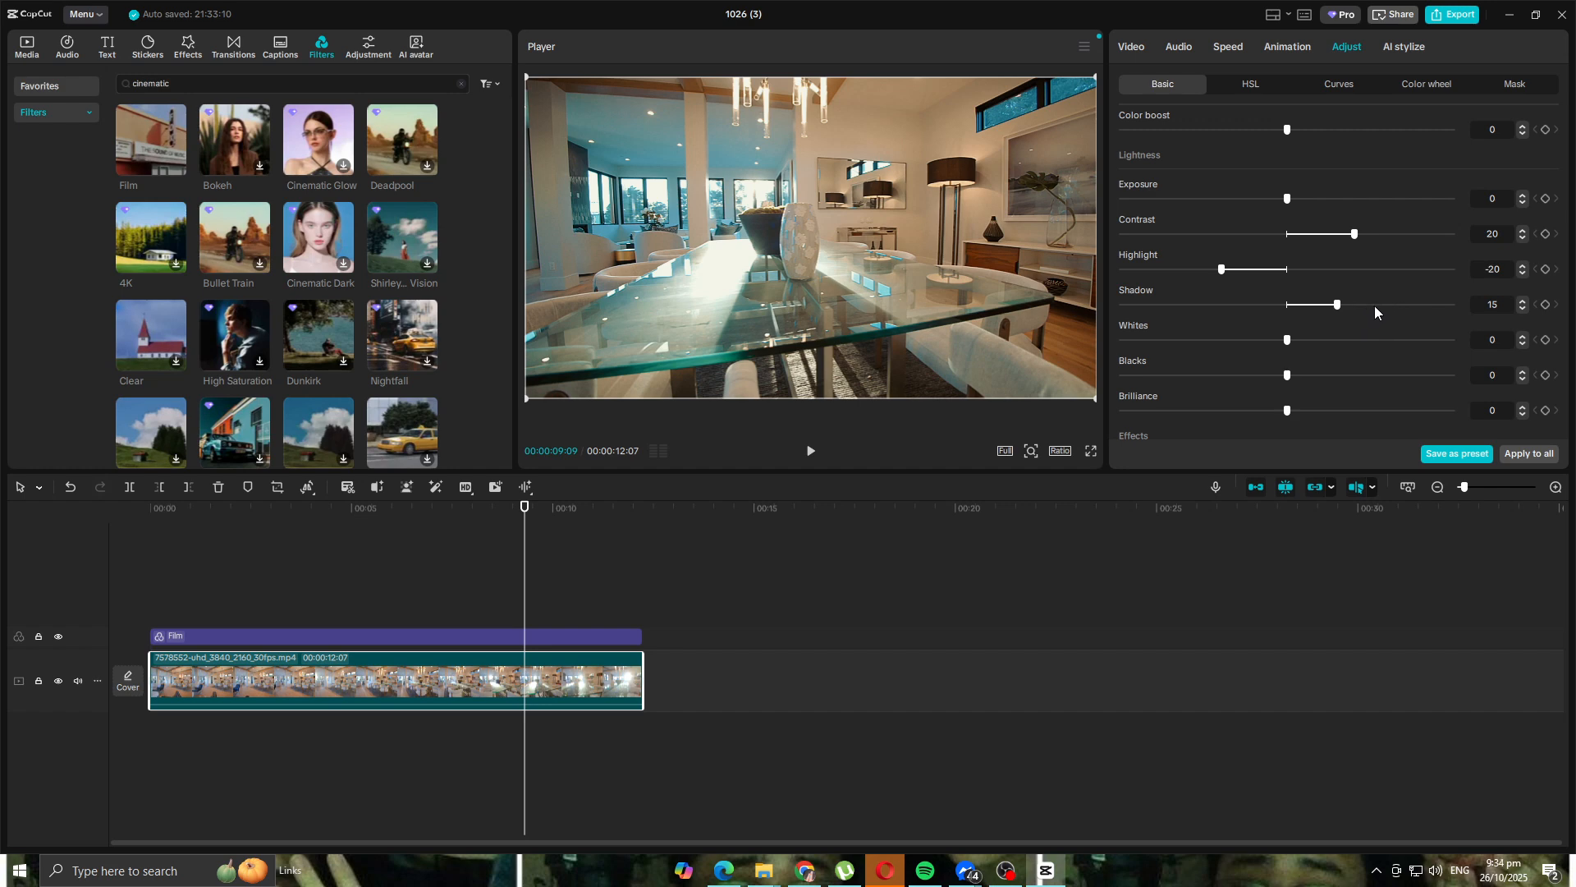
scroll(1371, 300, "down", 2)
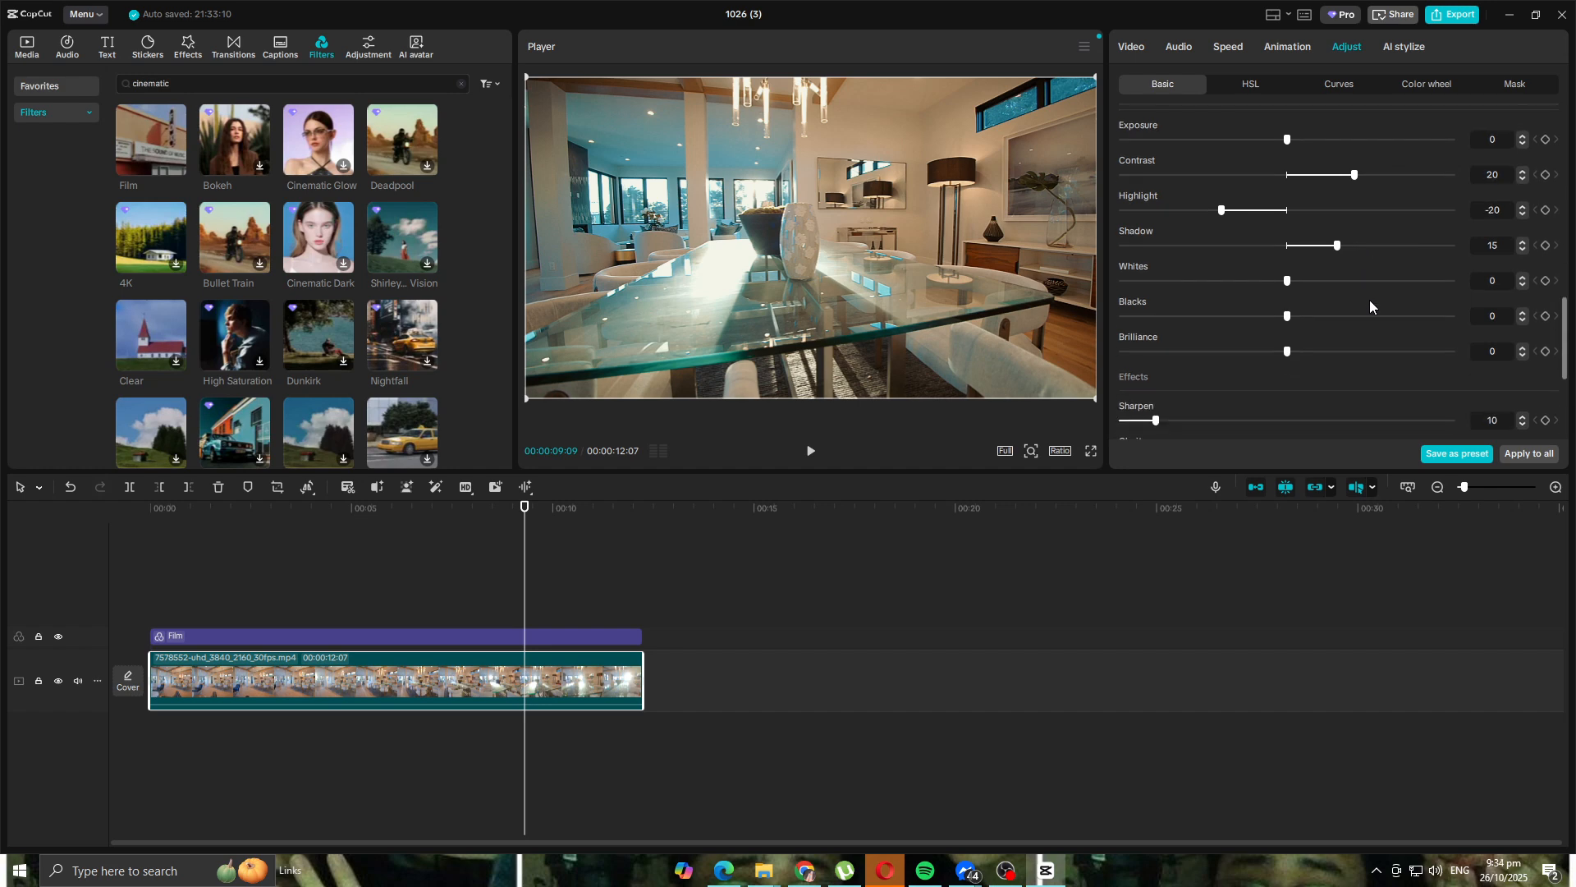
scroll(1348, 301, "up", 6)
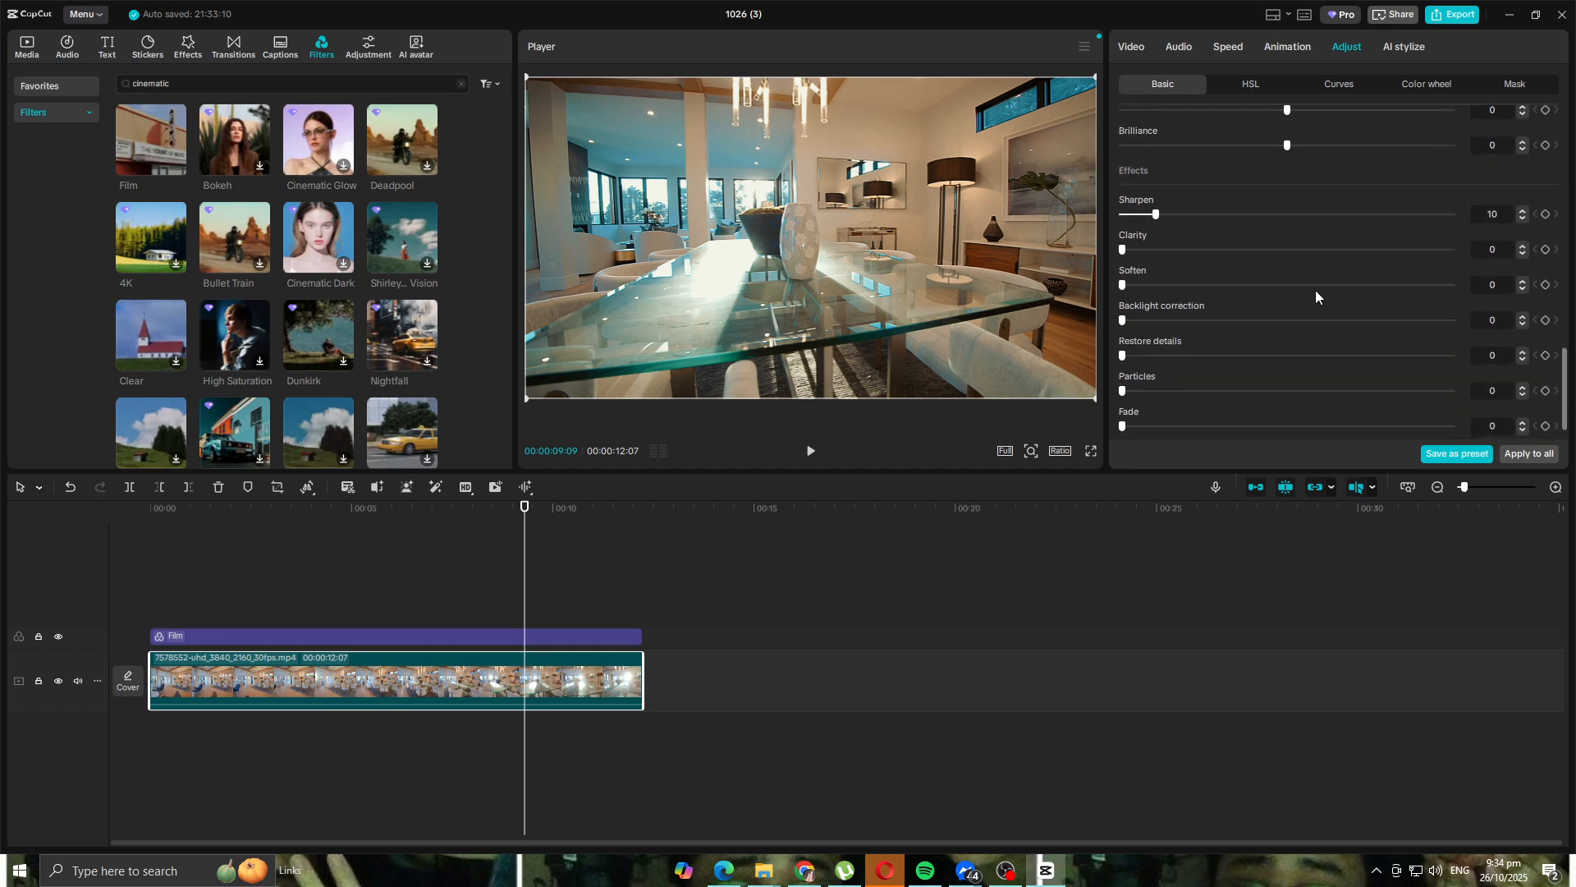
scroll(1340, 296, "up", 4)
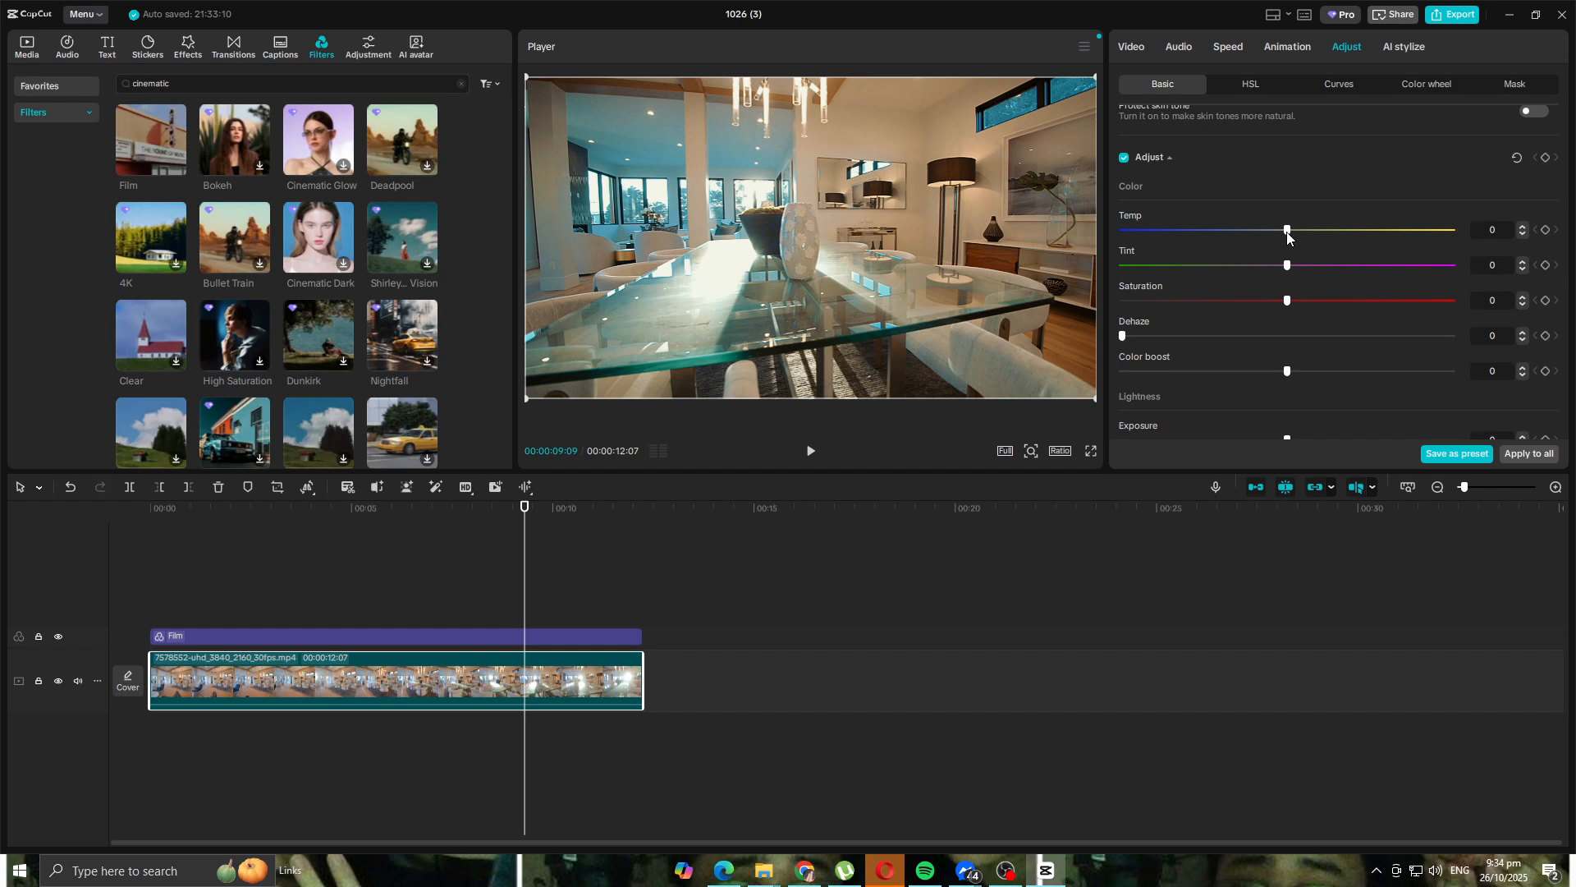
- Lower the clip's Temp to cool it and preview it from near the start
left_click_drag(1287, 233, 1252, 233)
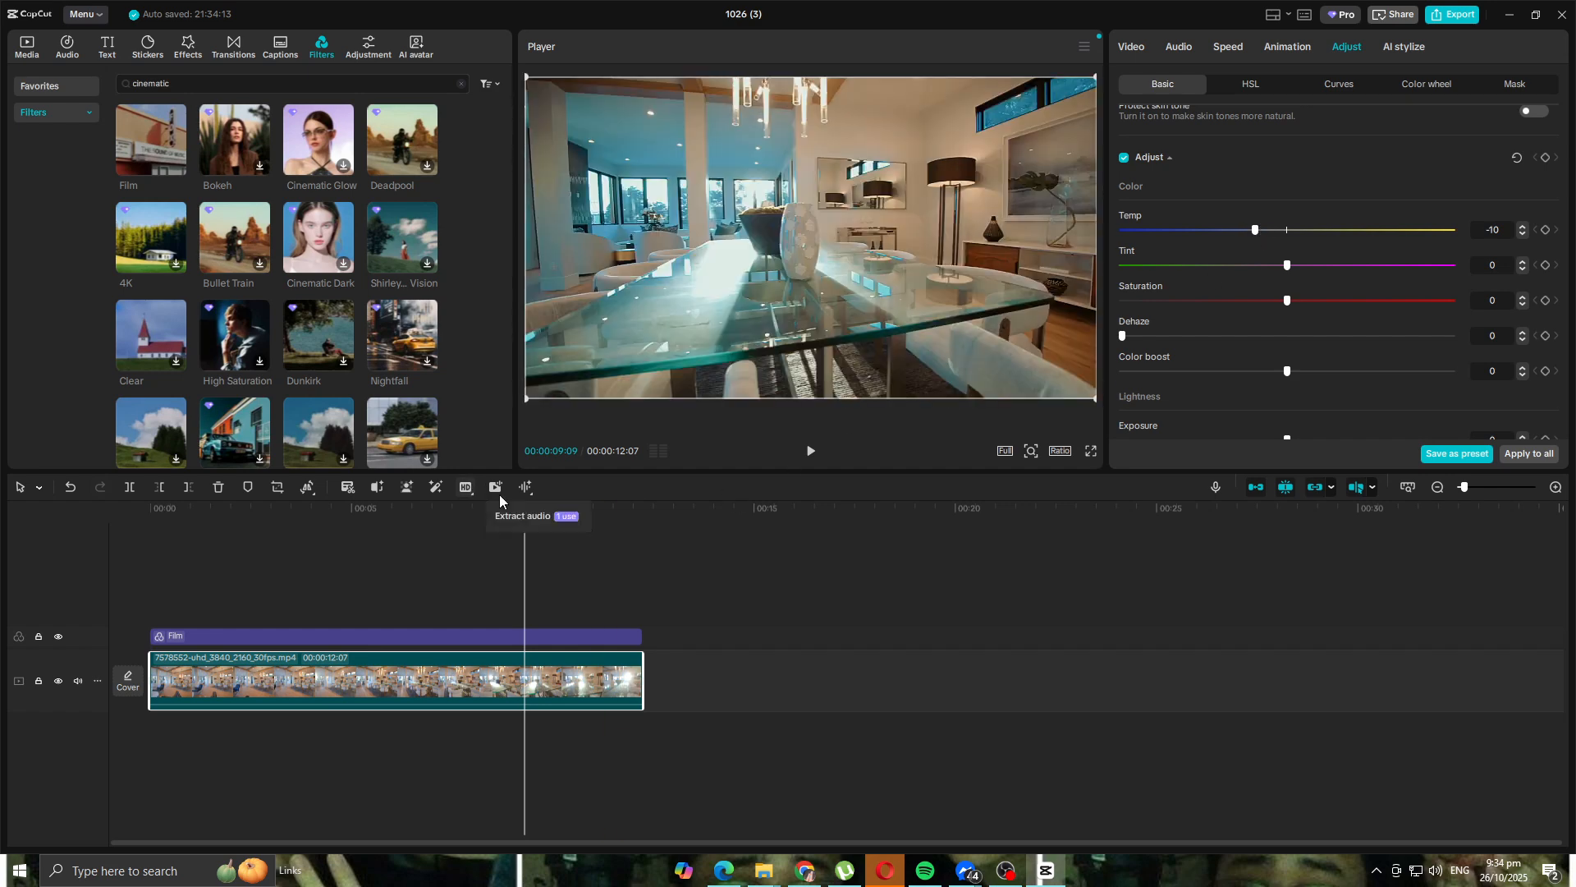
left_click(218, 529)
left_click(811, 451)
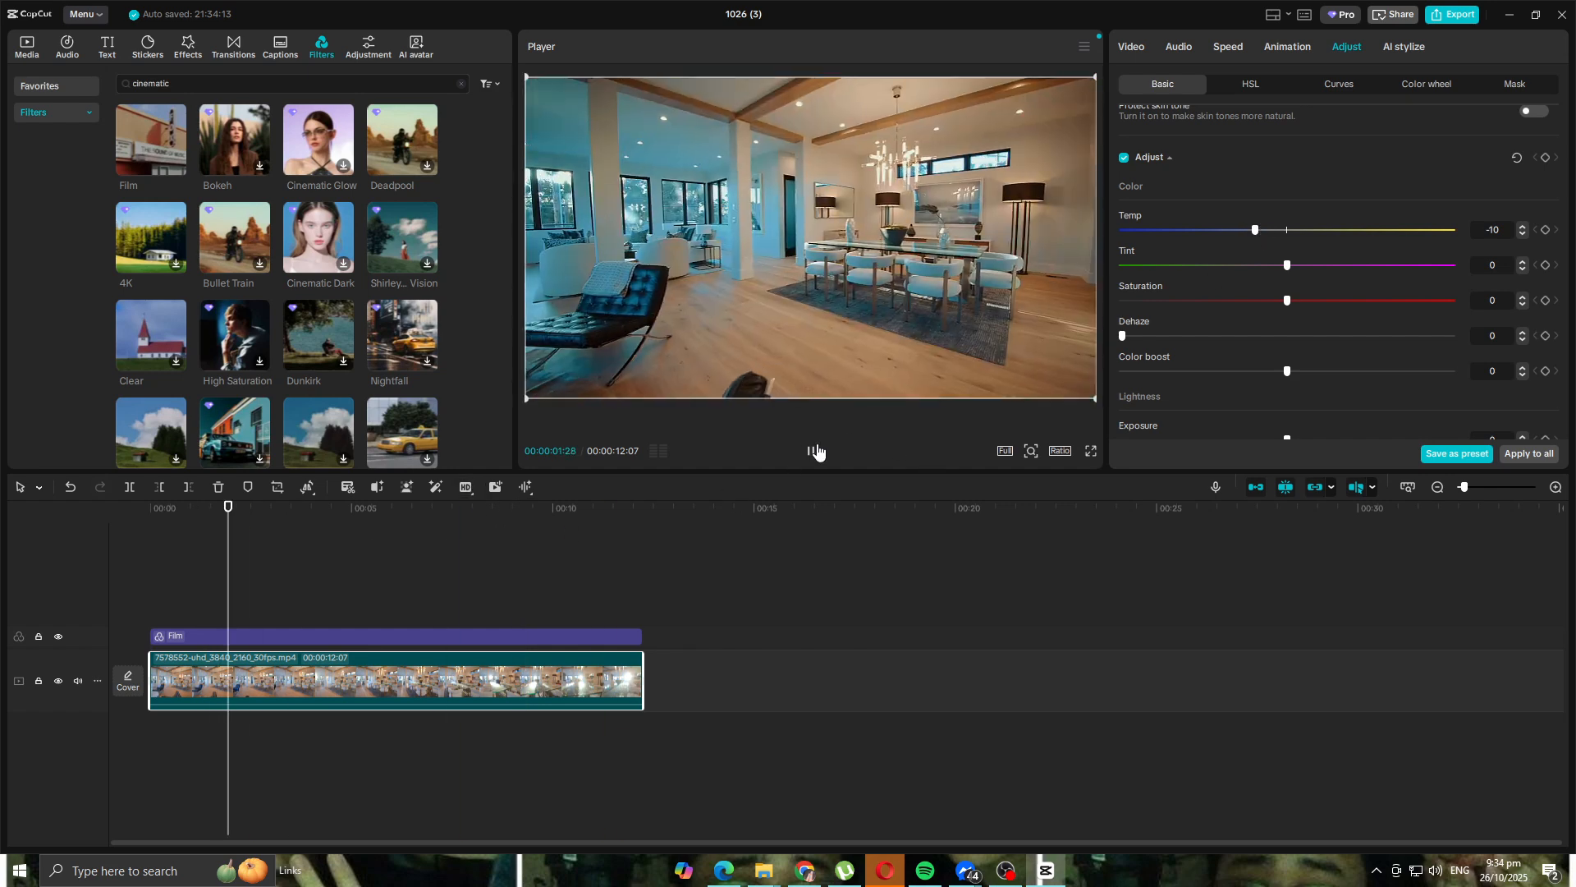
left_click(811, 453)
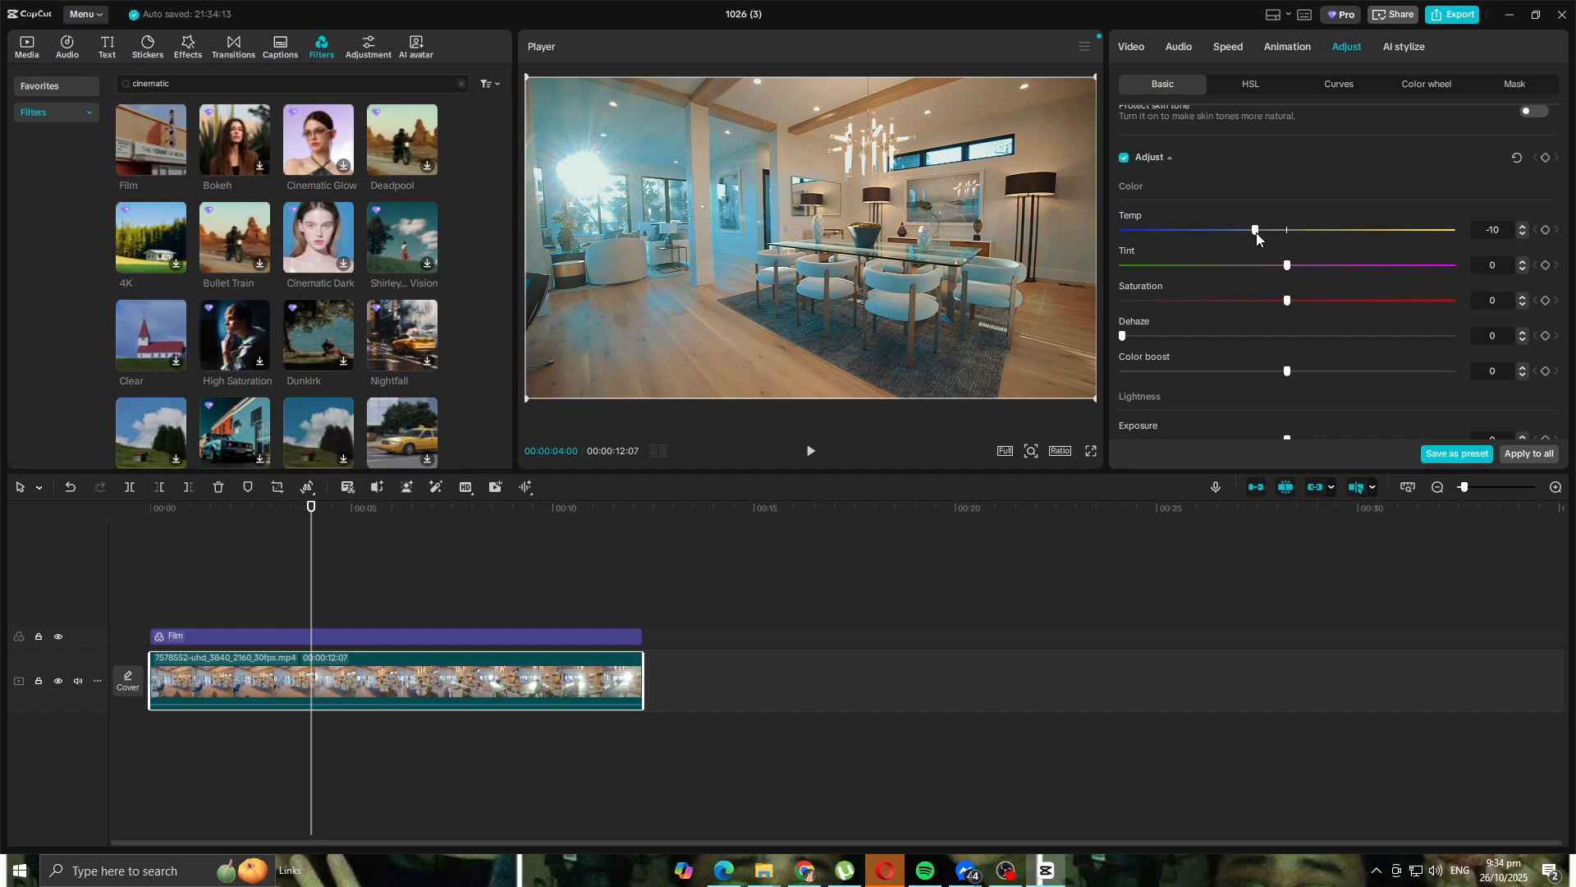
- Warm Temp to about 20, replay the clip from its beginning, then cool Temp to -20
left_click_drag(1256, 233, 1351, 238)
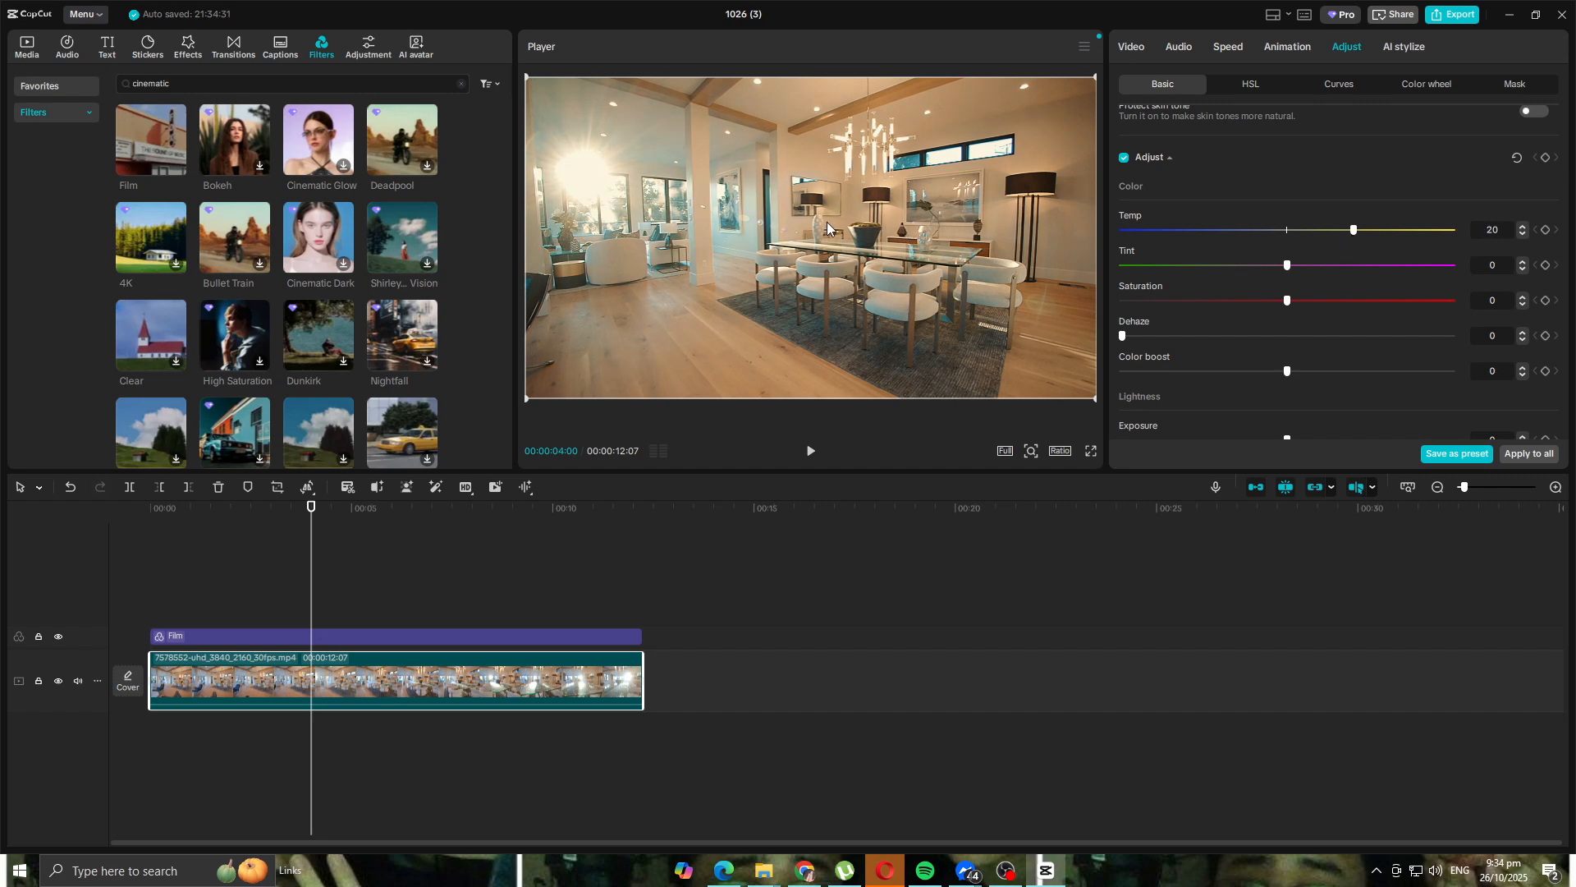
scroll(1297, 307, "down", 3)
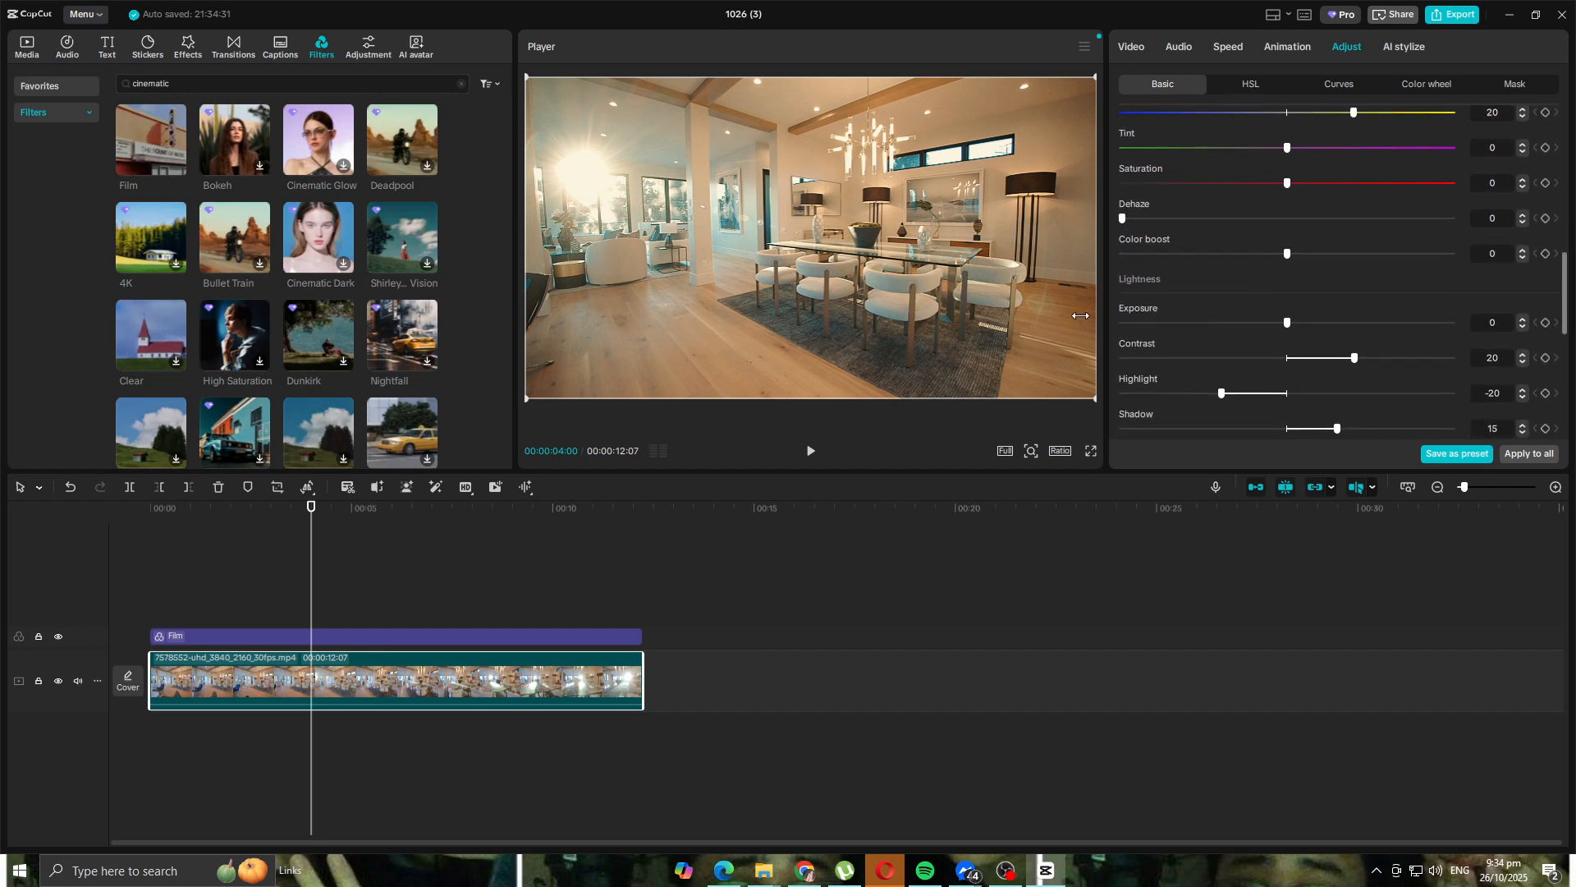
scroll(1384, 293, "up", 4)
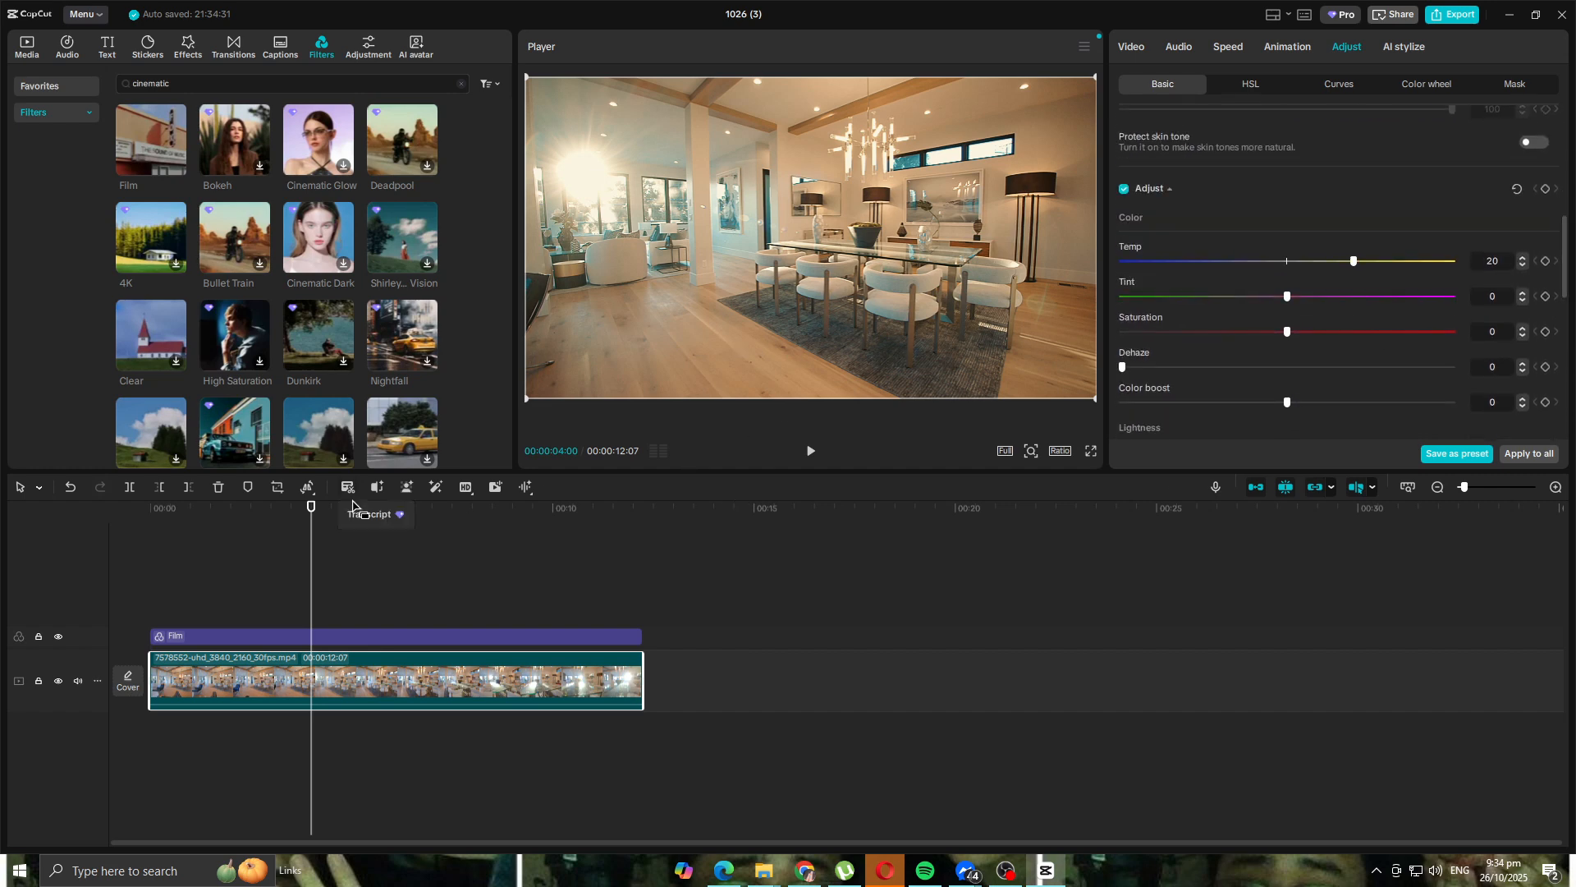
left_click_drag(311, 508, 71, 524)
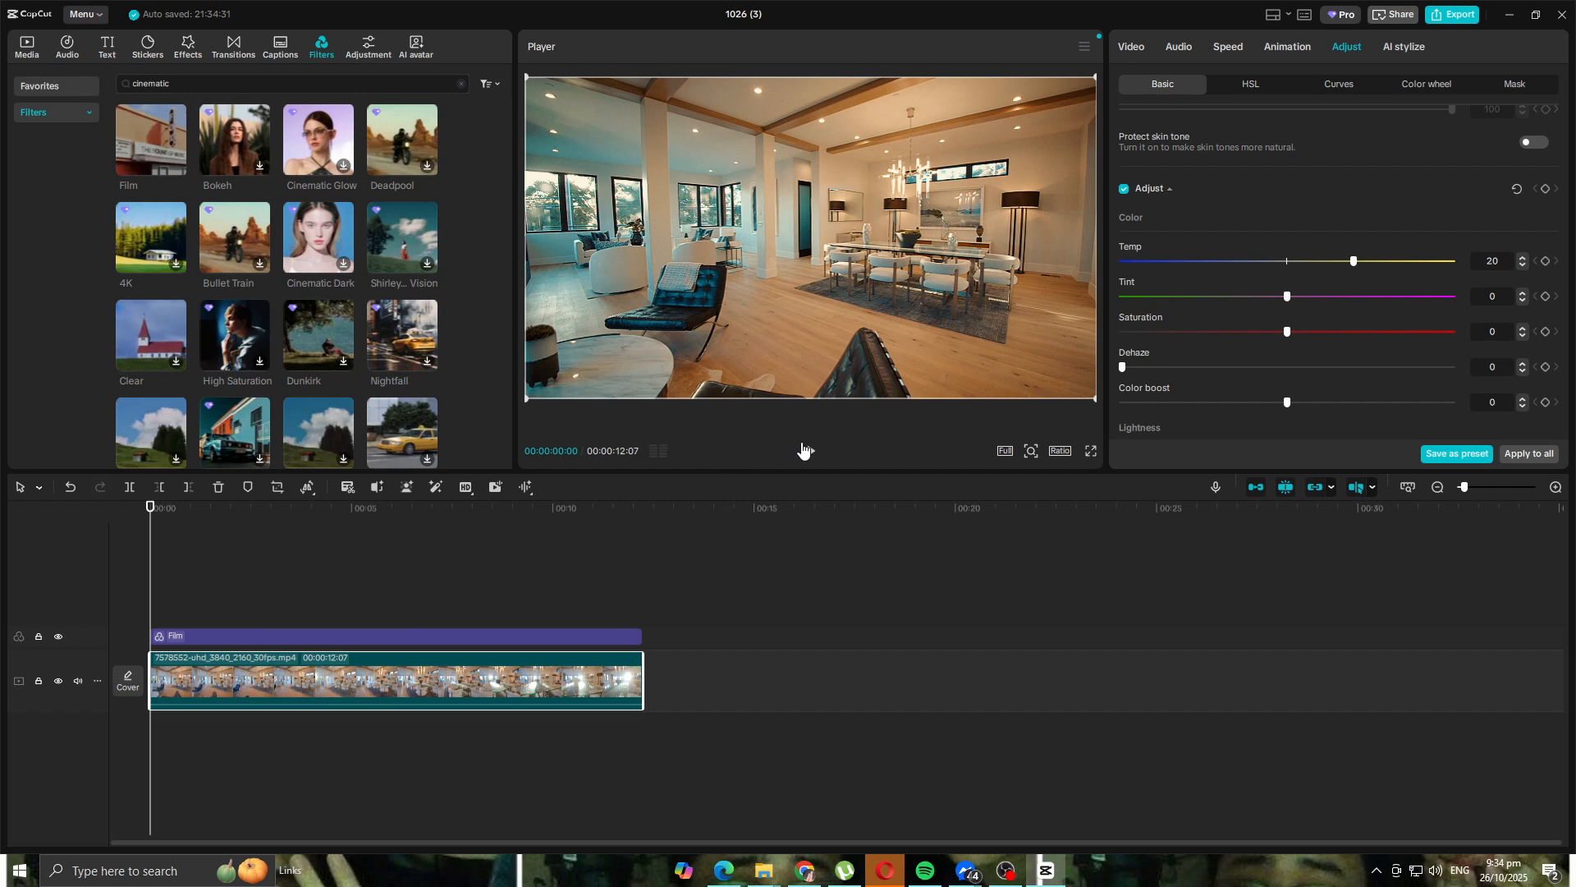
left_click(807, 451)
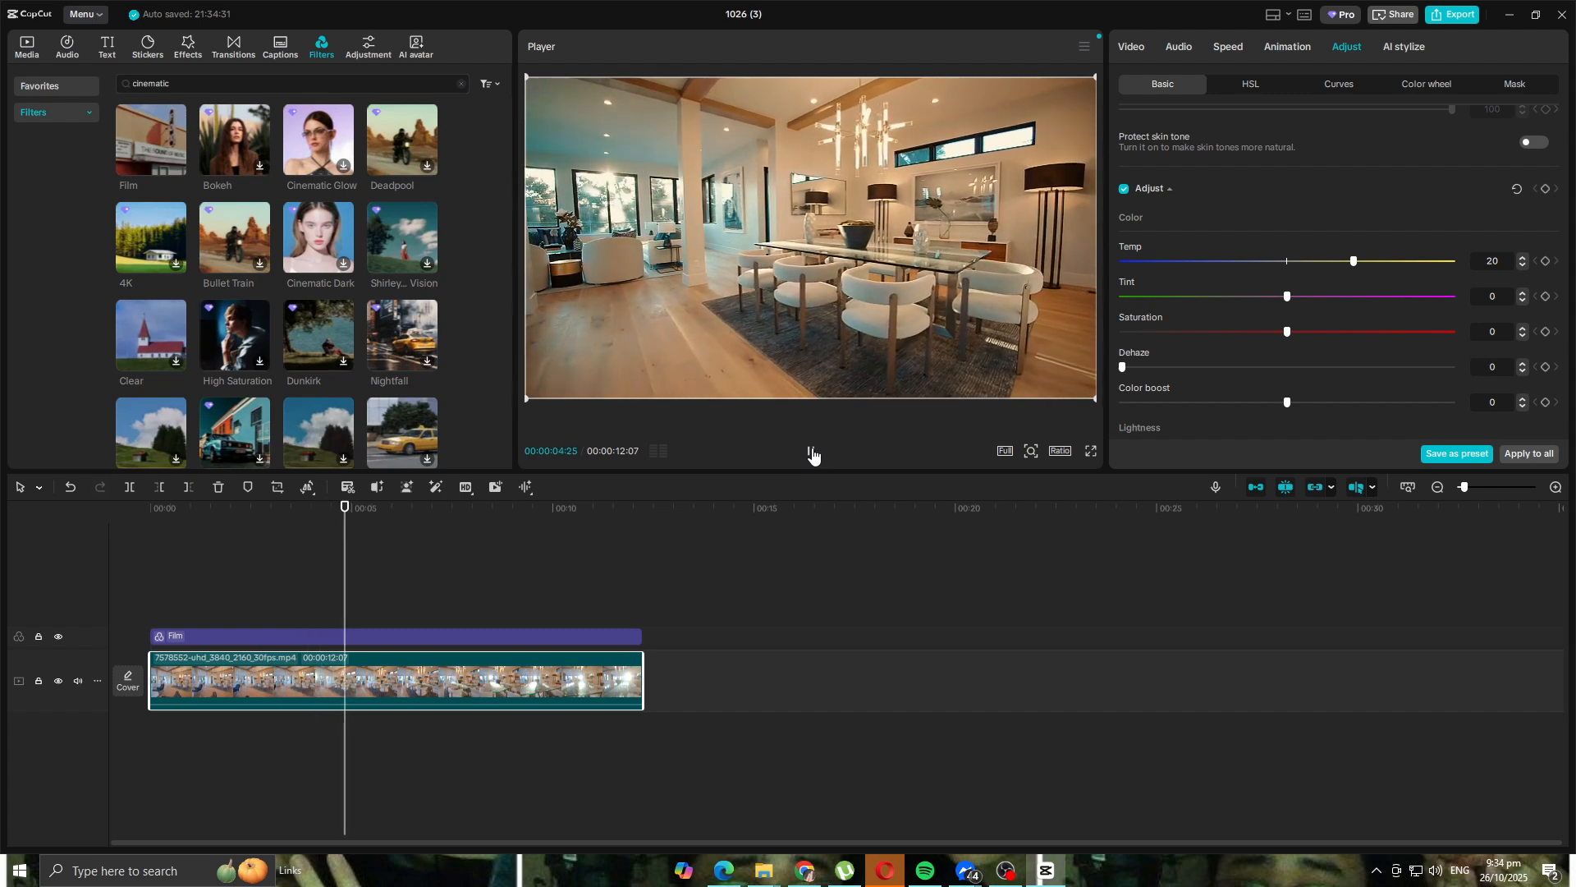
left_click(810, 453)
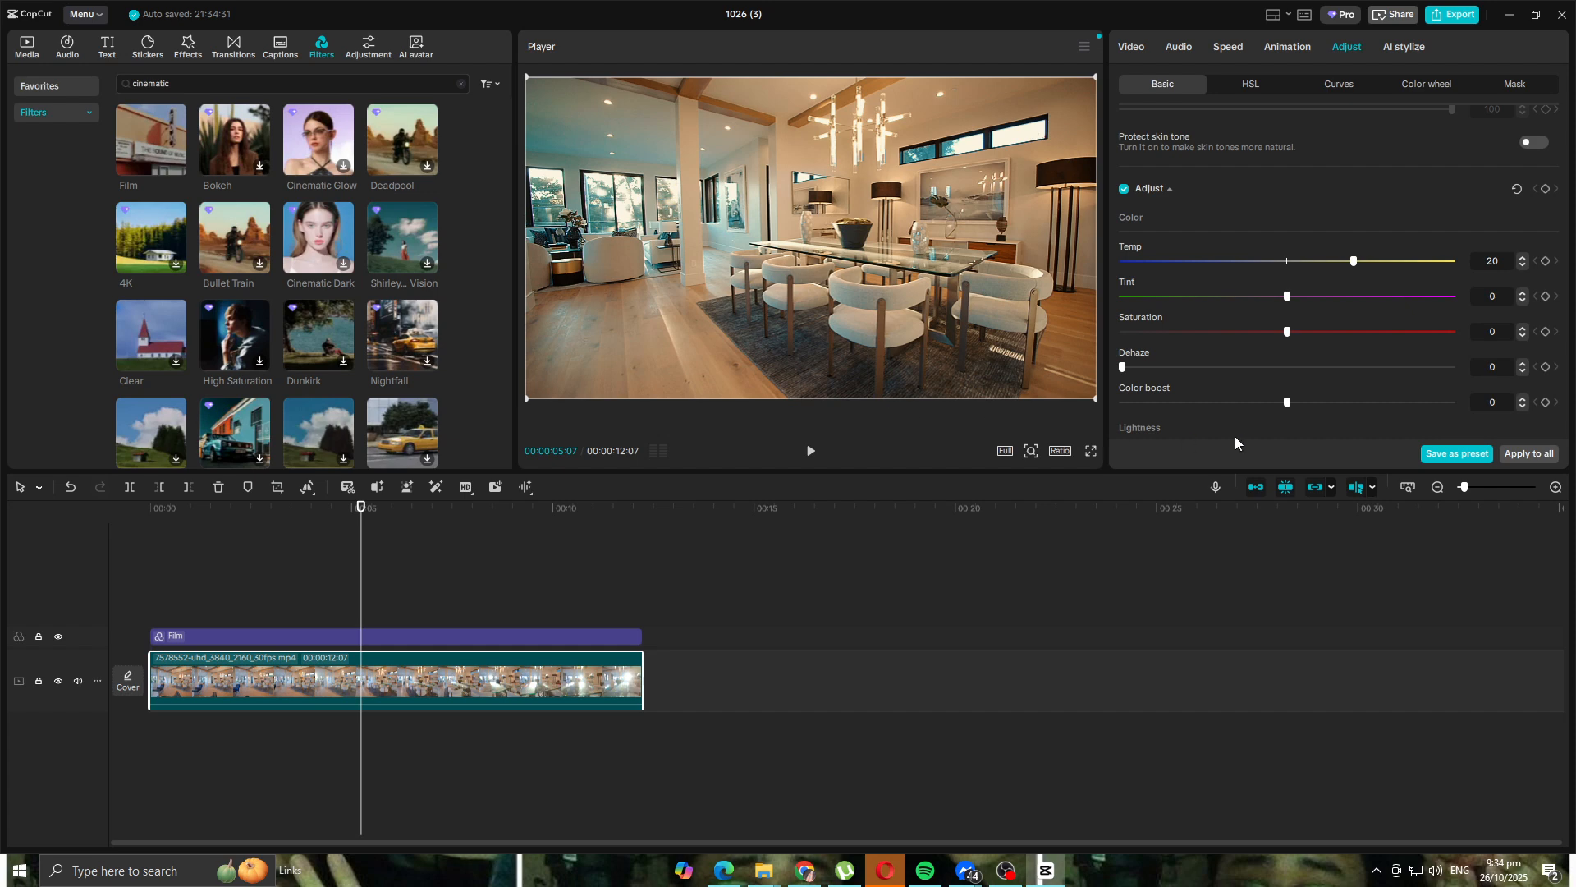
left_click_drag(1355, 262, 1218, 266)
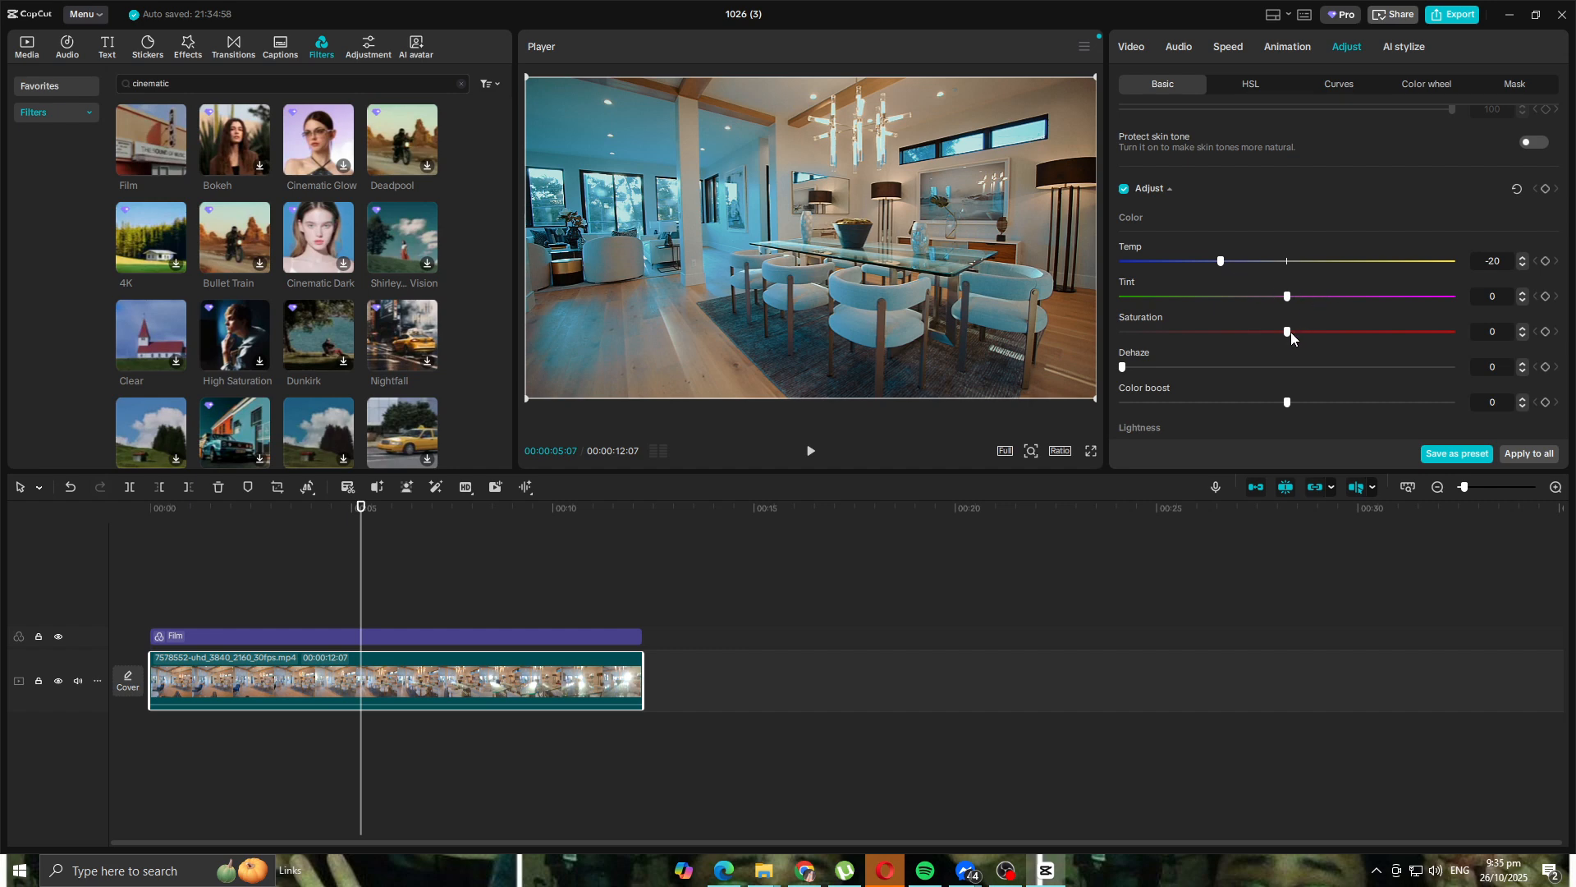
- Lower the clip's Saturation to -10 alongside the Temp of -20
left_click_drag(1289, 332, 1254, 333)
scroll(1243, 312, "down", 1)
scroll(1242, 312, "down", 3)
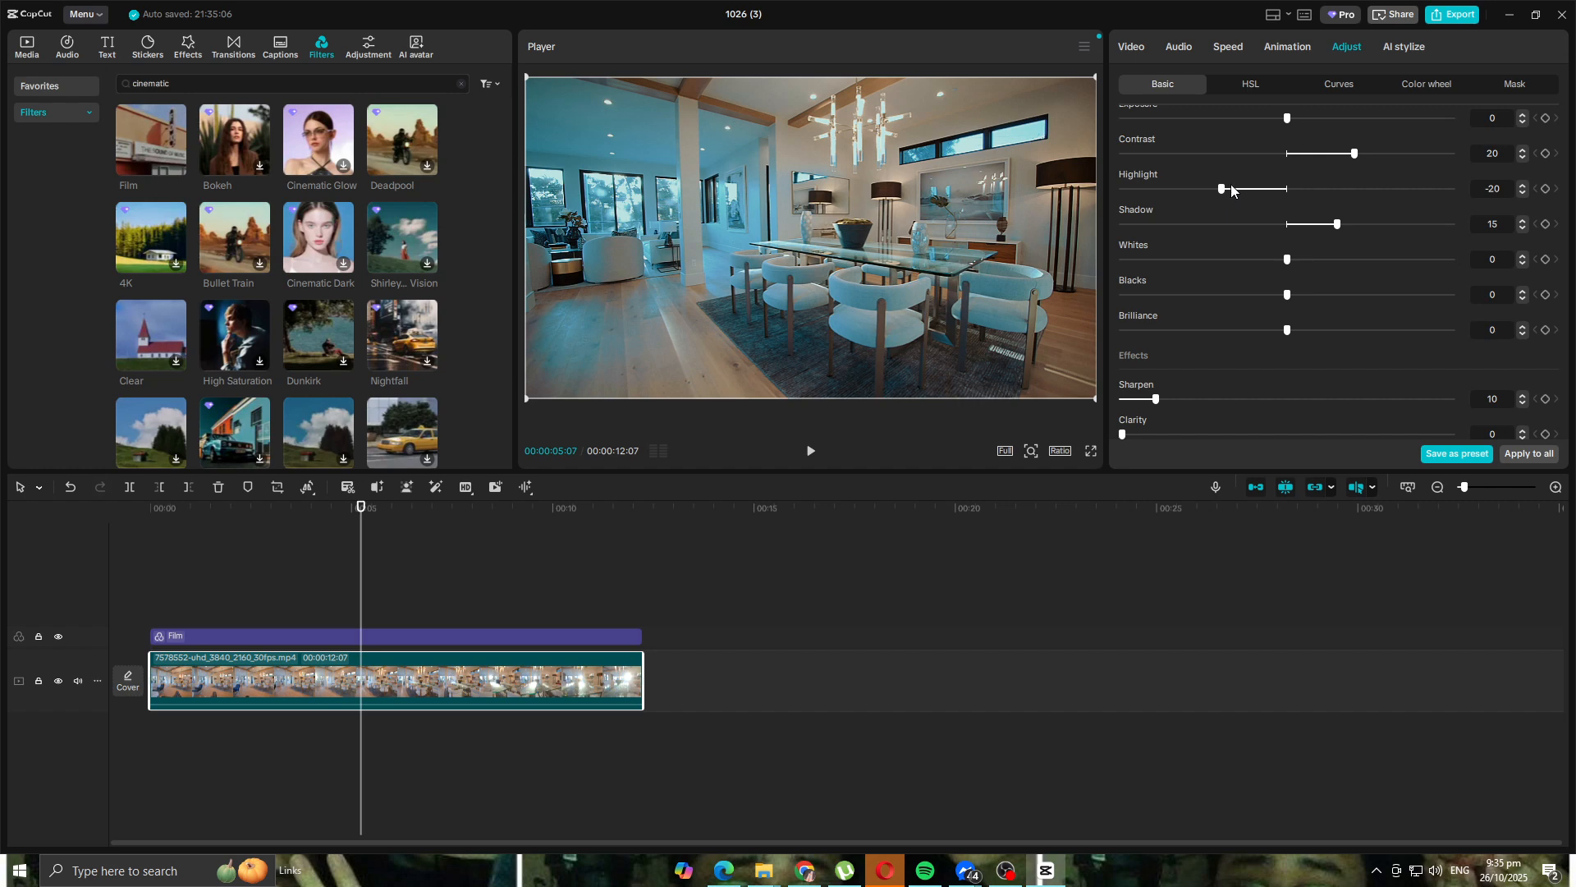
scroll(1227, 213, "up", 3)
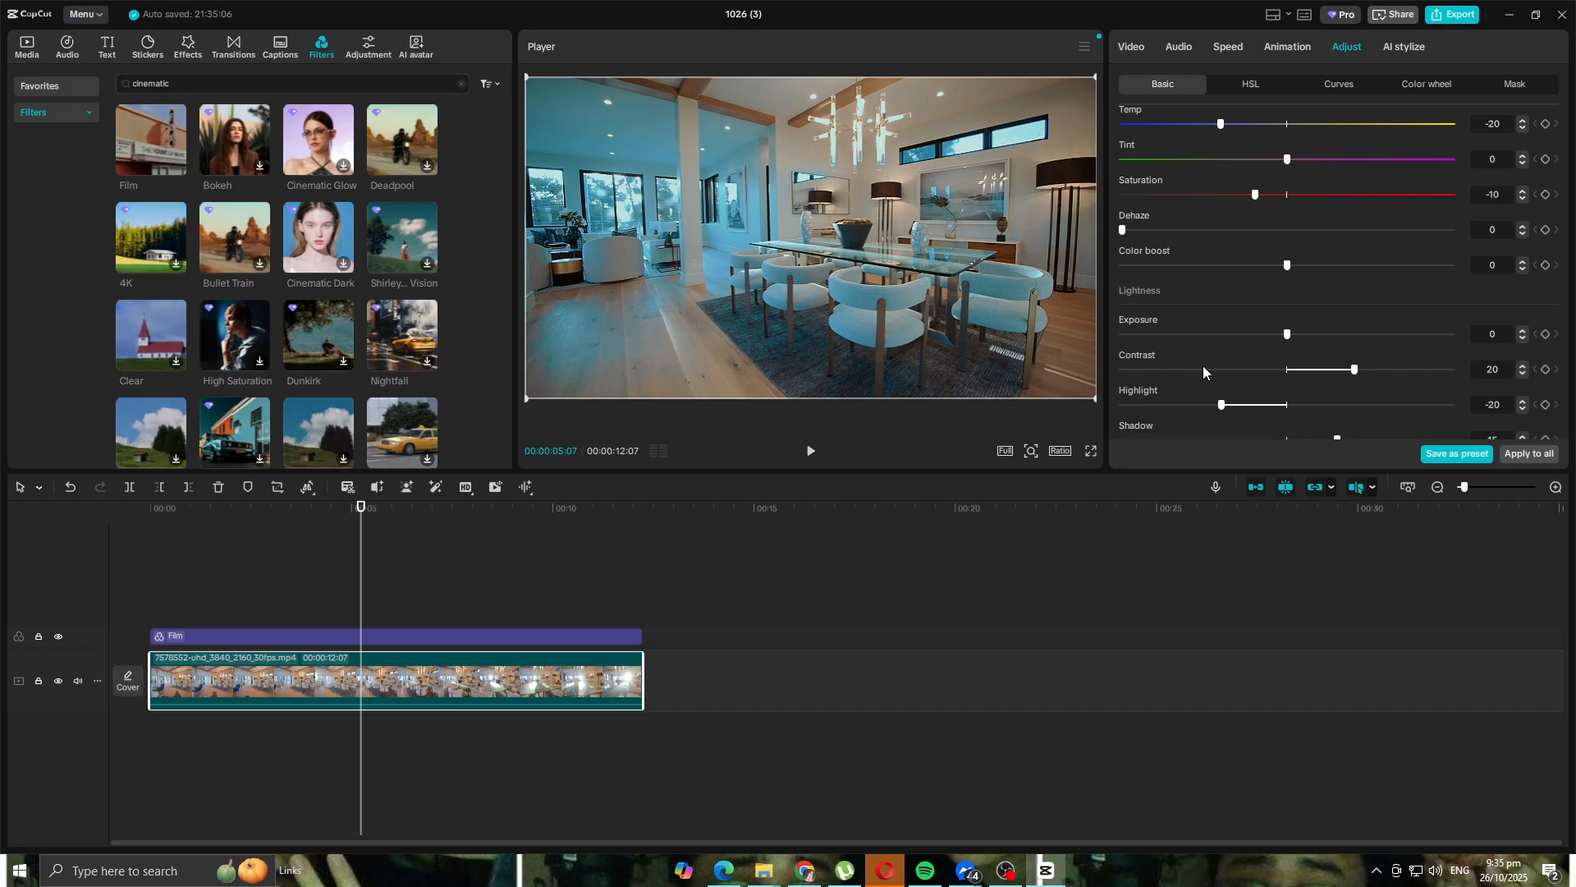
scroll(1232, 197, "up", 4)
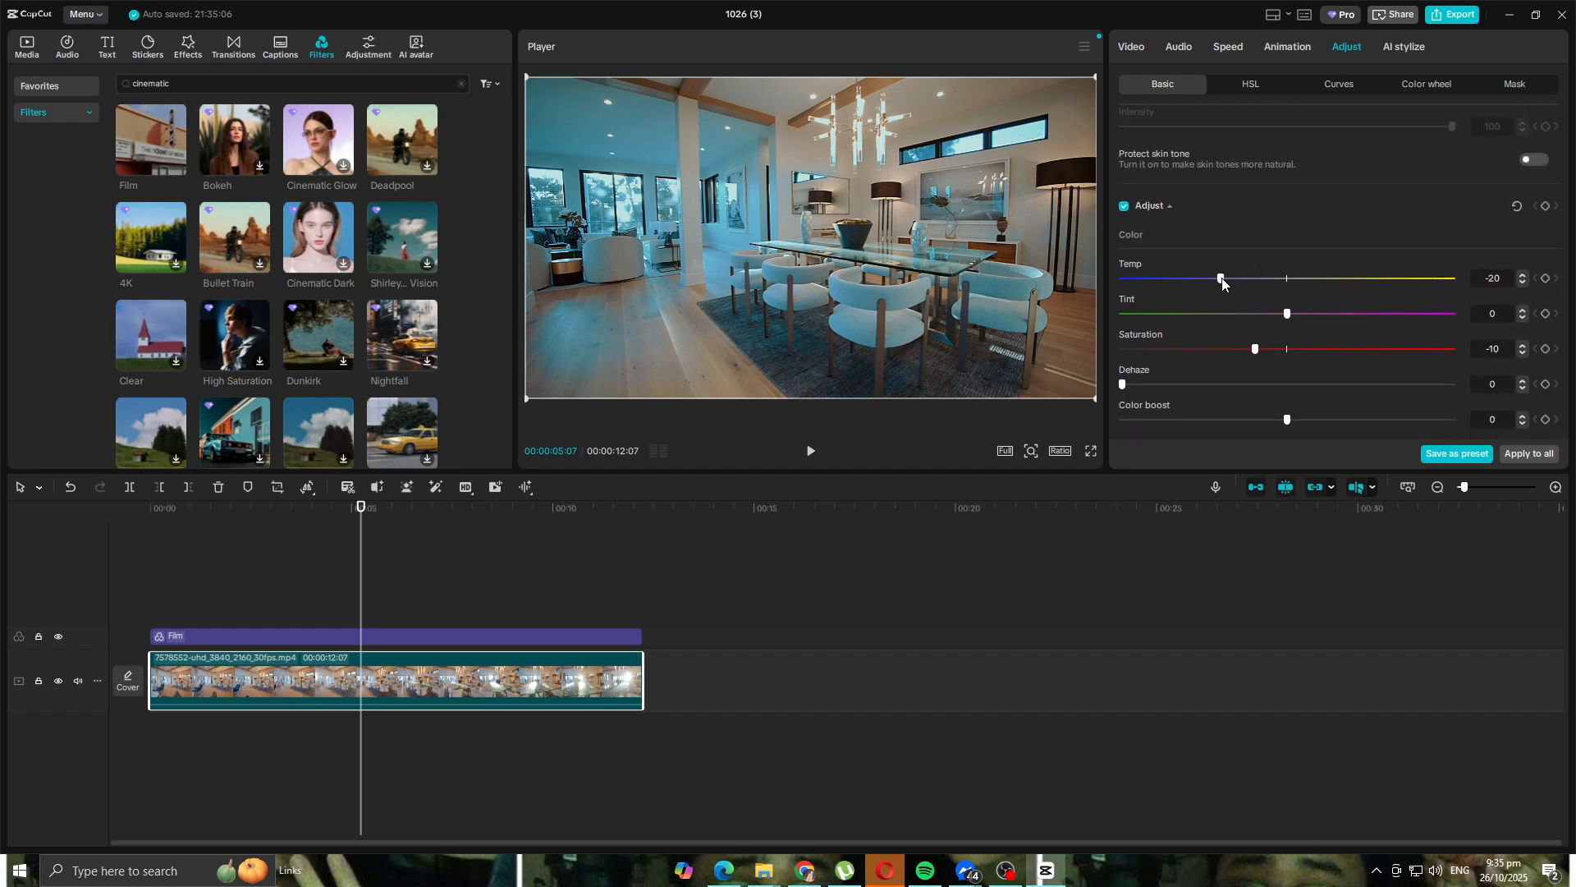
scroll(1264, 271, "down", 3)
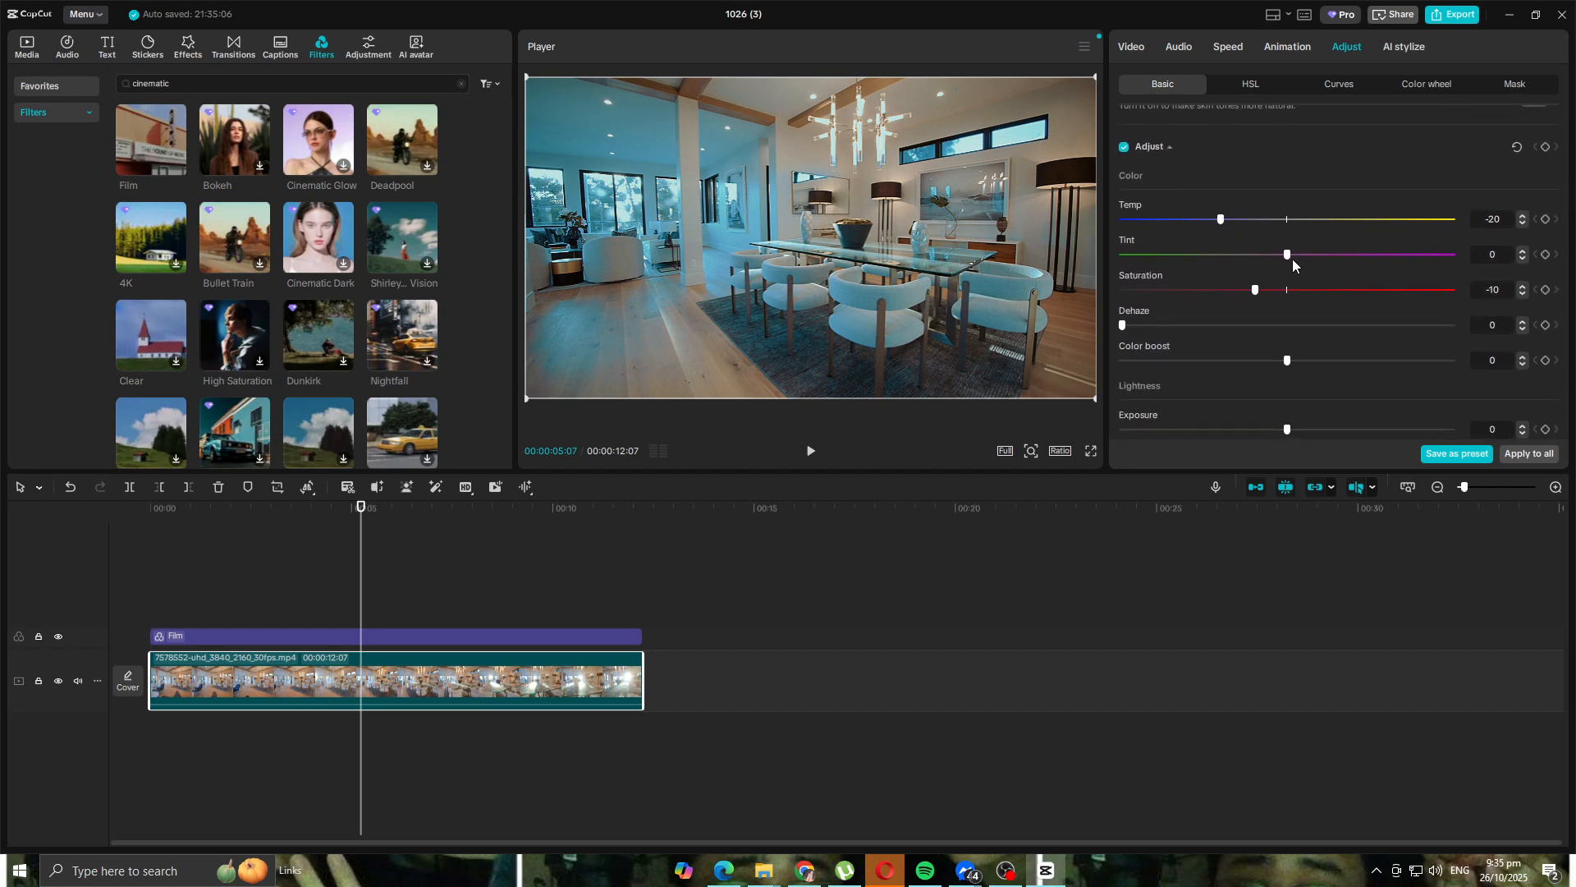
scroll(1293, 263, "up", 4)
scroll(1288, 269, "down", 5)
scroll(1288, 268, "up", 3)
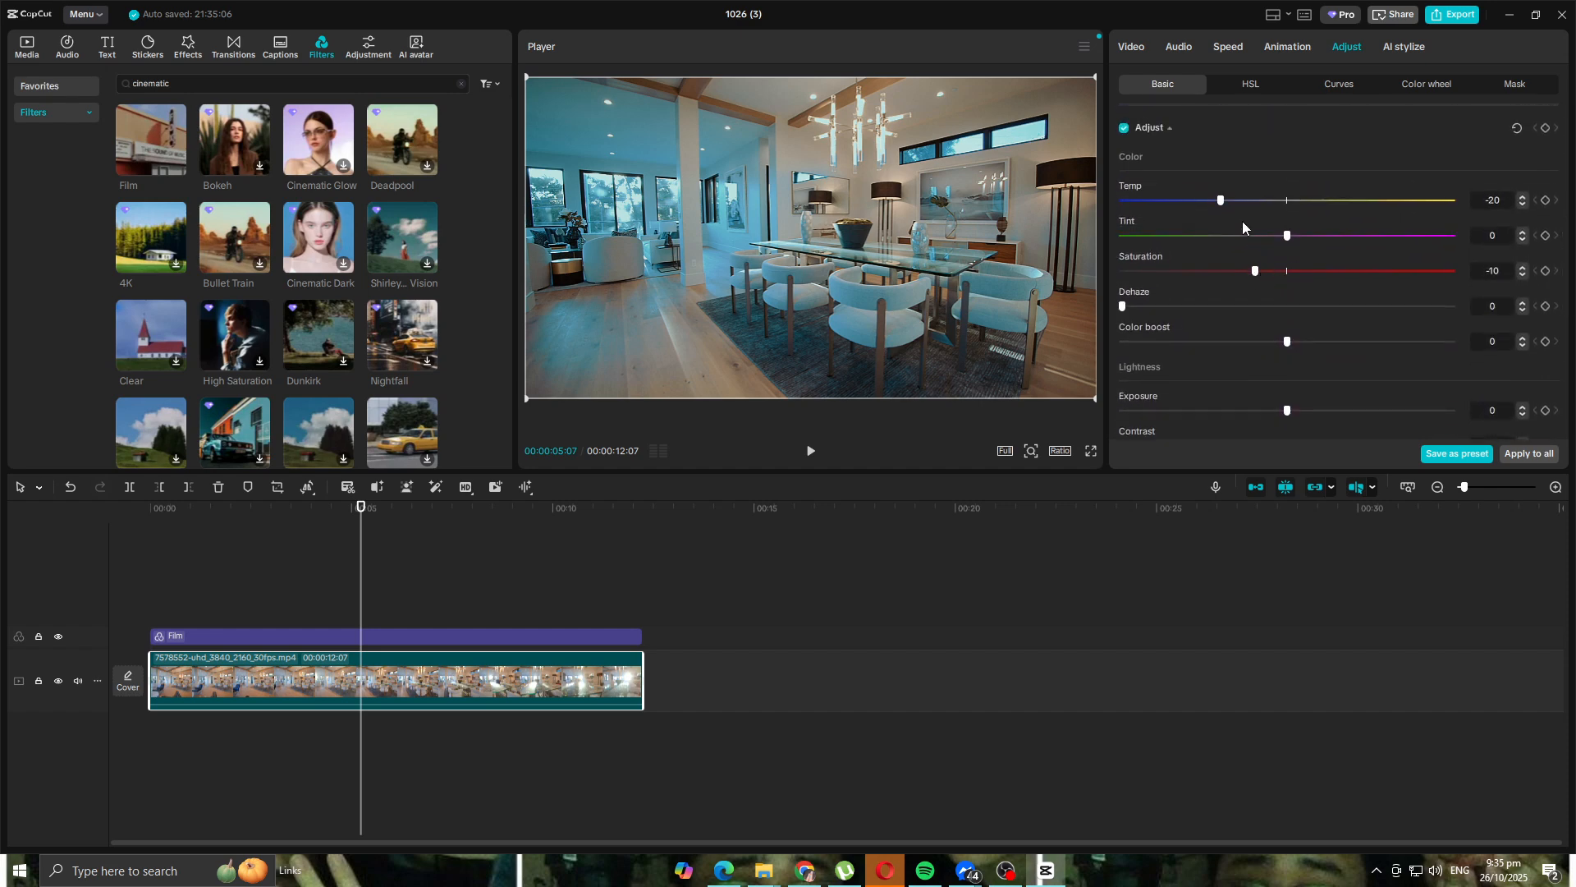
scroll(1234, 325, "down", 7)
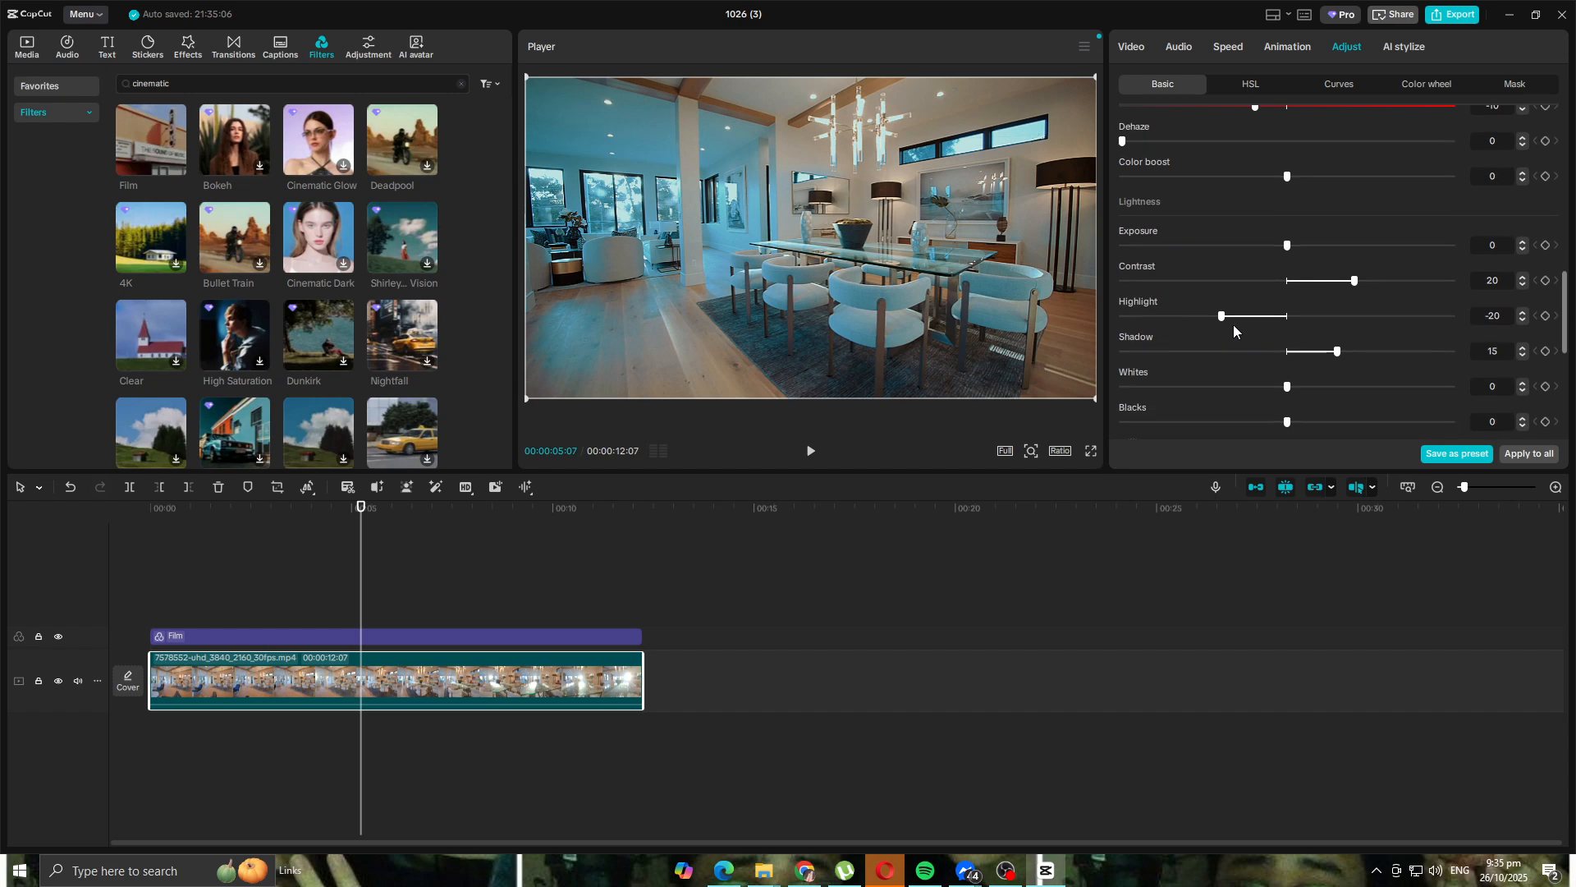
scroll(1241, 303, "up", 7)
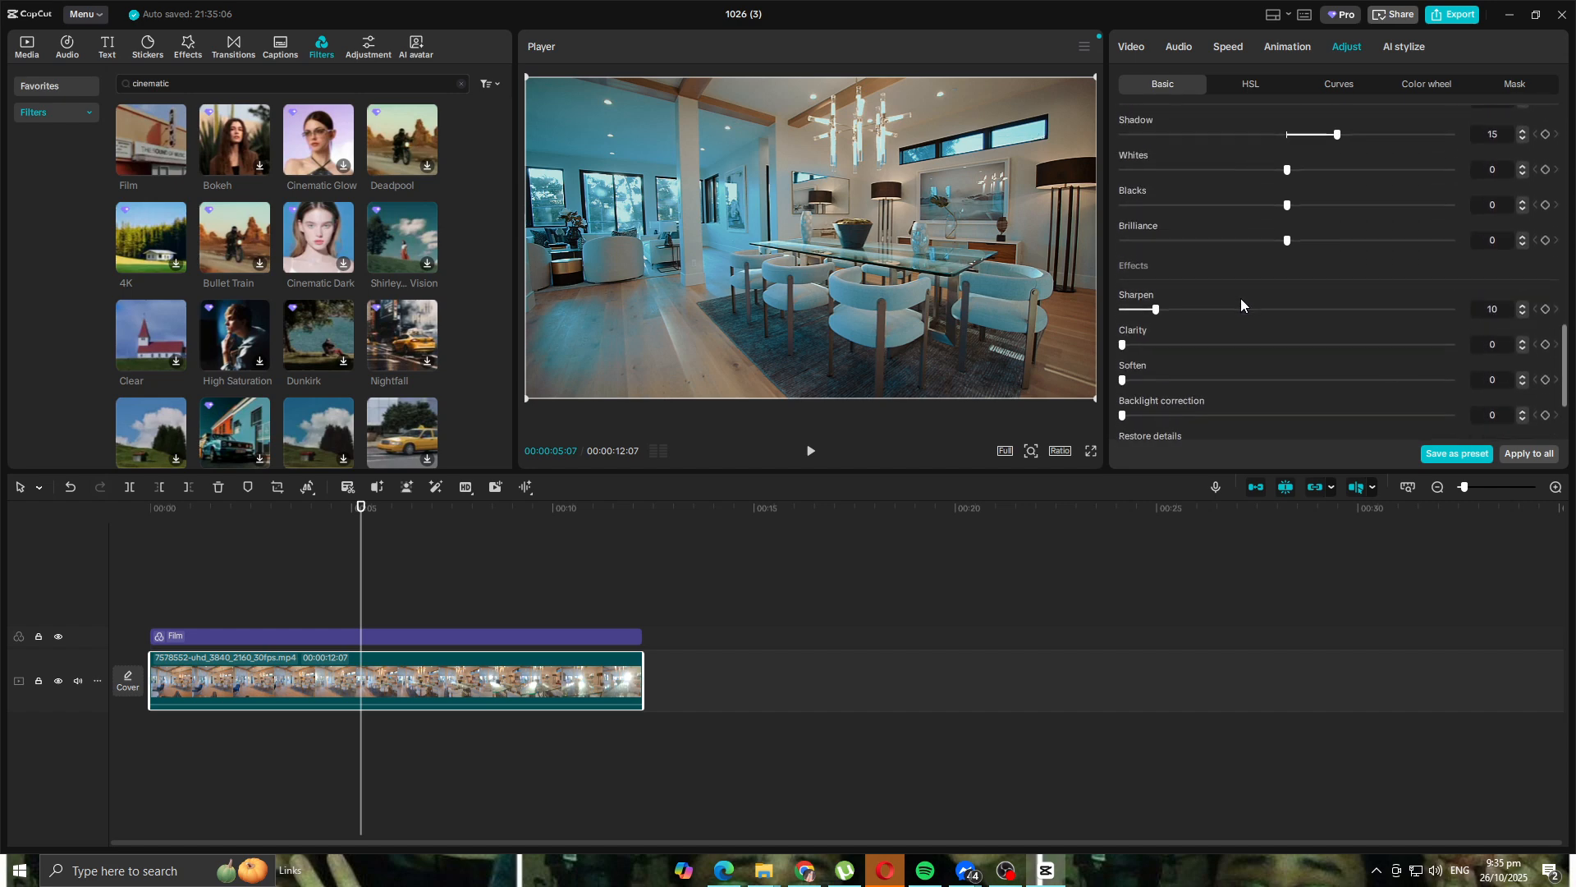
- Raise Temp back to 10 and bring Contrast down from 20 to 10
left_click_drag(1221, 211, 1323, 213)
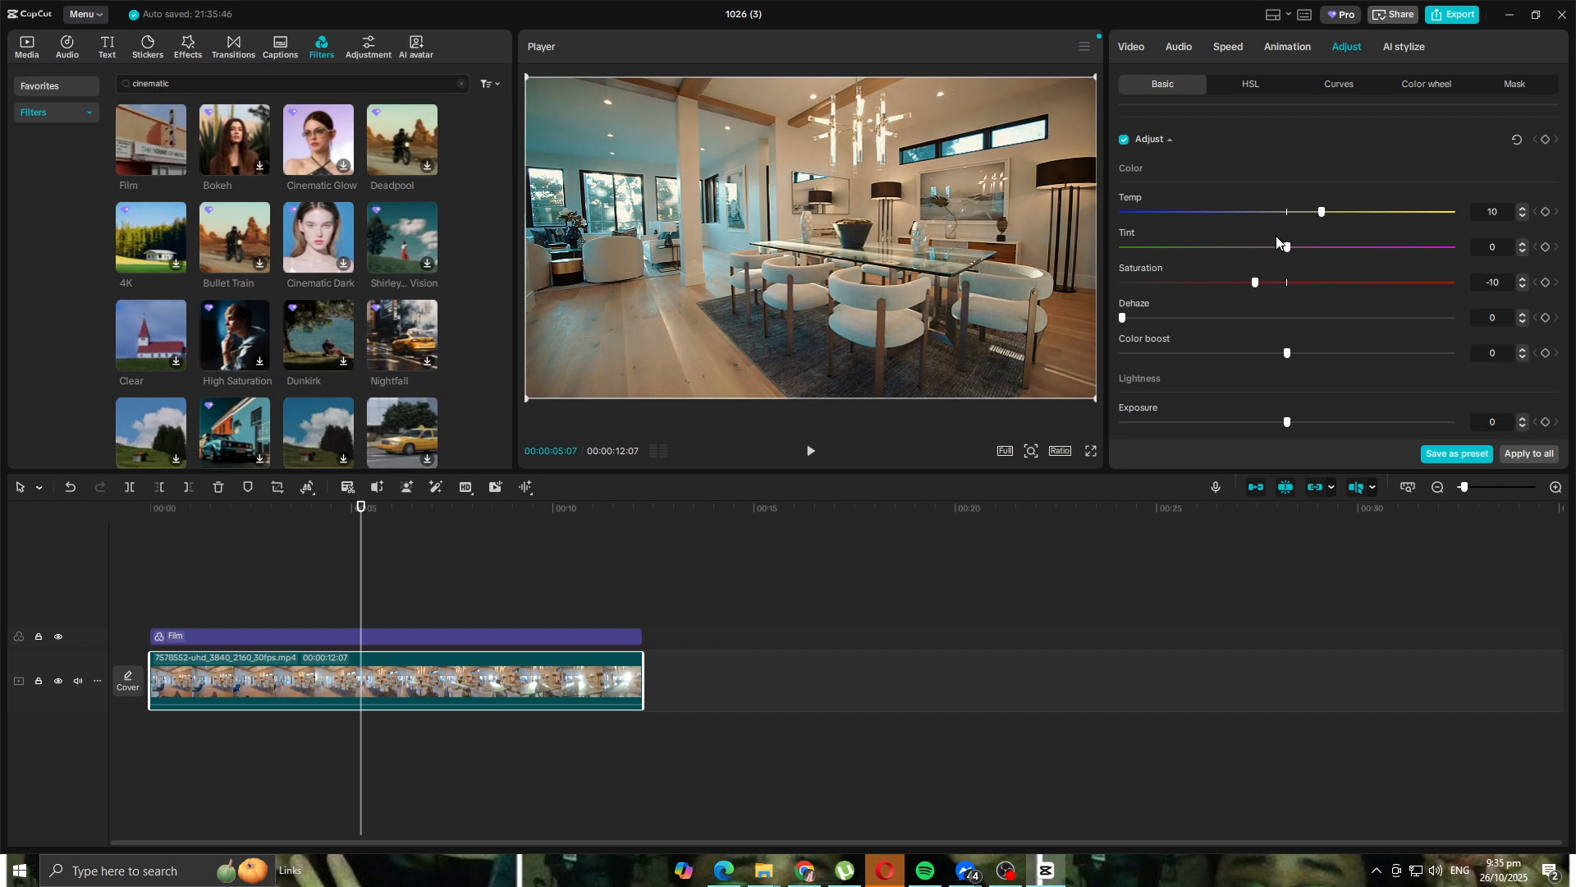
scroll(1274, 239, "down", 2)
scroll(1270, 231, "down", 1)
scroll(1270, 231, "down", 1)
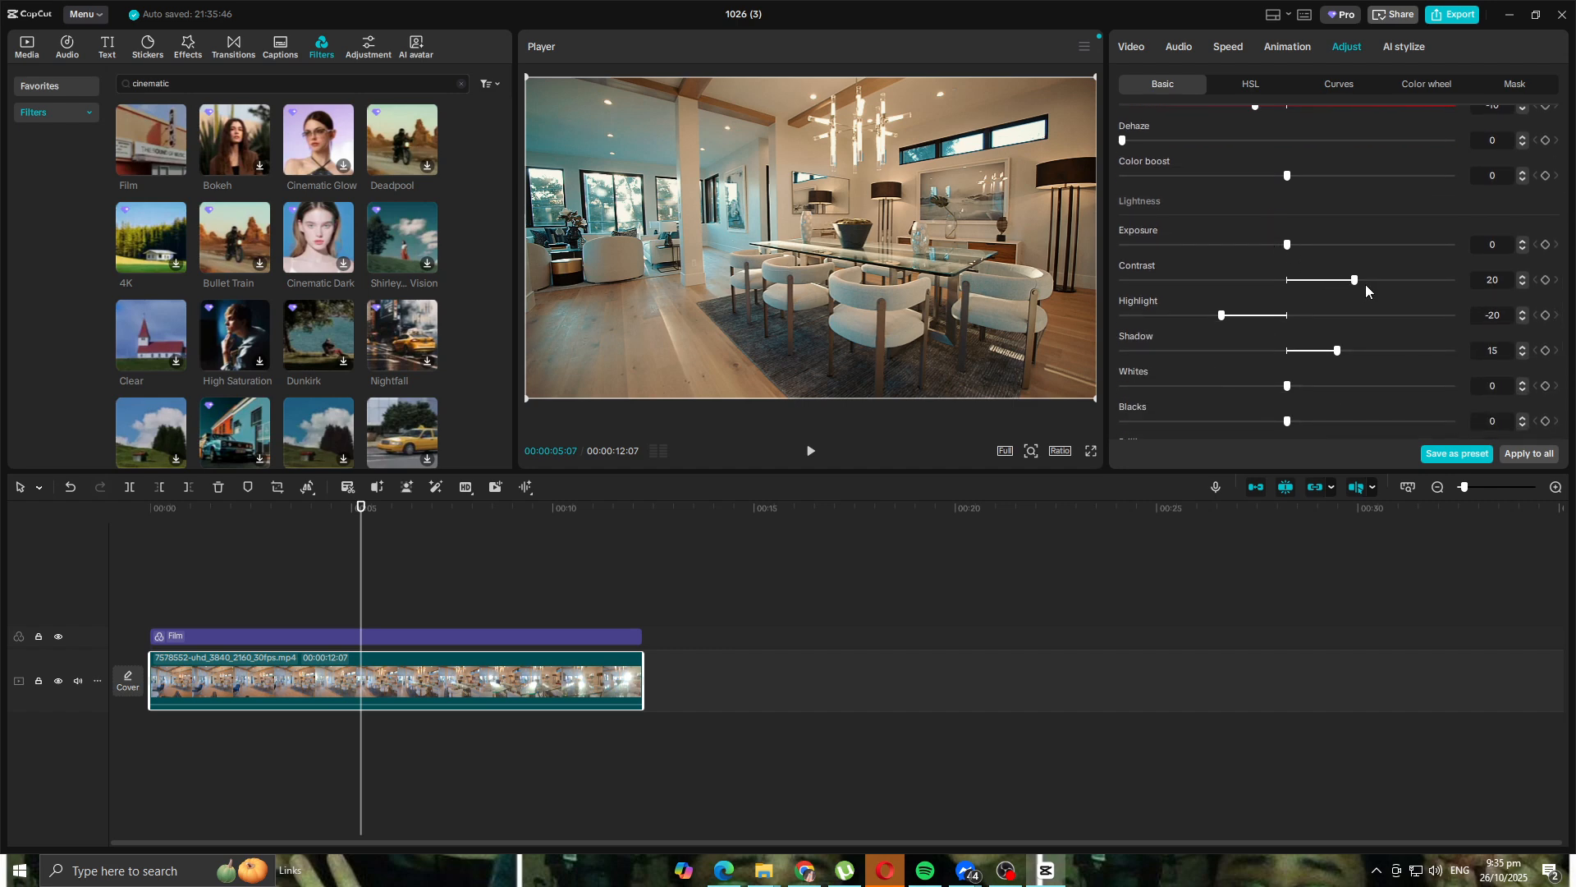
left_click_drag(1355, 284, 1335, 284)
scroll(1318, 319, "up", 2)
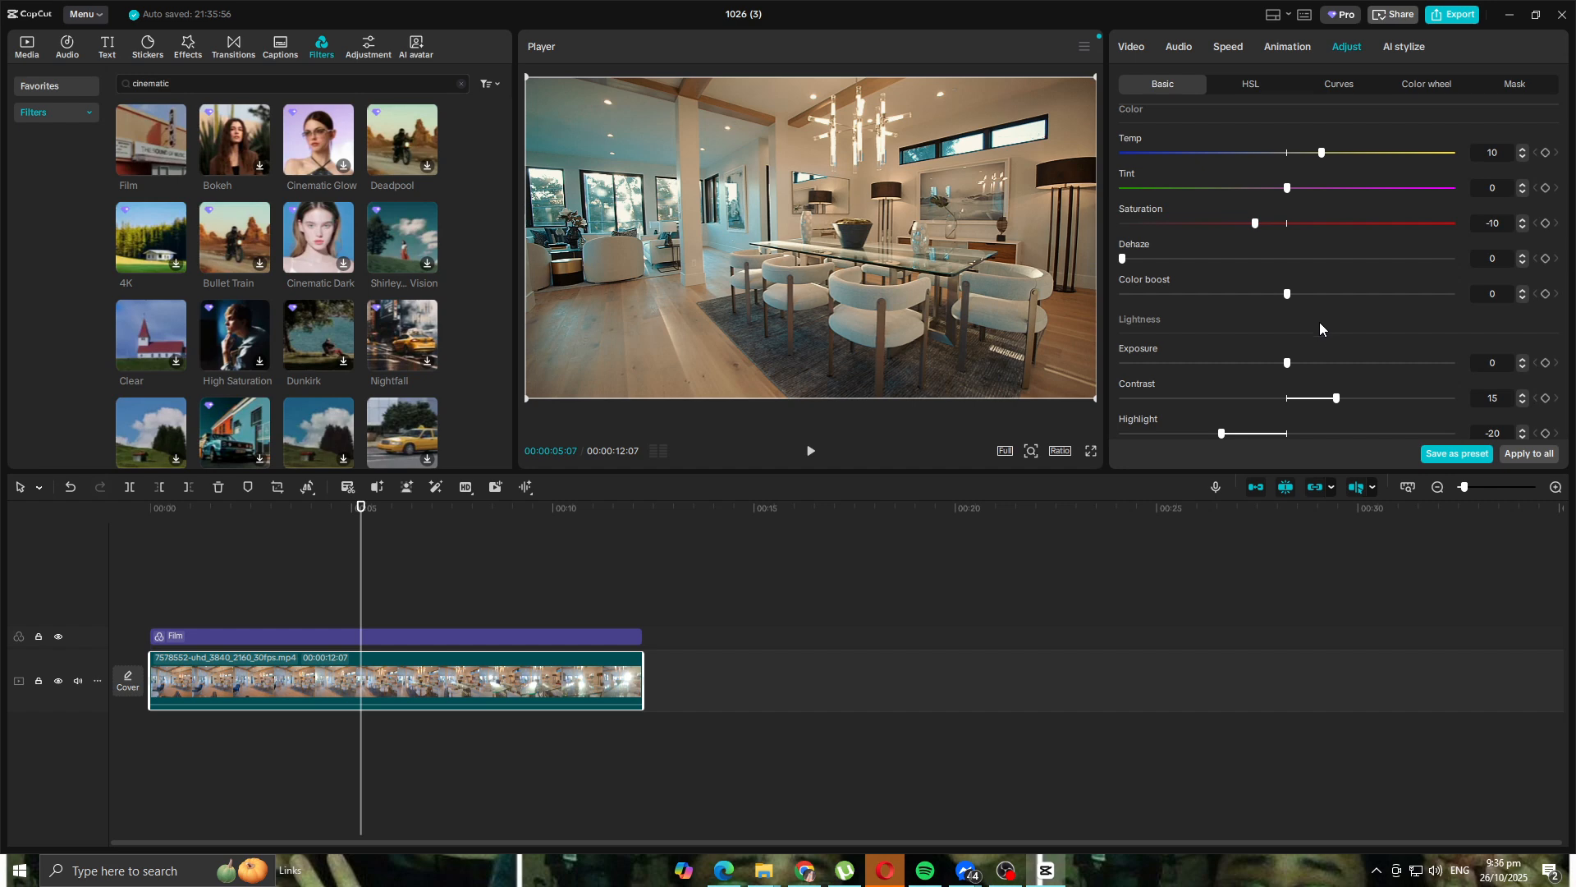
scroll(1318, 328, "down", 2)
left_click_drag(1336, 283, 1320, 294)
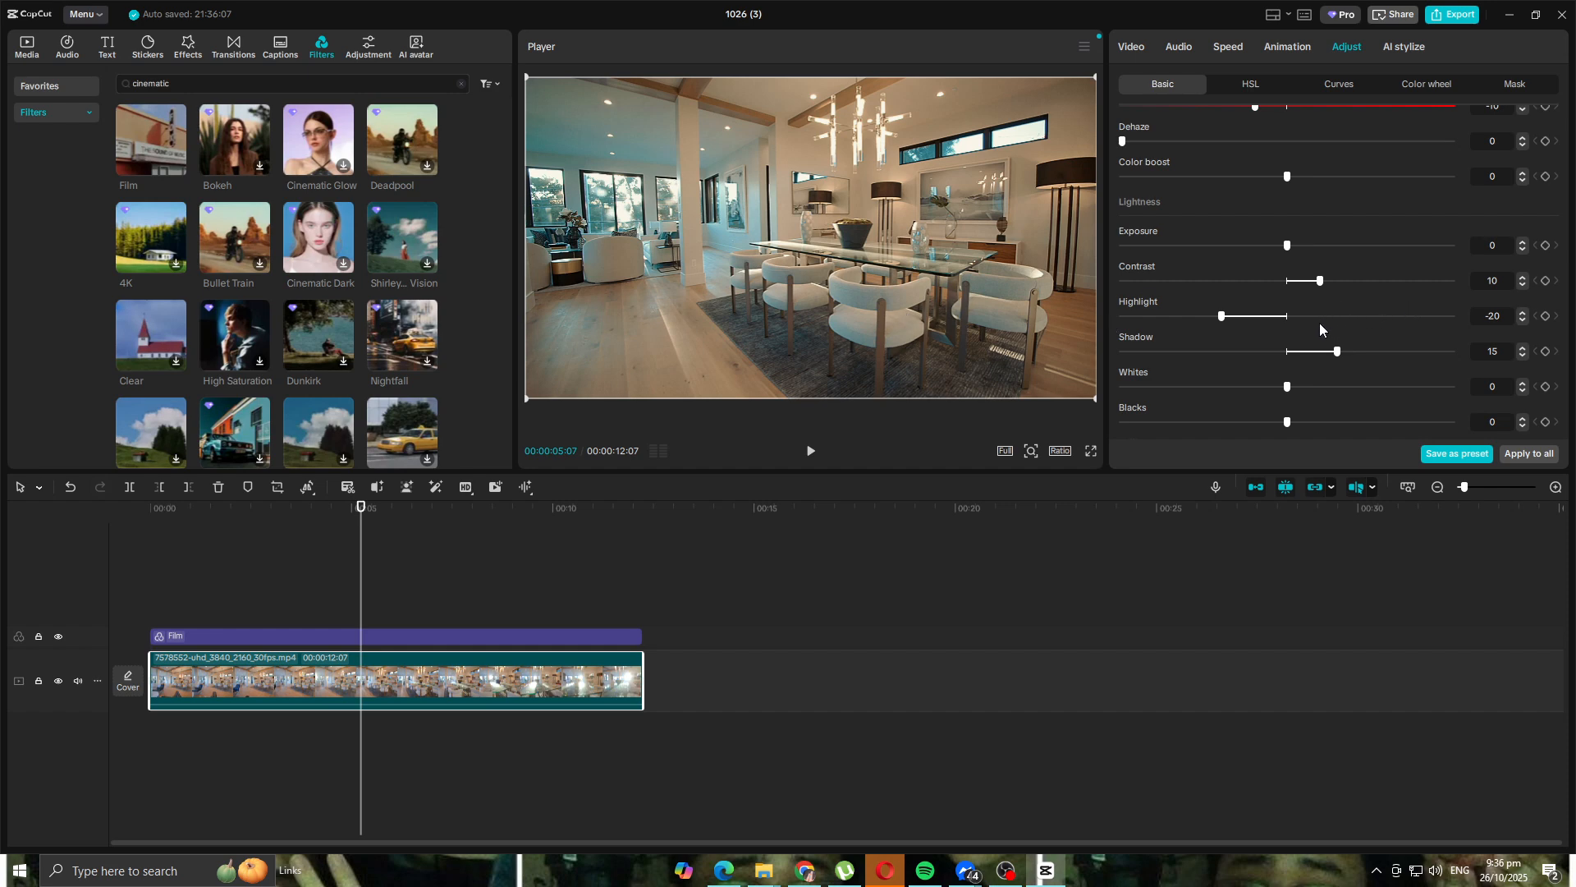
- Nudge Saturation, set Tint to 10, then replay the clip from the start to review
scroll(1319, 328, "up", 5)
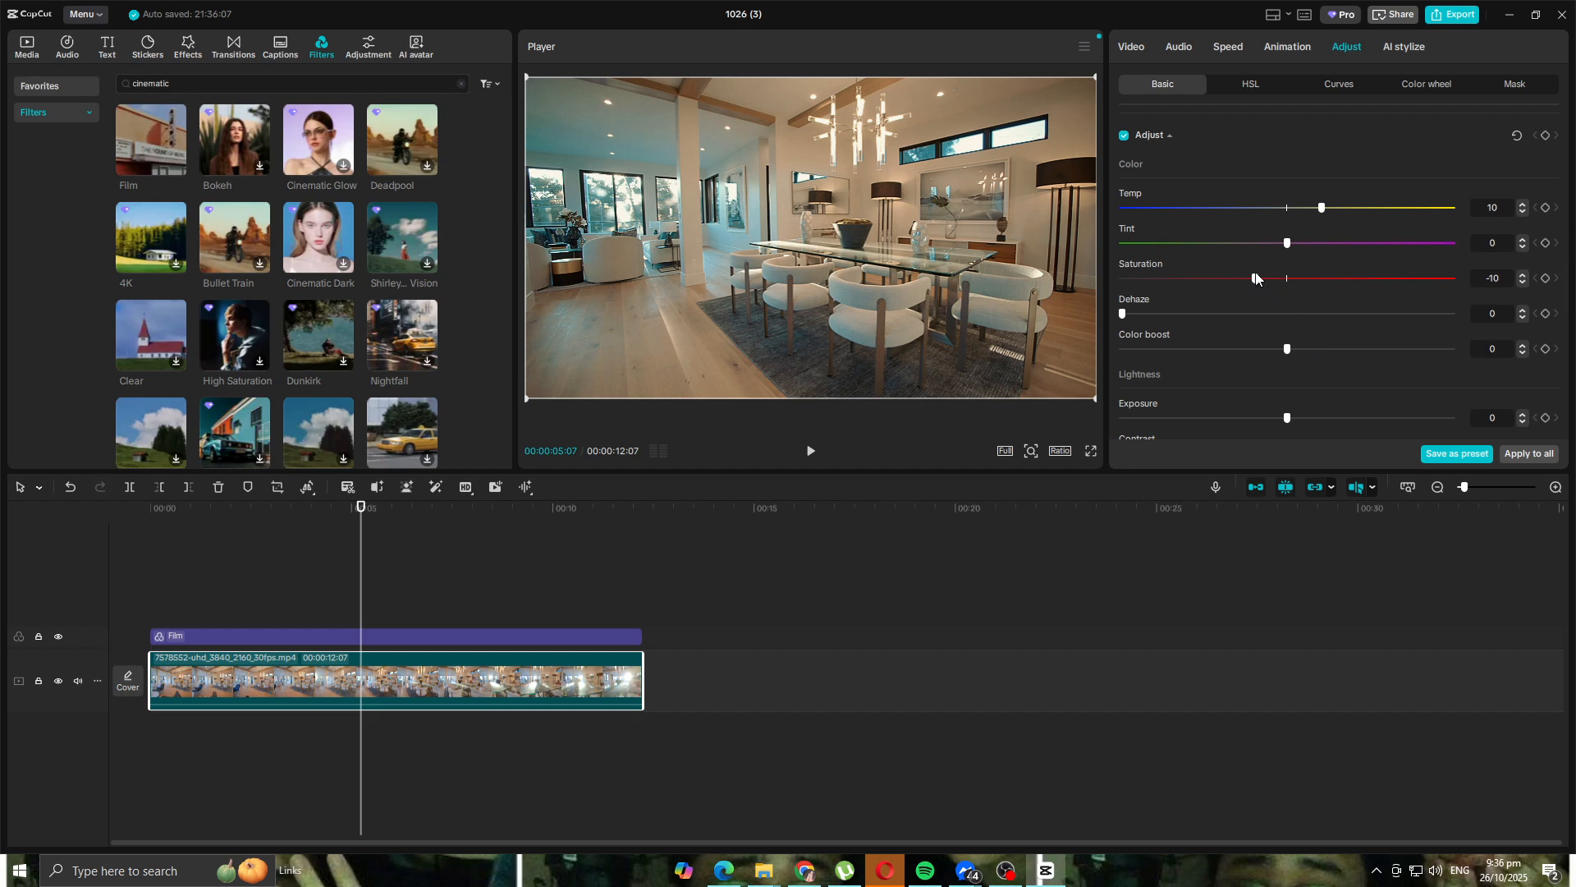
mouse_move(1256, 279)
left_mouse_down()
mouse_move(1210, 279)
mouse_move(1254, 283)
left_mouse_up()
left_click_drag(1287, 243, 1317, 245)
left_click_drag(361, 509, 148, 515)
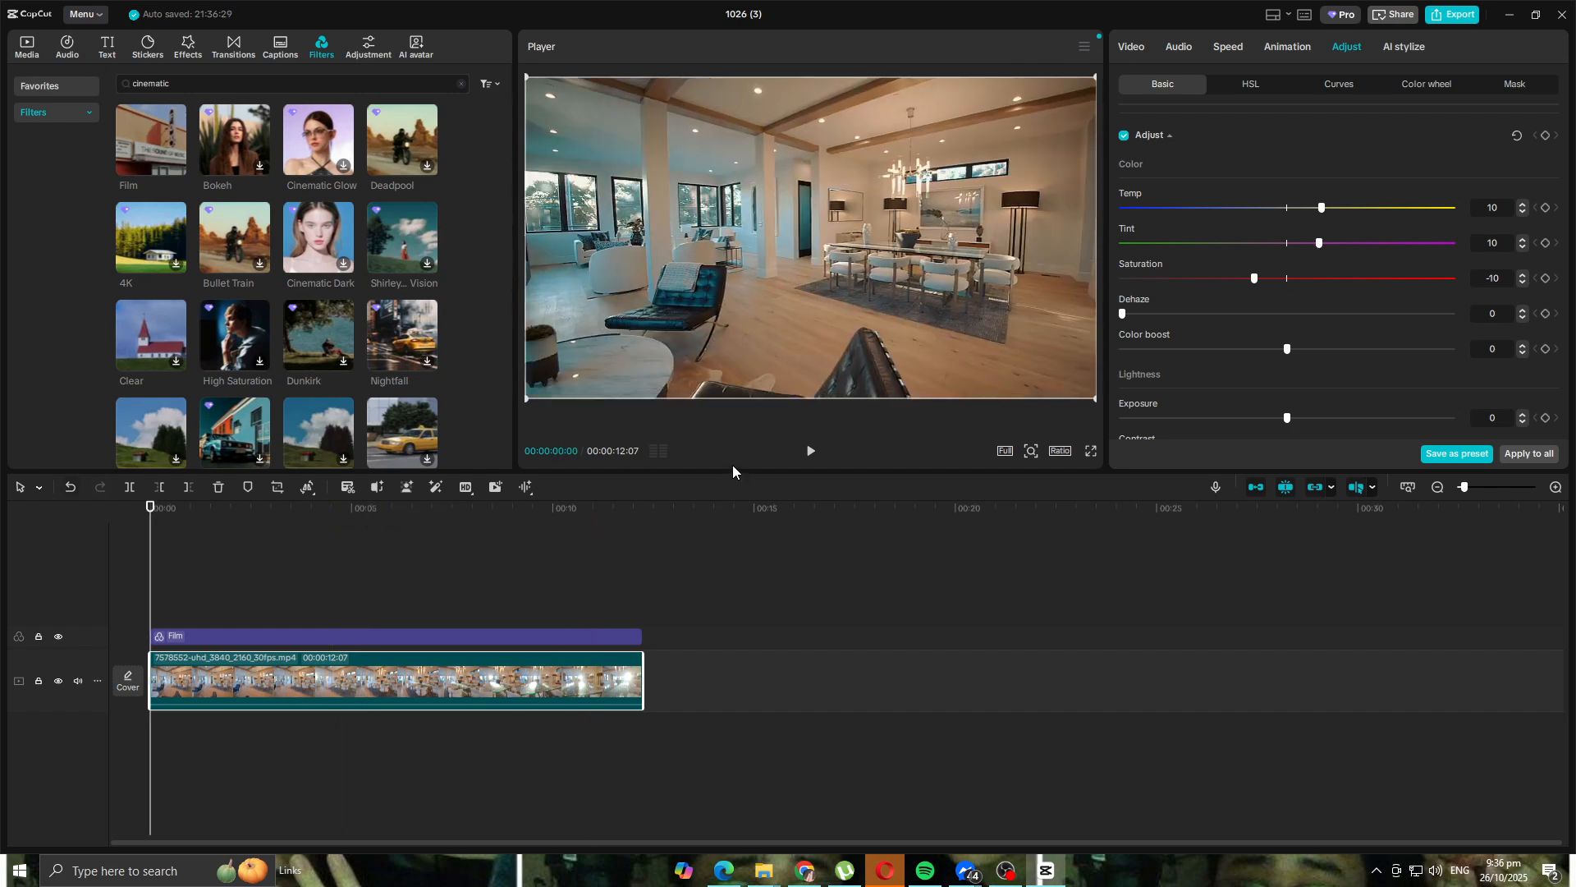
left_click(810, 451)
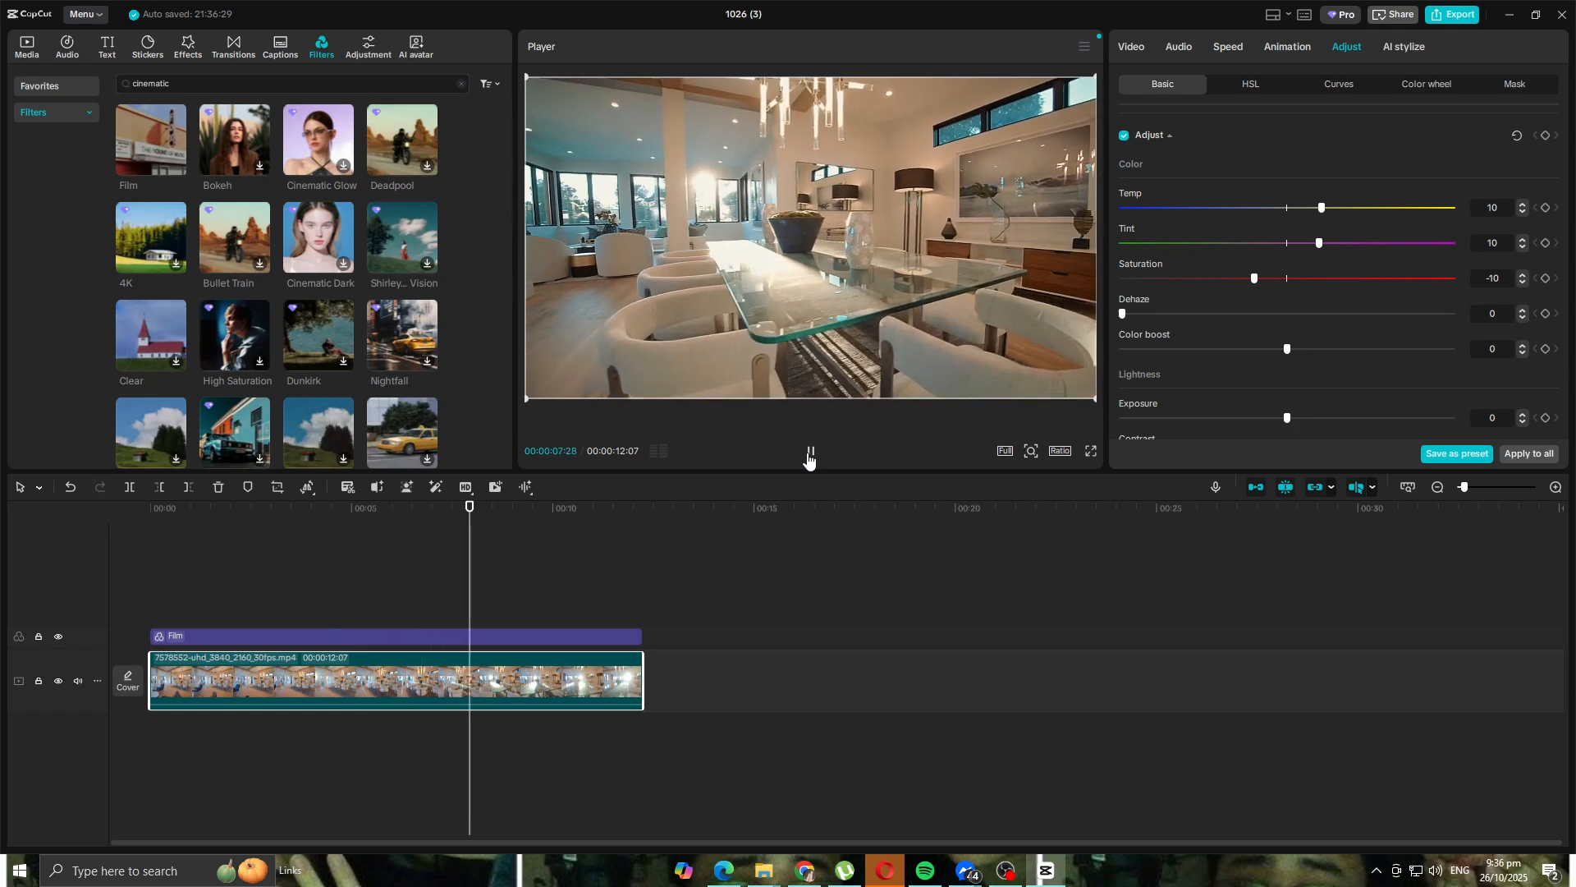
left_click(810, 454)
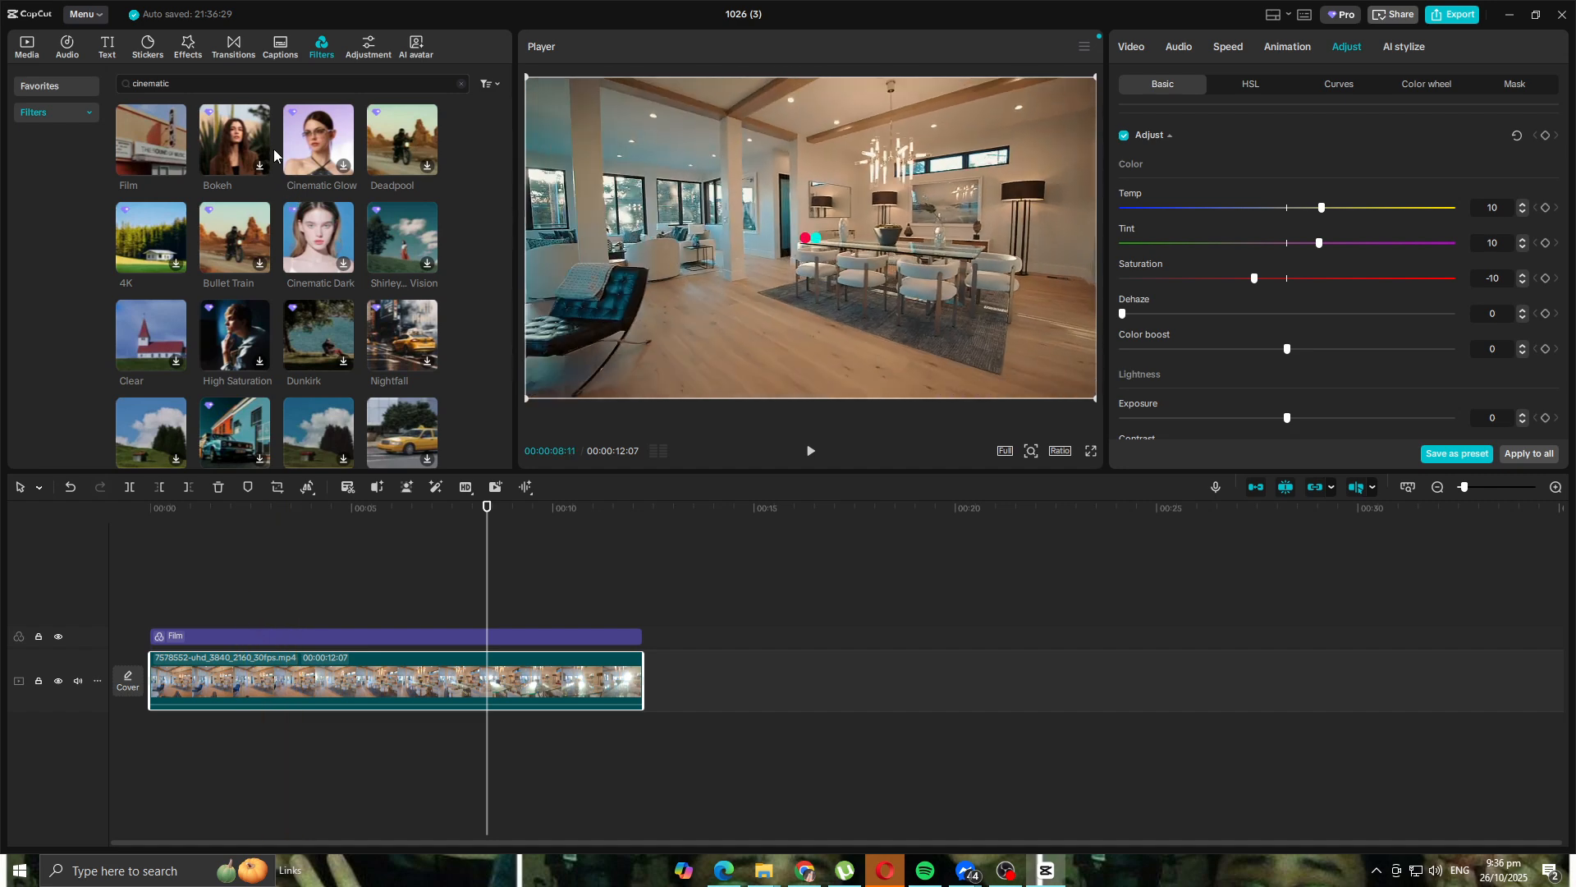
- Search filters for 'faded film', add a second Film filter layer, then delete it
left_click(279, 84)
type("faded")
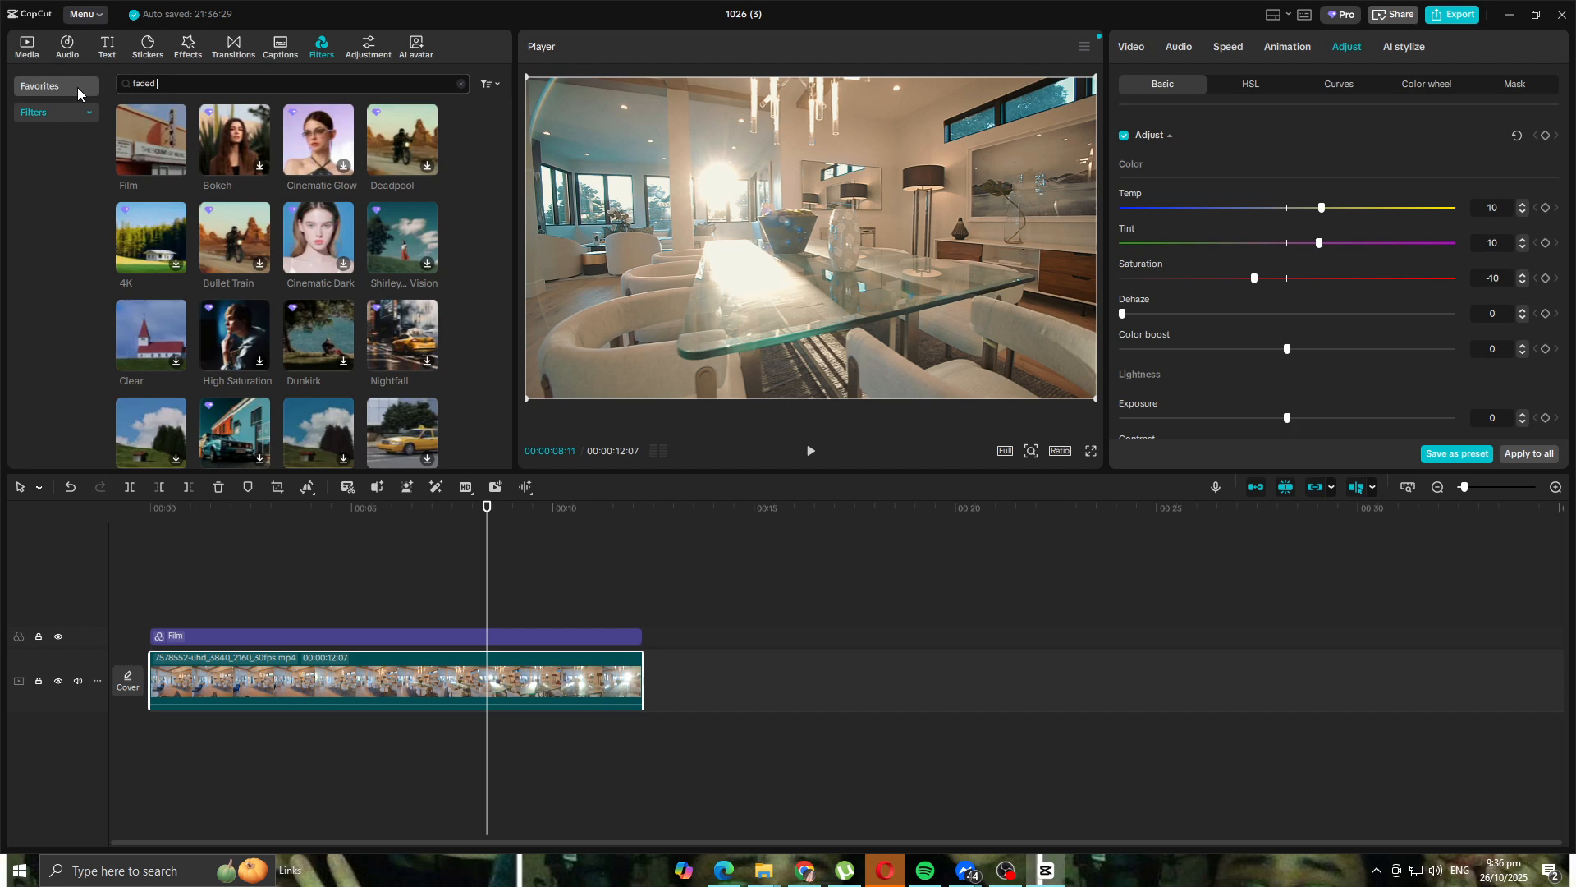
type("ilm")
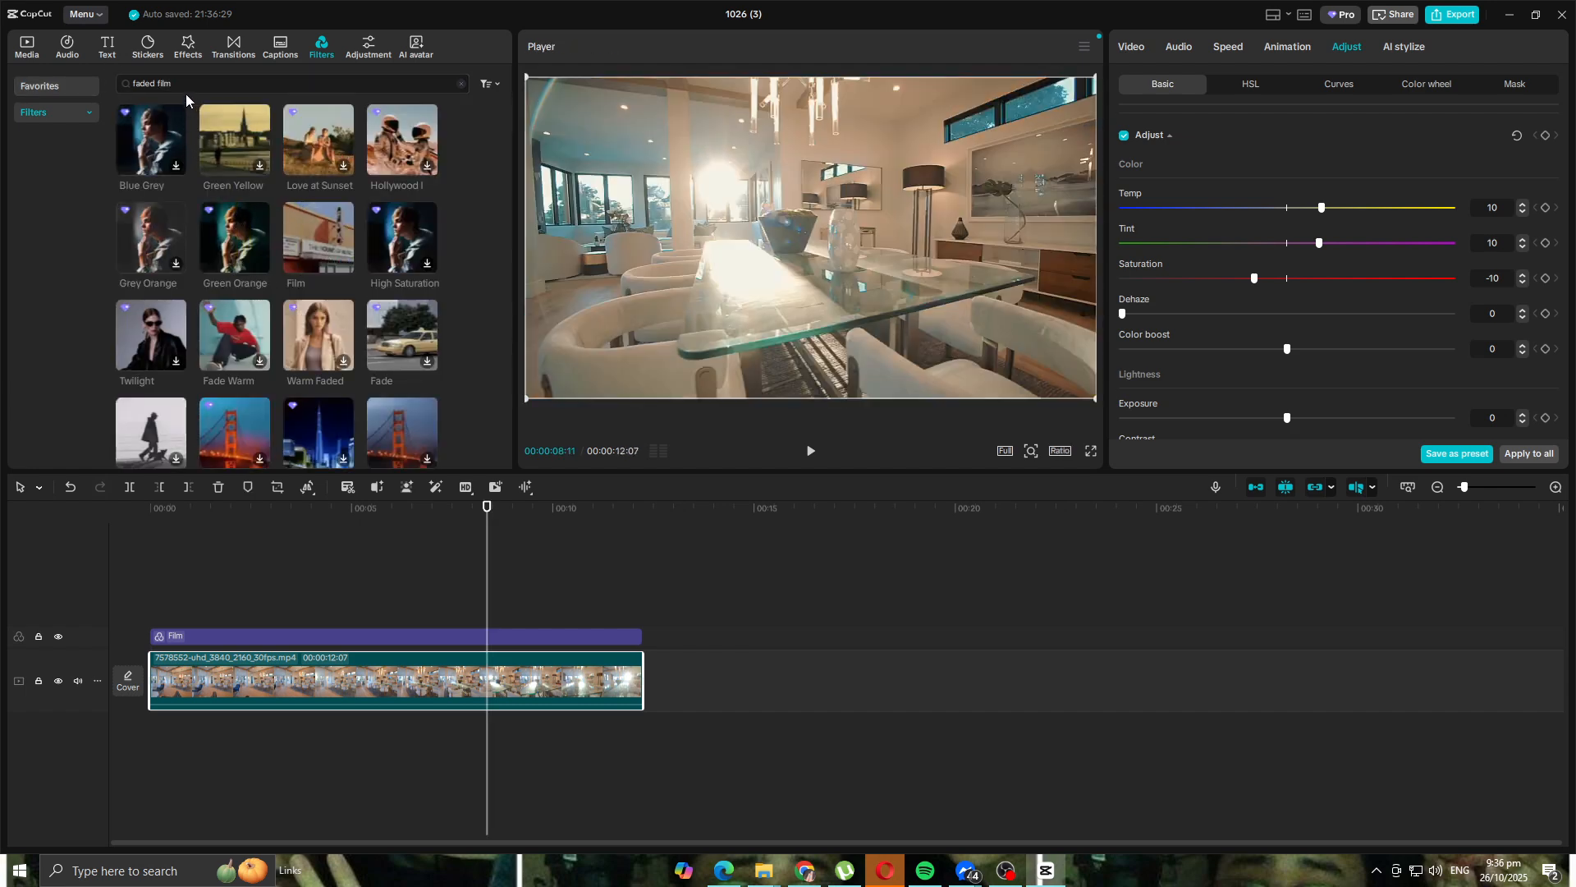
left_click_drag(318, 239, 149, 613)
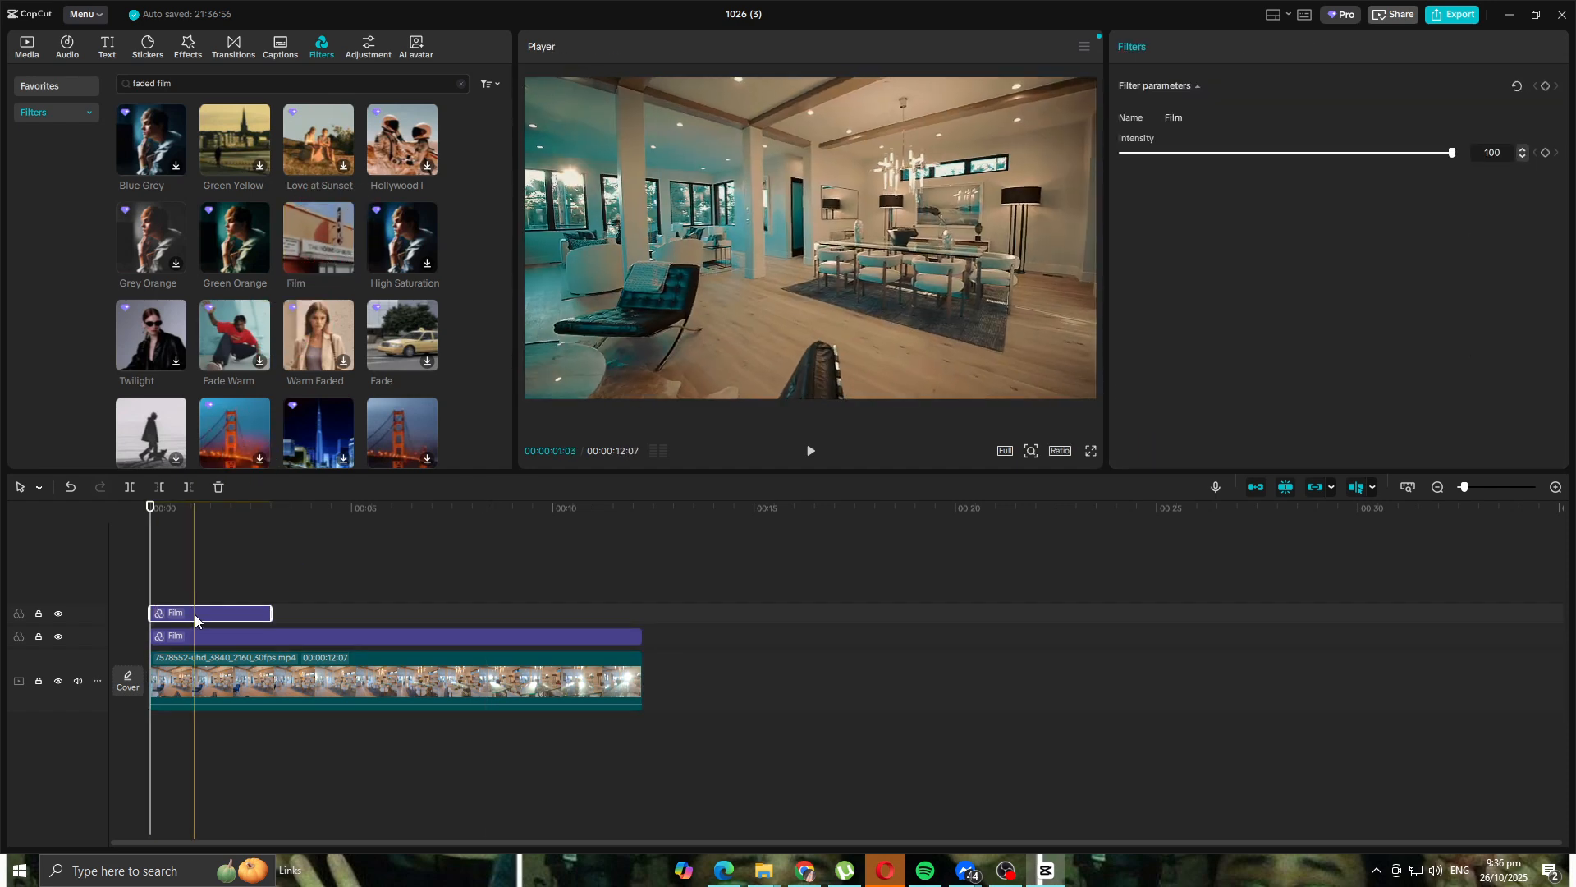
key("Delete")
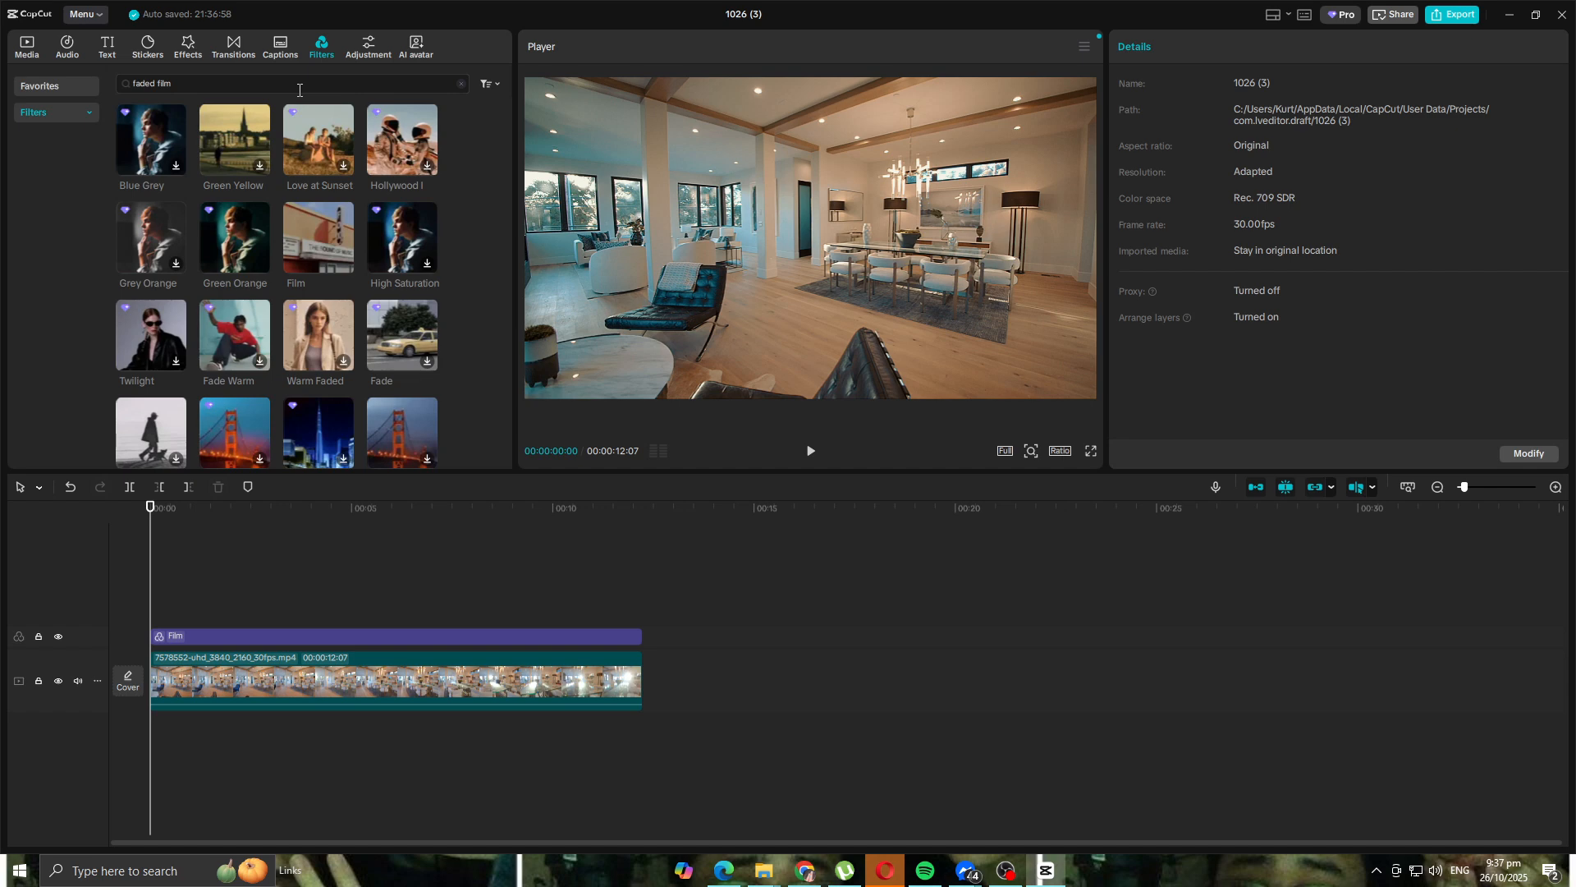
left_click(292, 637)
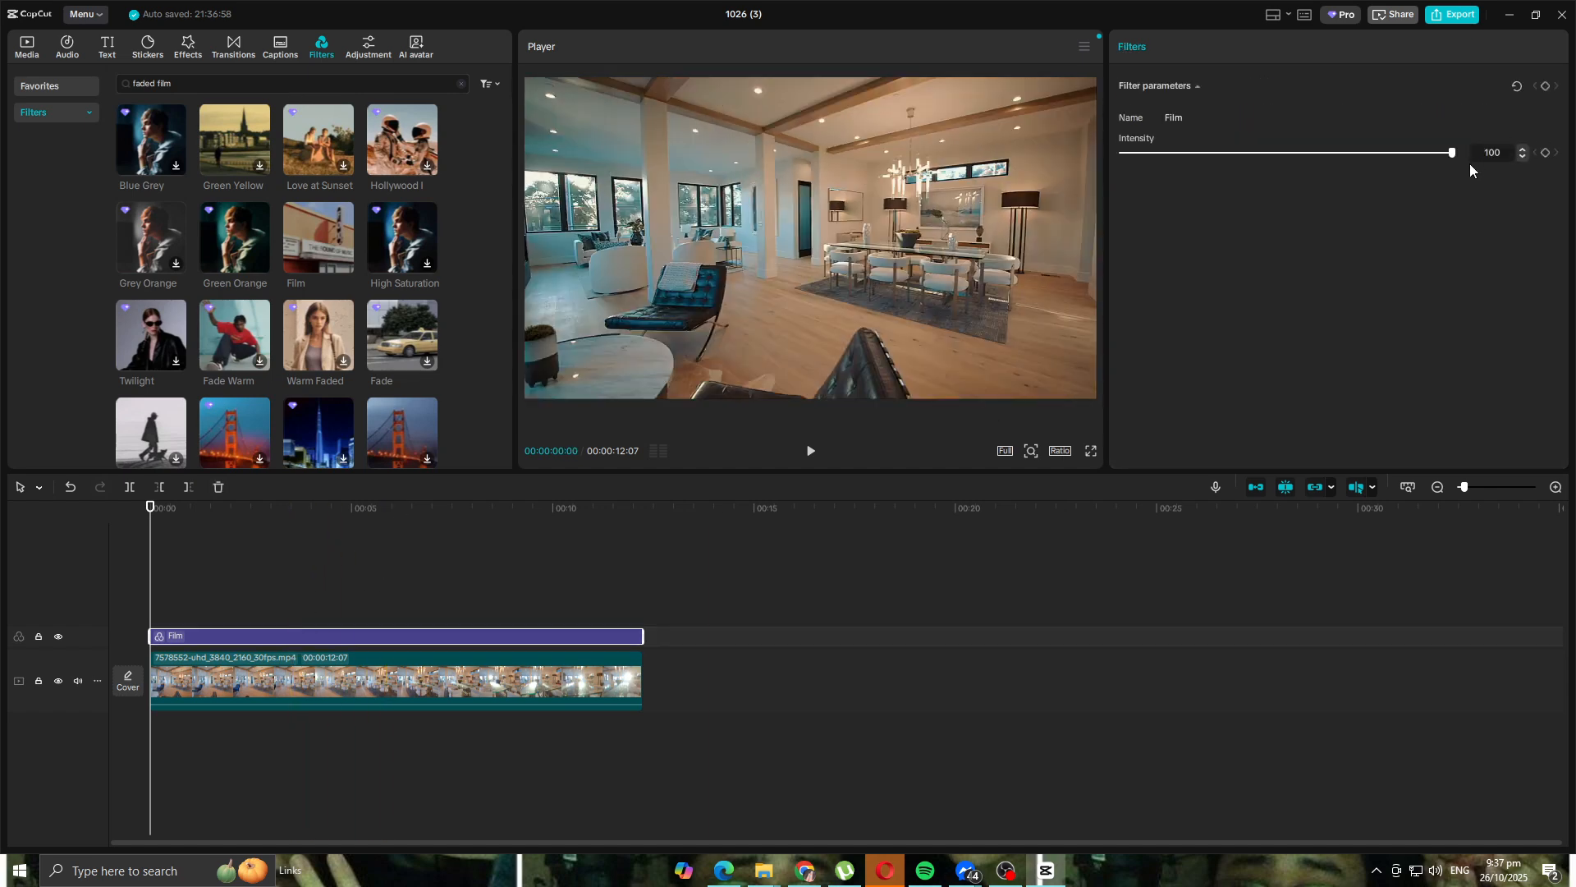
left_click_drag(1451, 157, 1425, 161)
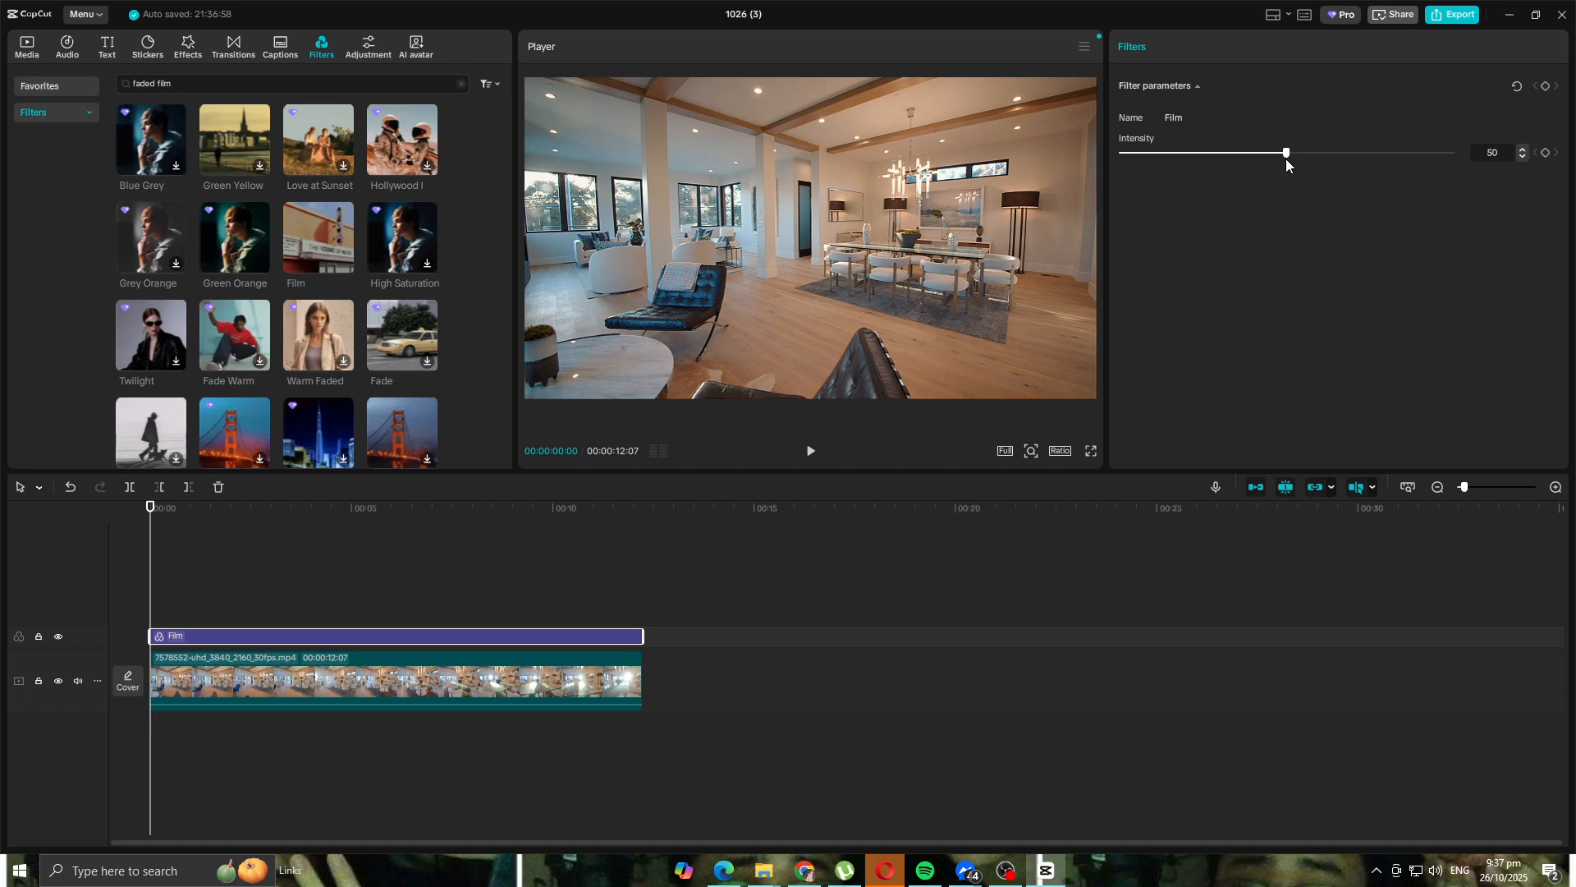
left_click(811, 452)
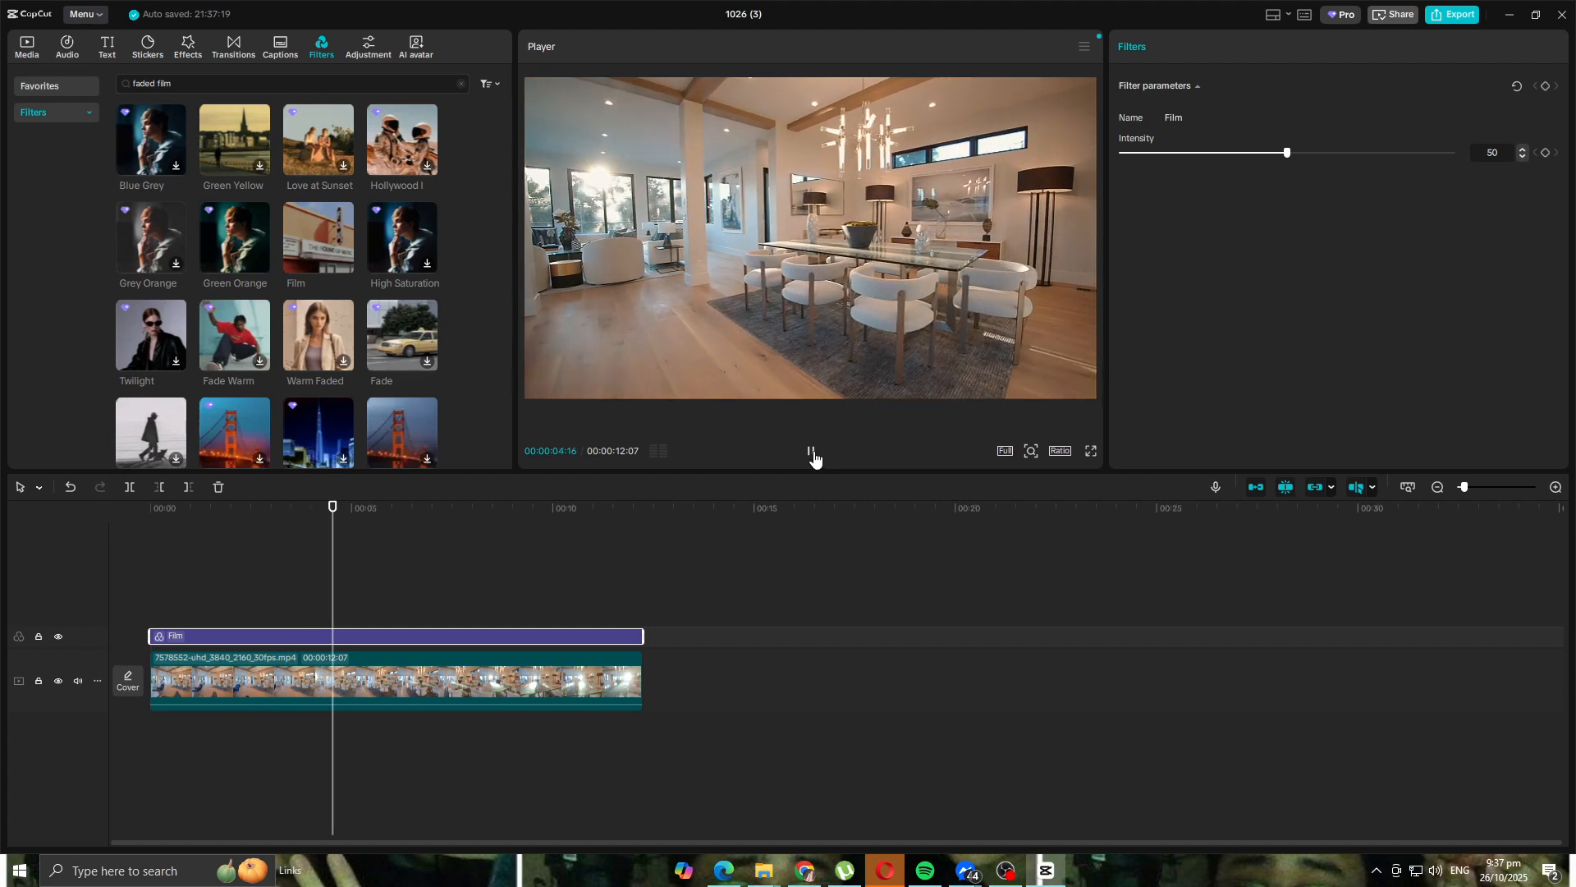
left_click(812, 454)
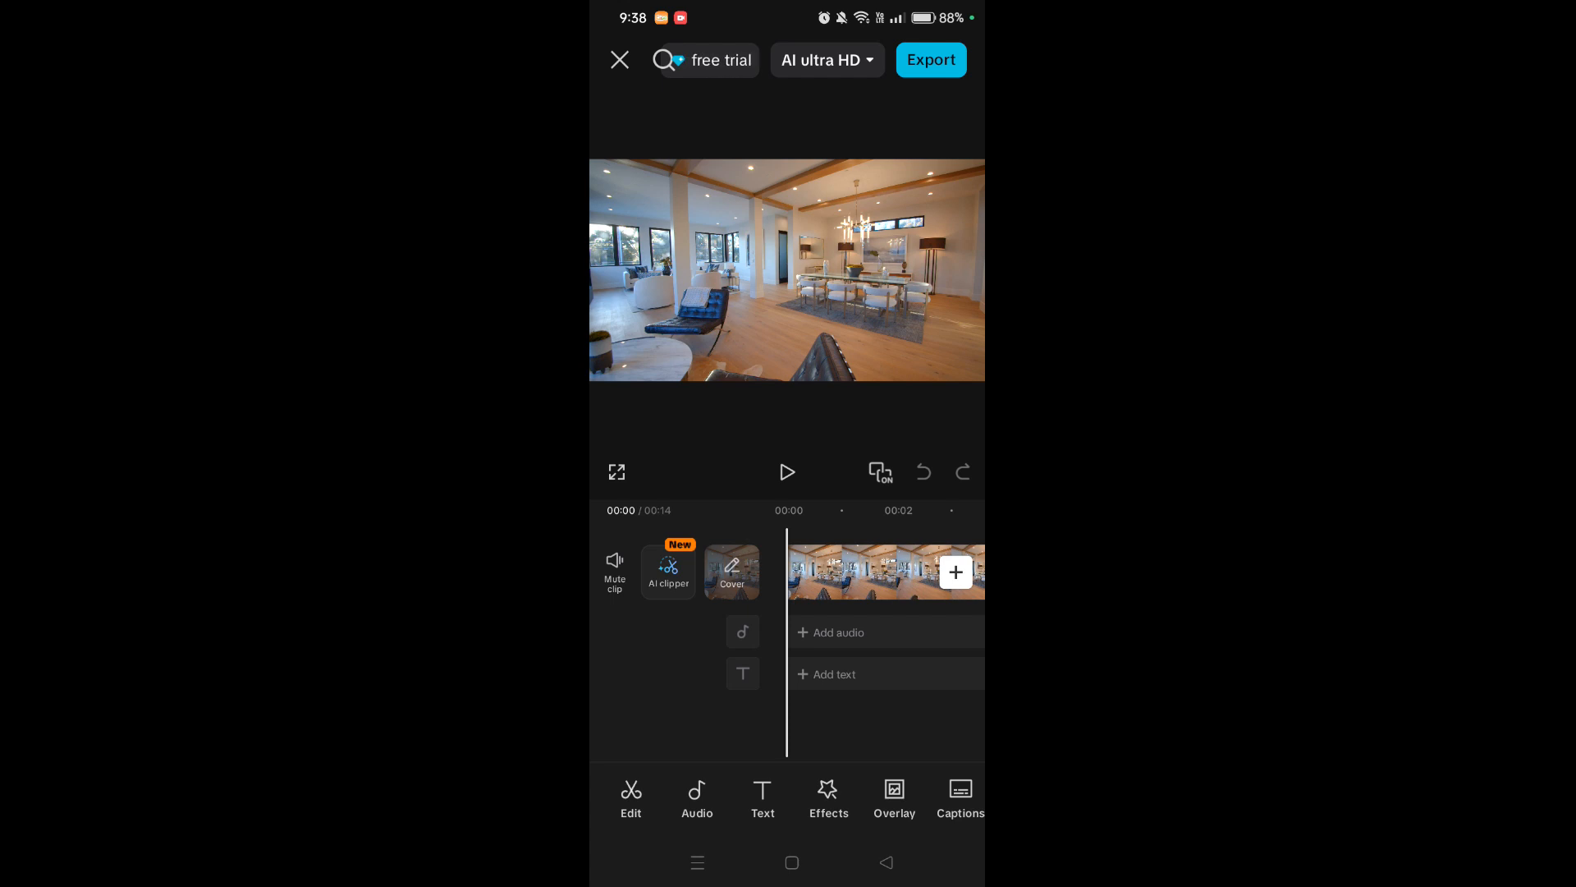
- Select the interior clip on the mobile CapCut timeline
left_click_drag(647, 665, 591, 662)
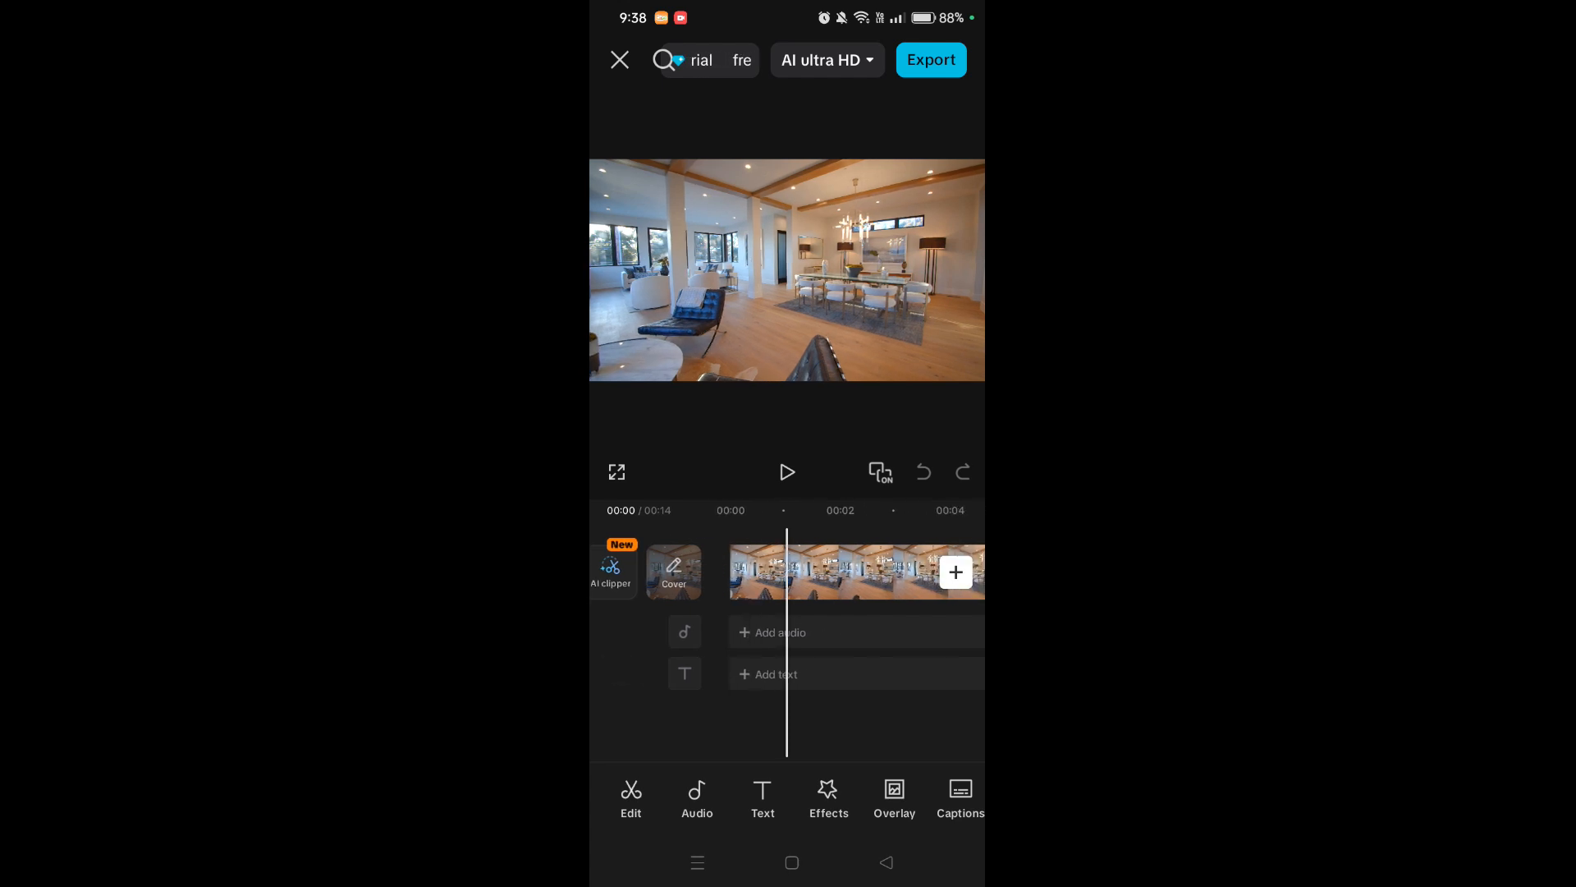
left_click_drag(722, 633, 657, 622)
left_click(715, 566)
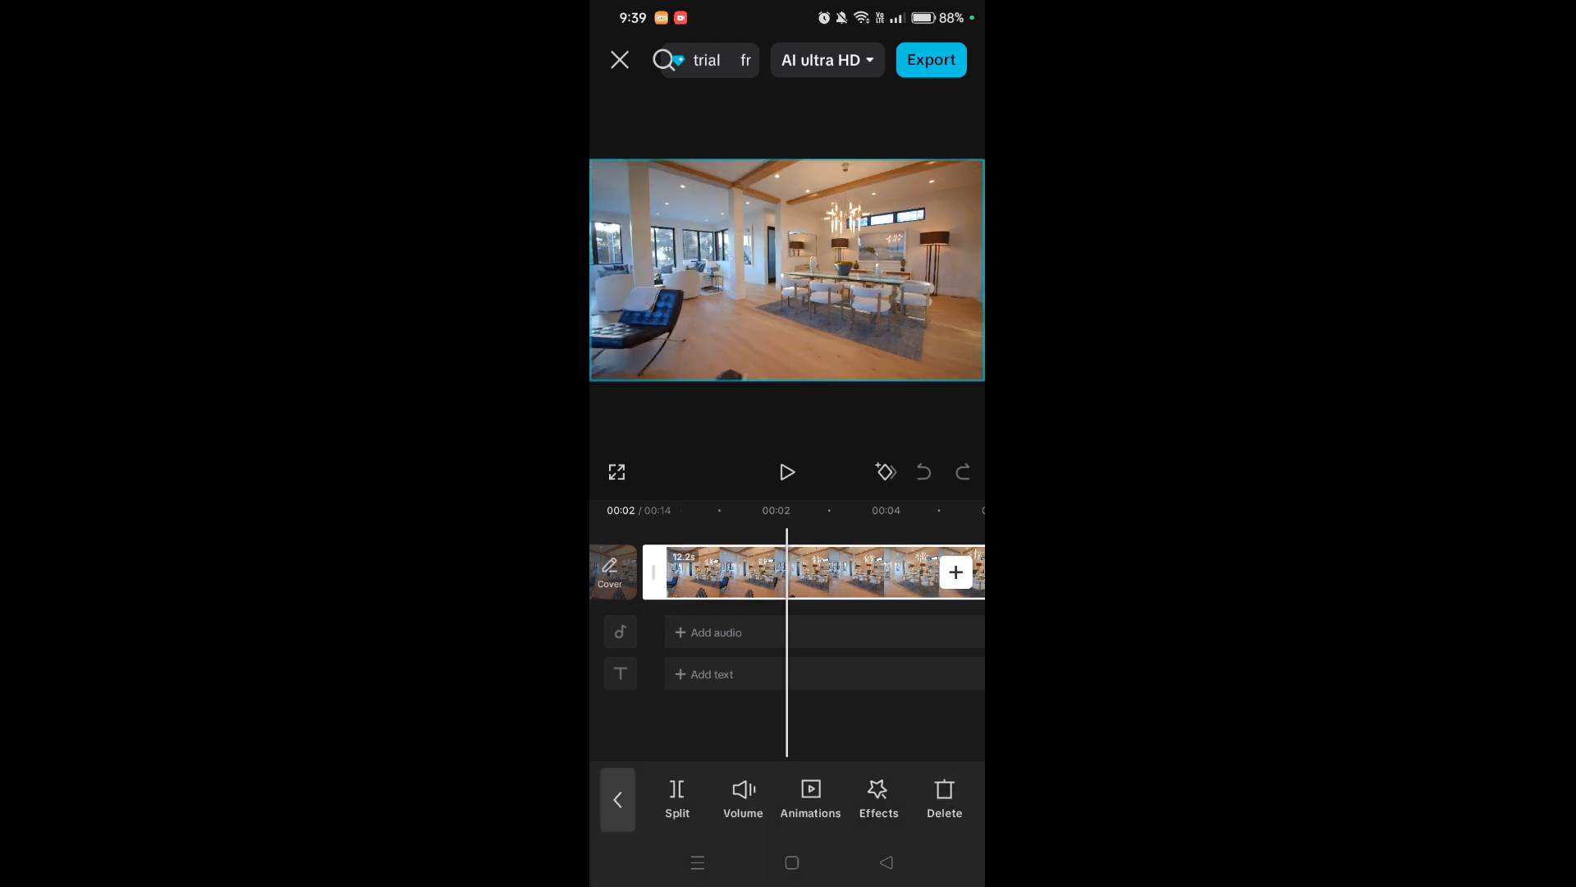
left_click(618, 800)
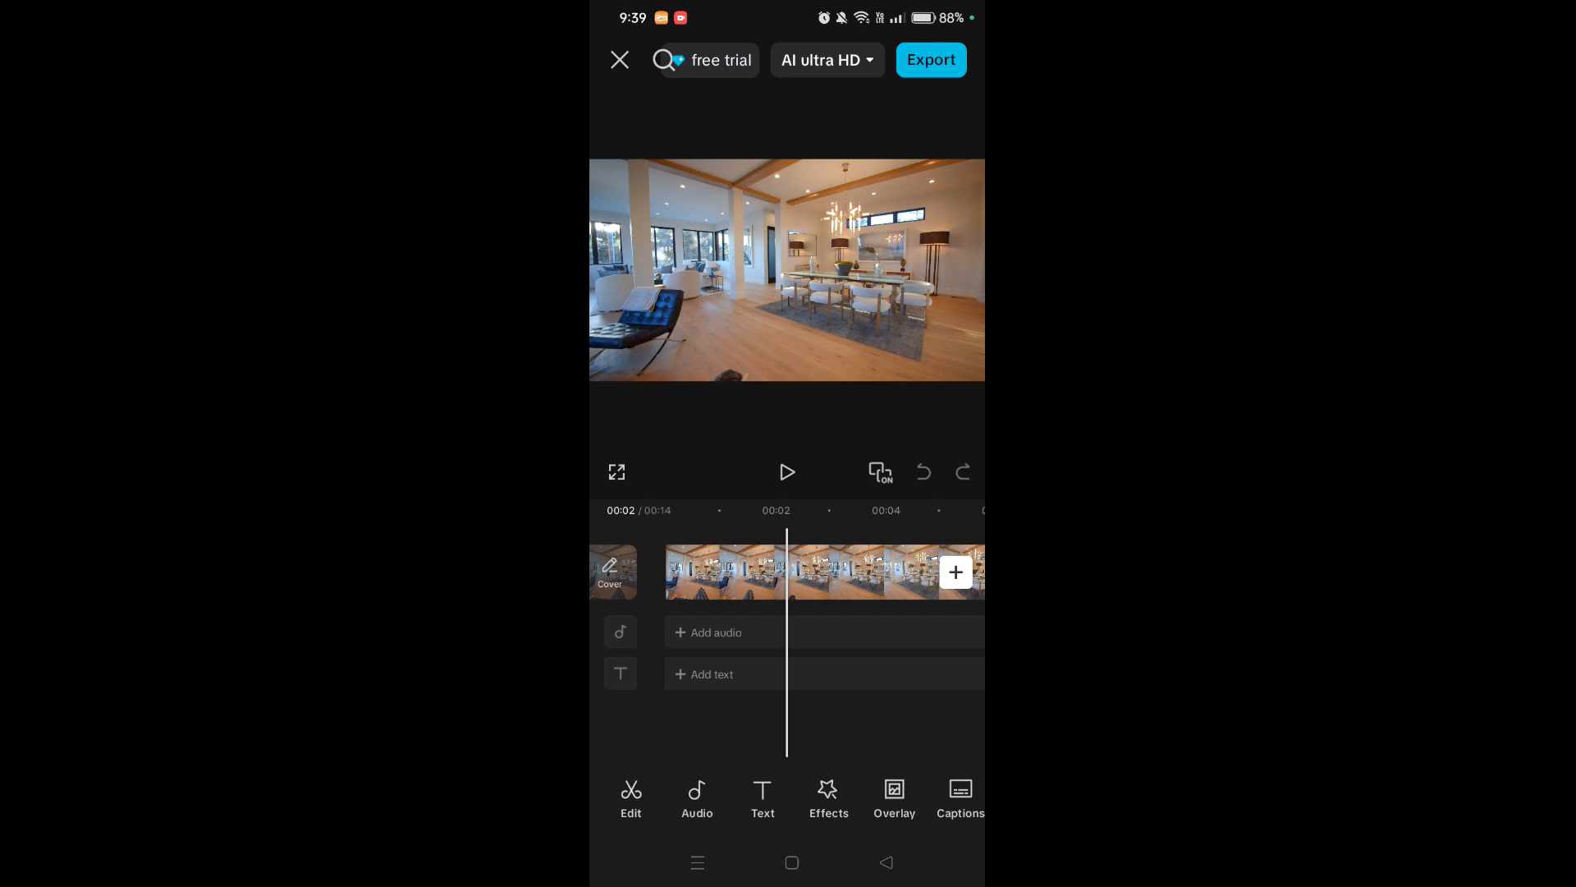
left_click_drag(687, 797, 720, 783)
left_click(860, 586)
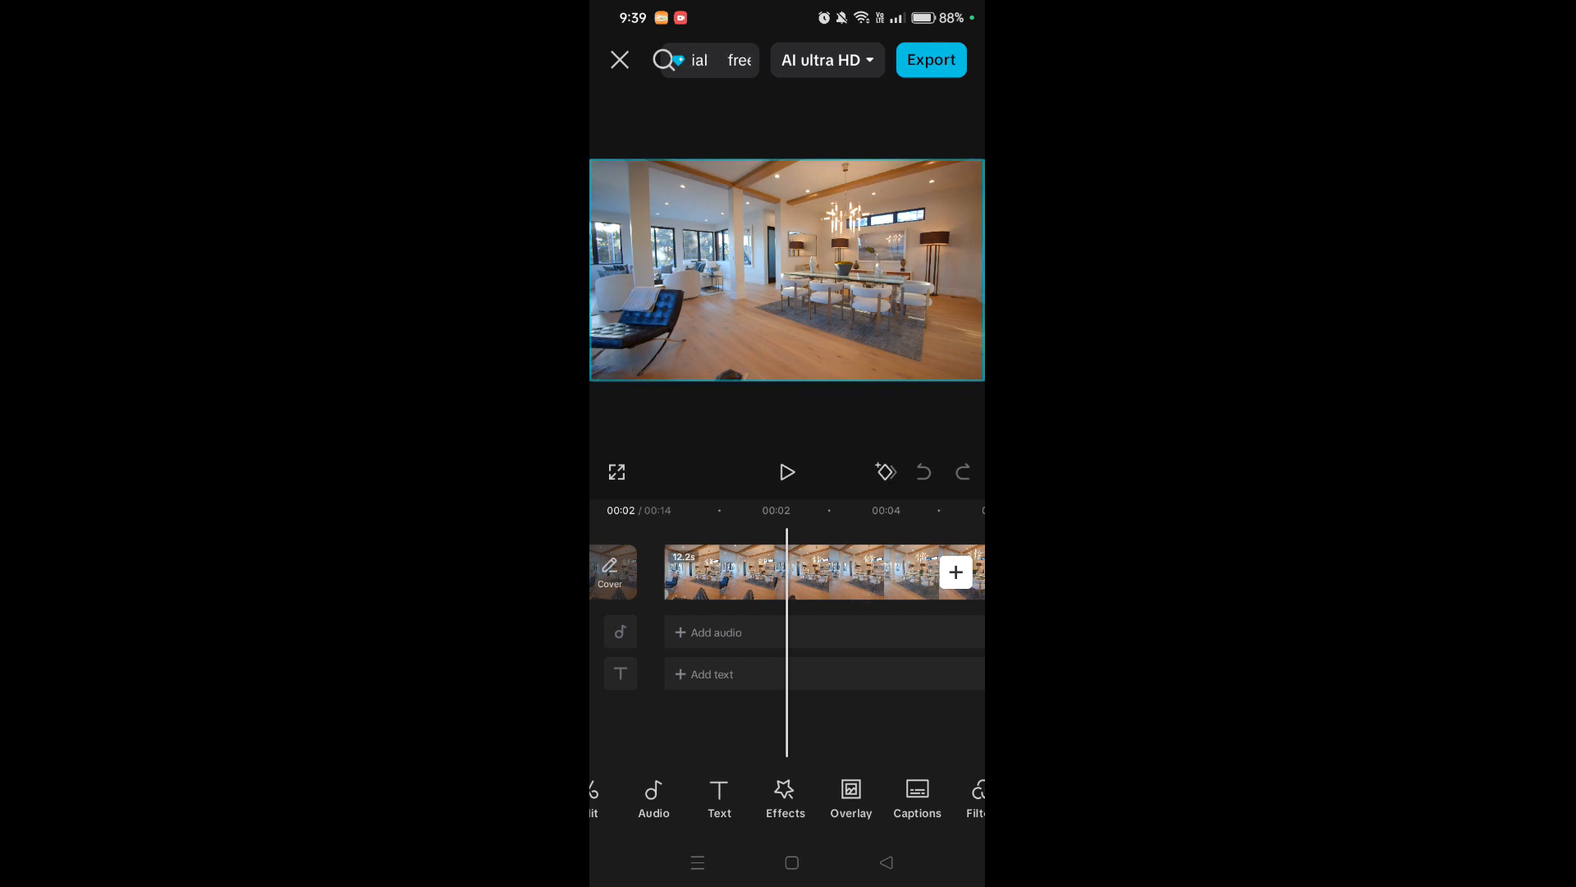
- Scroll the clip toolbar along to Filters and open it
left_click_drag(875, 774, 779, 743)
left_click_drag(935, 781, 791, 712)
left_click_drag(928, 780, 700, 728)
left_click_drag(722, 780, 940, 774)
left_click_drag(838, 780, 982, 778)
left_click_drag(739, 780, 944, 775)
left_click_drag(673, 781, 879, 784)
left_click_drag(739, 780, 908, 774)
left_click(908, 788)
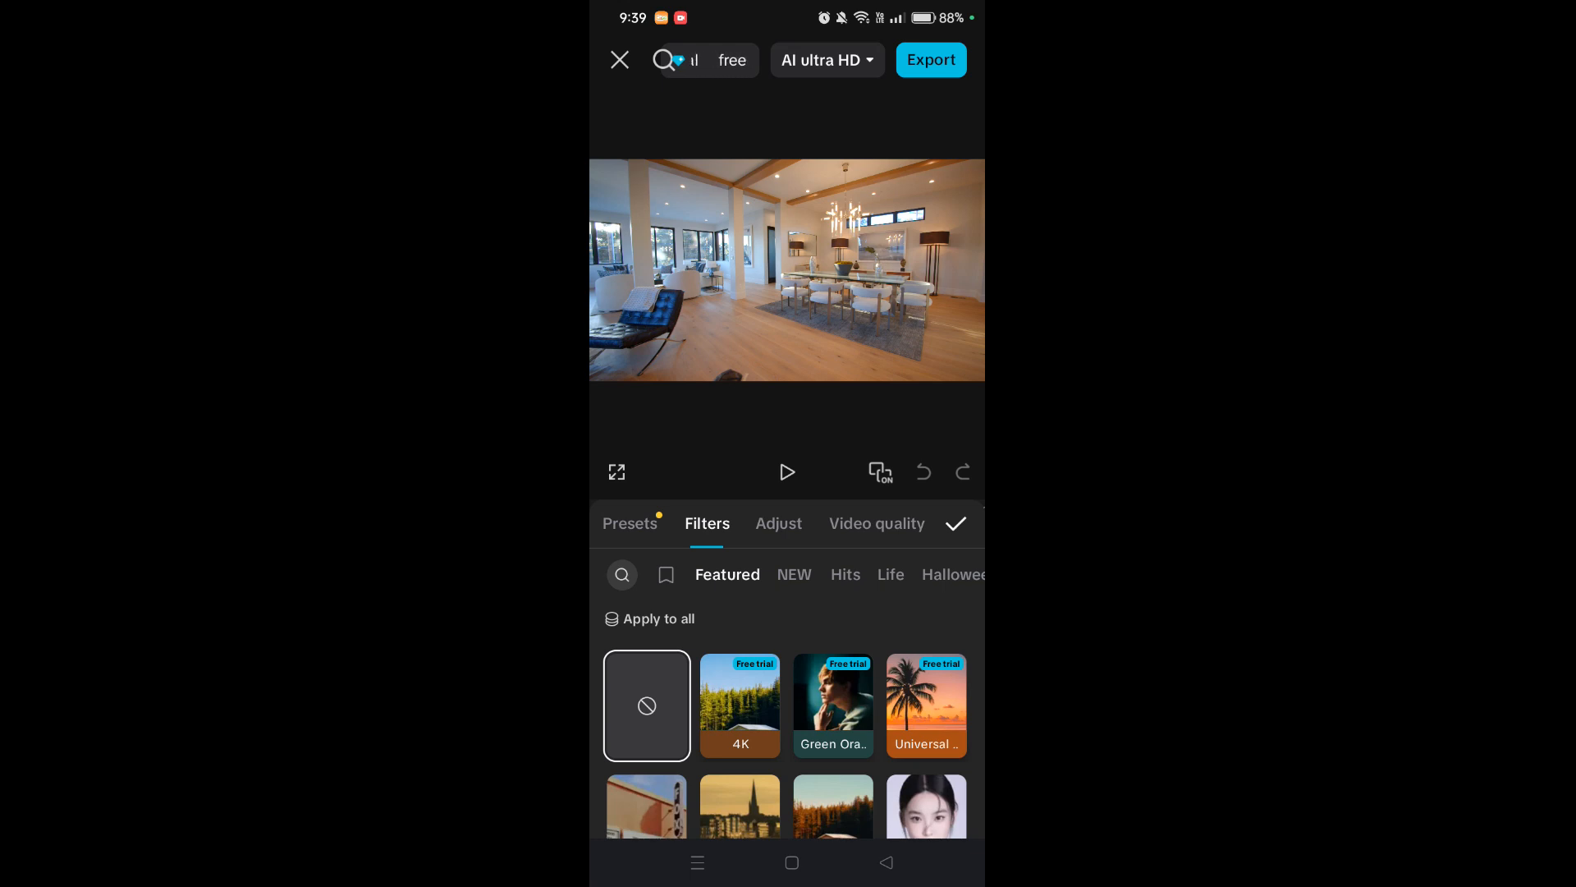
- Apply the Oppenheimer filter at intensity about 50 and confirm it
left_click_drag(865, 712, 892, 534)
left_click_drag(882, 673, 892, 567)
left_click(751, 590)
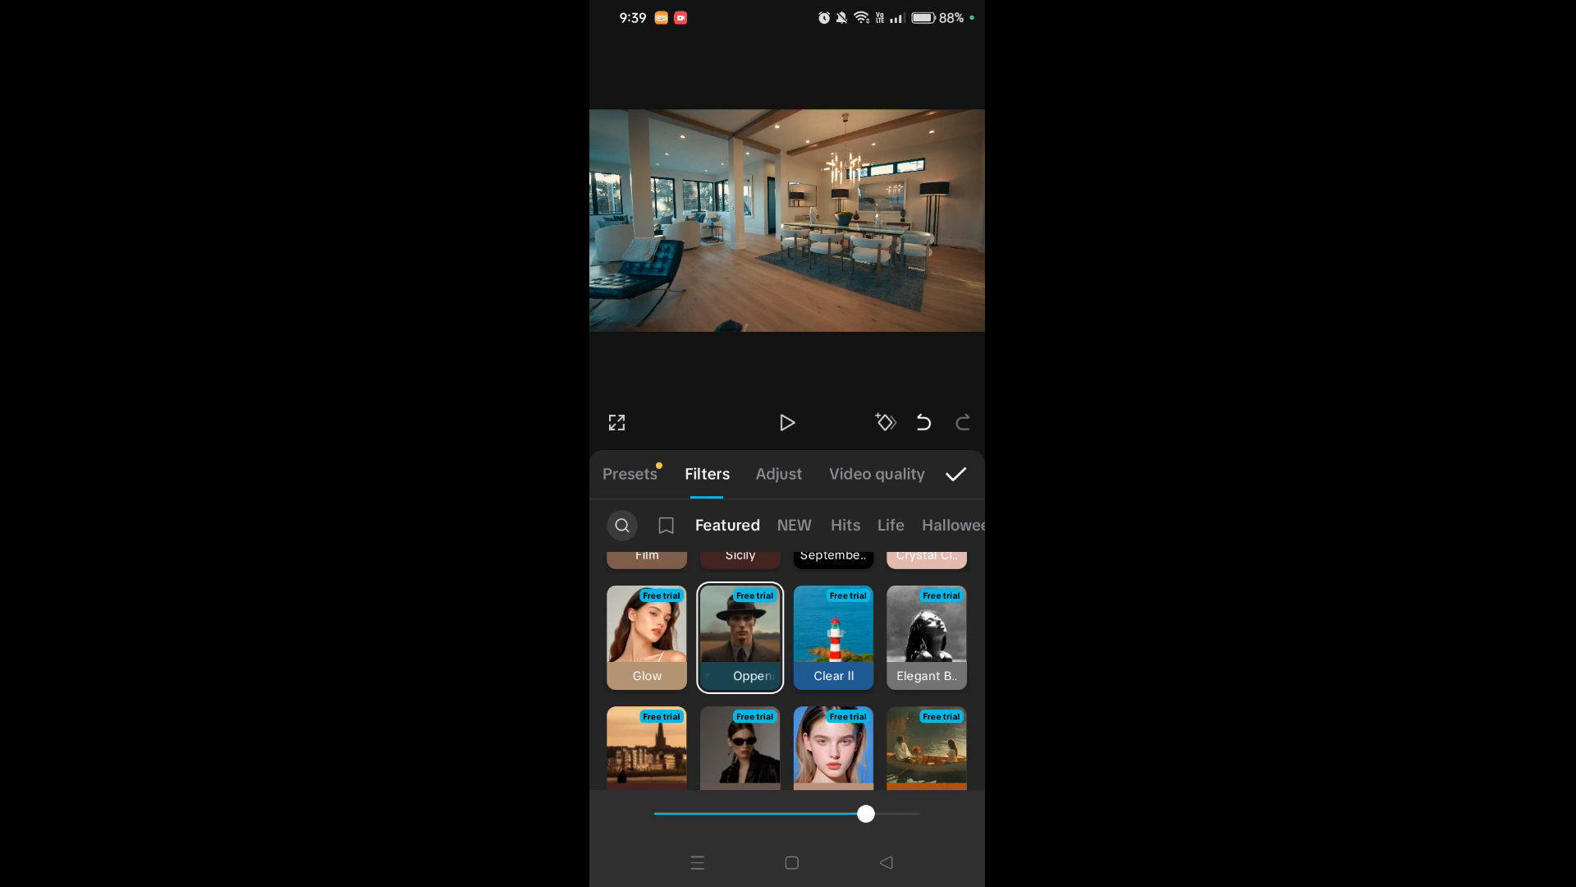
left_click_drag(866, 812, 977, 801)
left_click(957, 474)
left_click(878, 798)
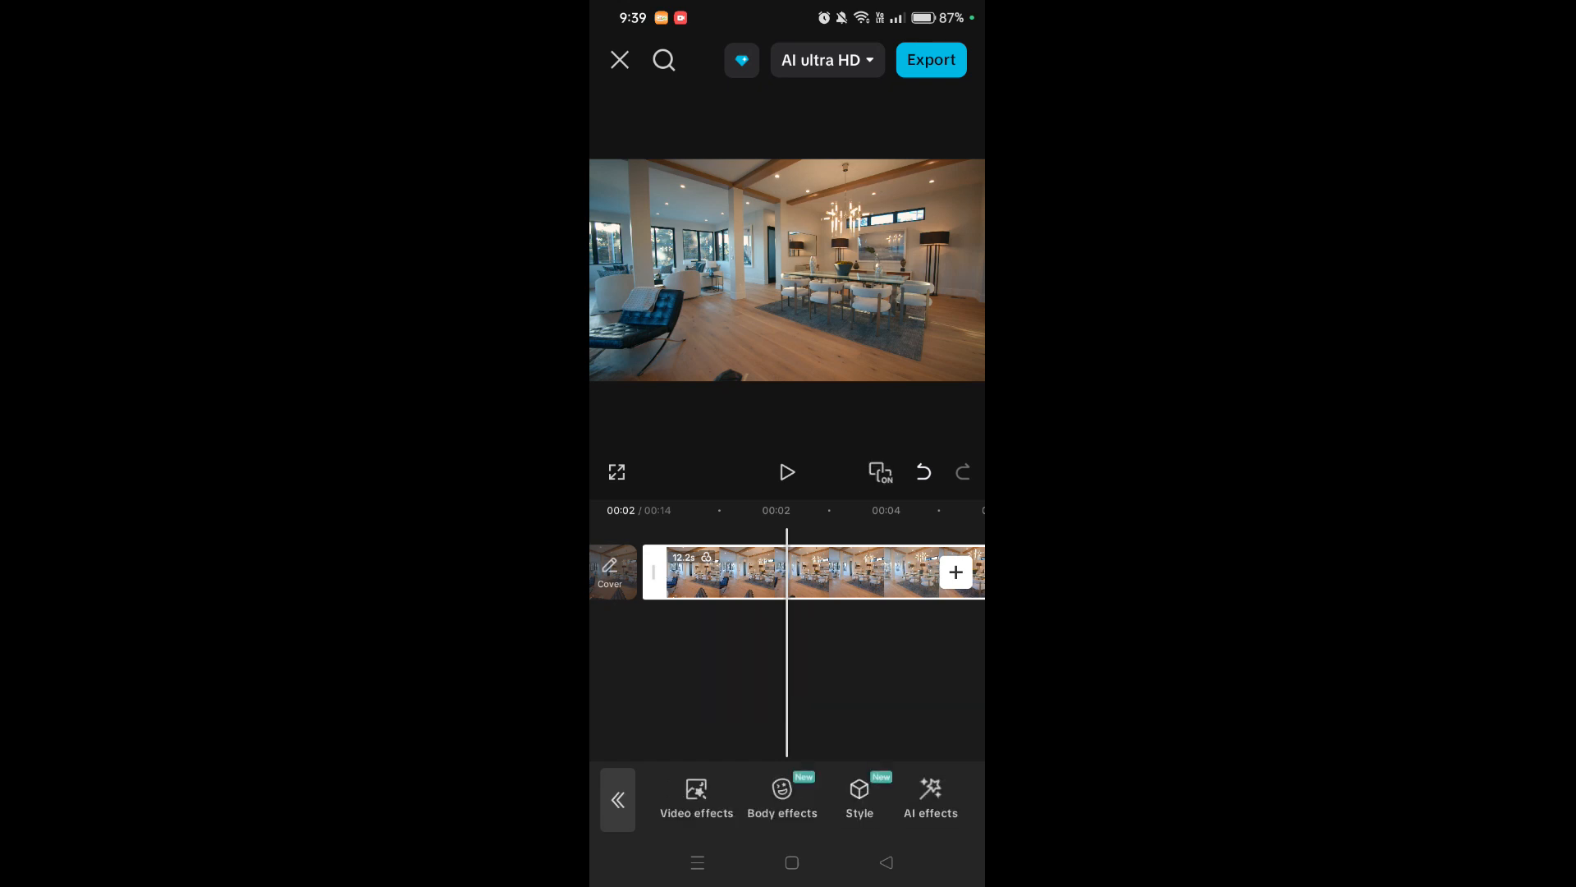
- Search the video effects library for 'cinematic'
left_click(915, 784)
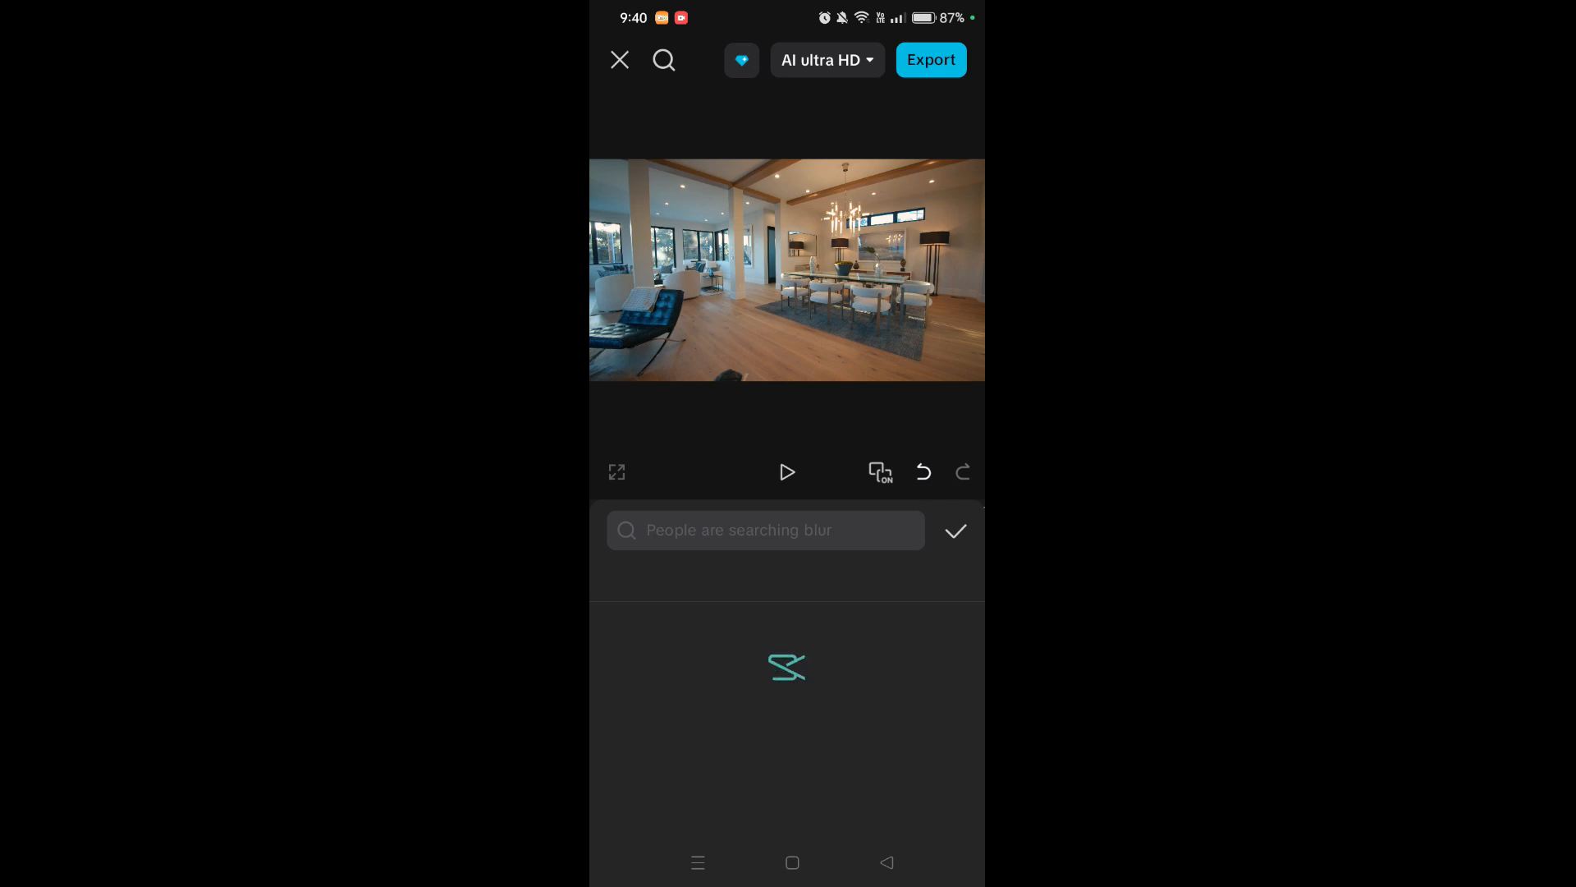
left_click(688, 529)
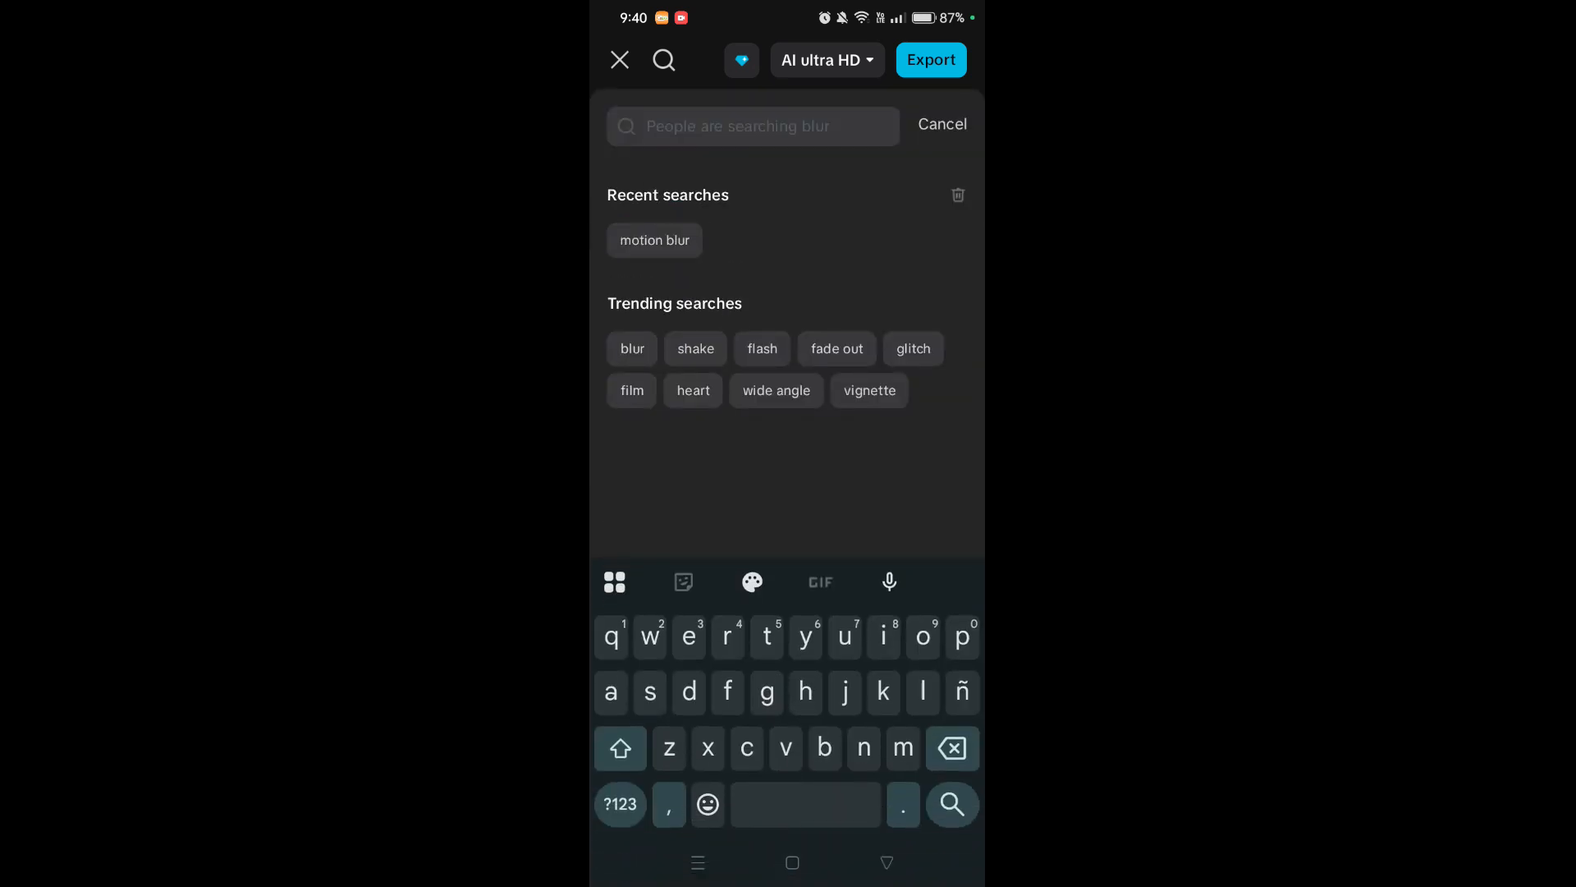
type("cinem")
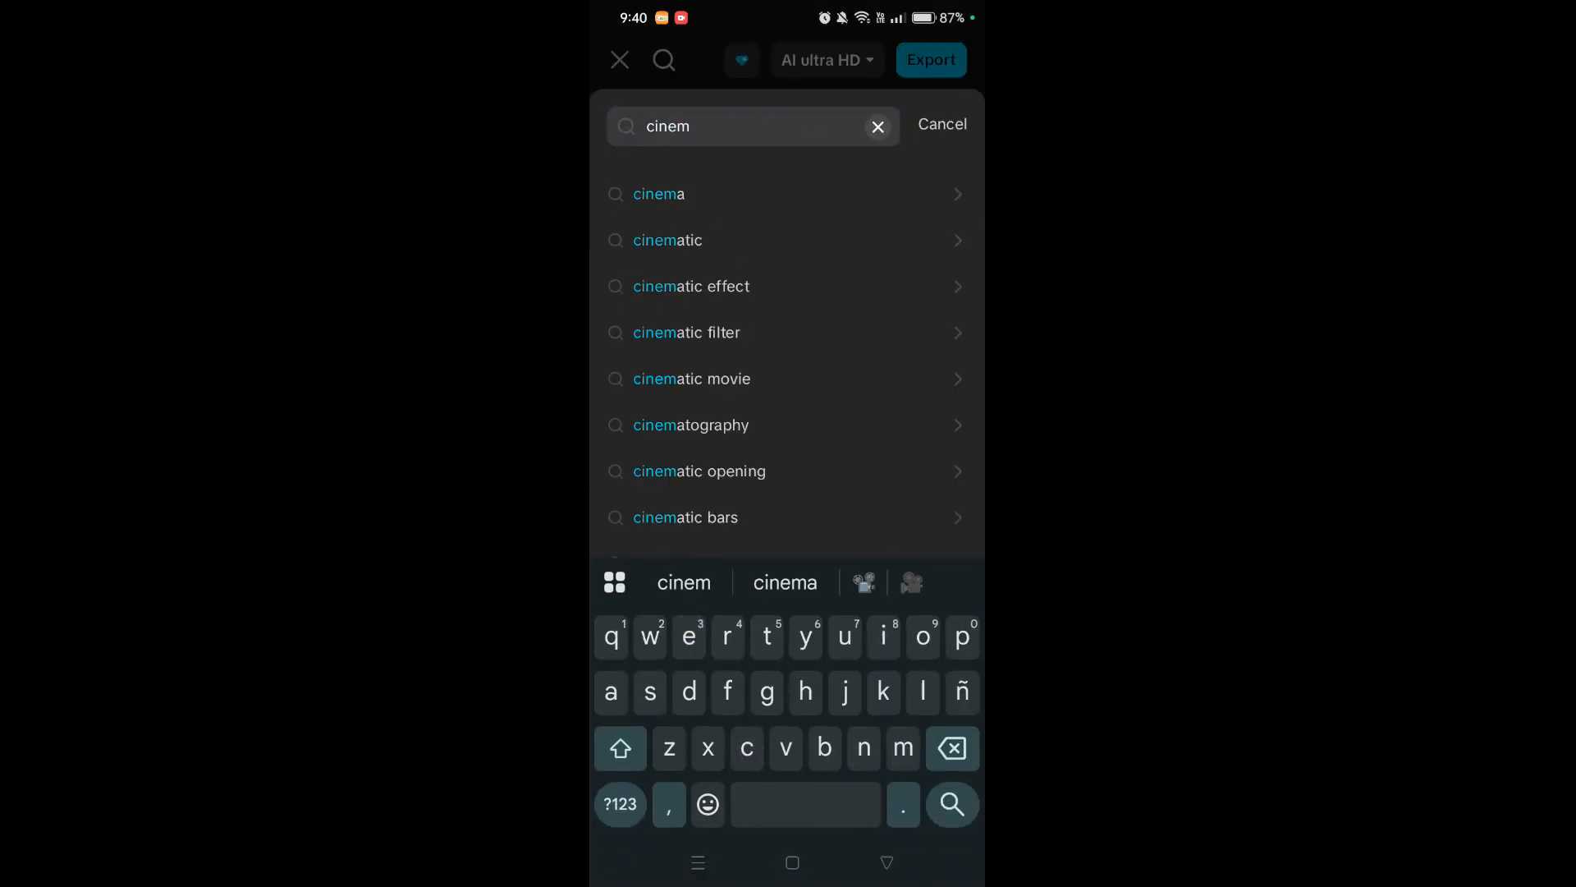
left_click(823, 243)
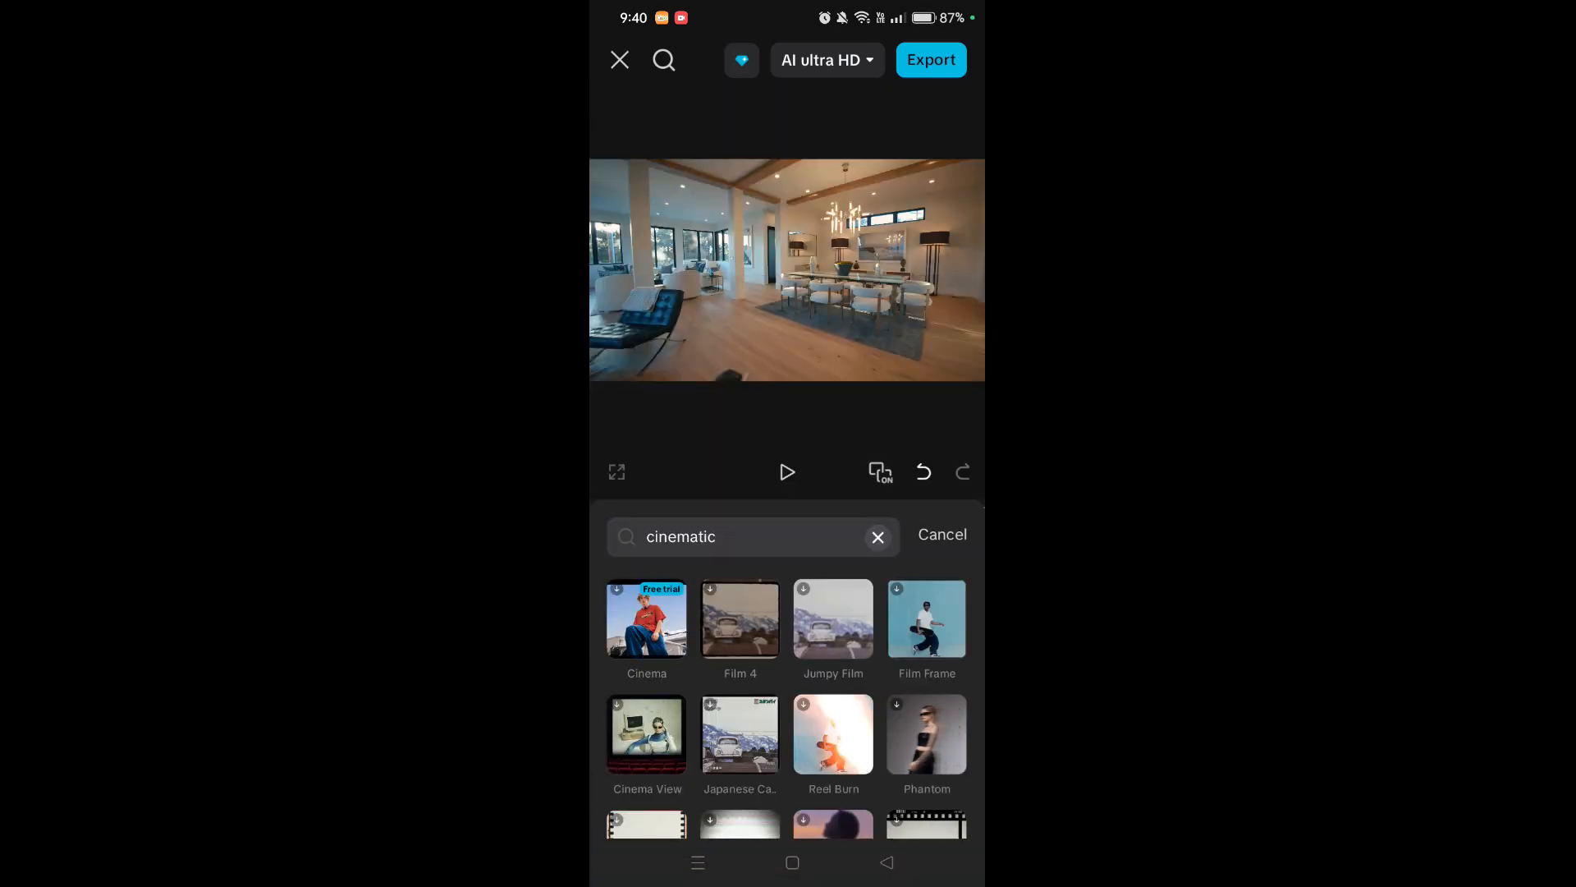
- Browse the cinematic effect results, then clear the search
scroll(787, 656, "down", 3)
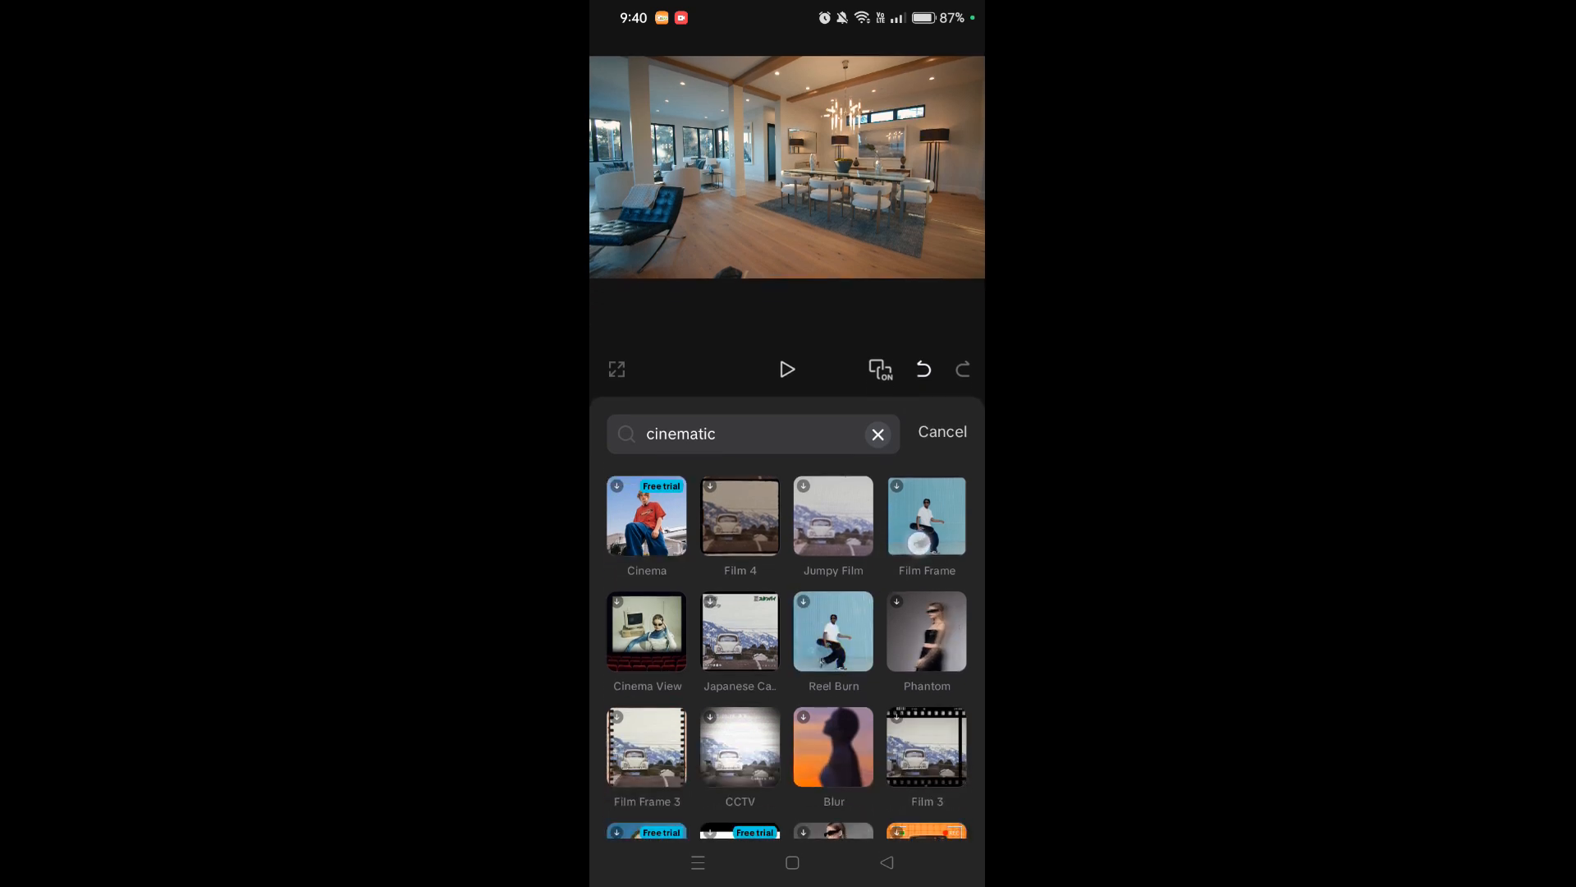
scroll(786, 624, "down", 2)
scroll(786, 624, "down", 2)
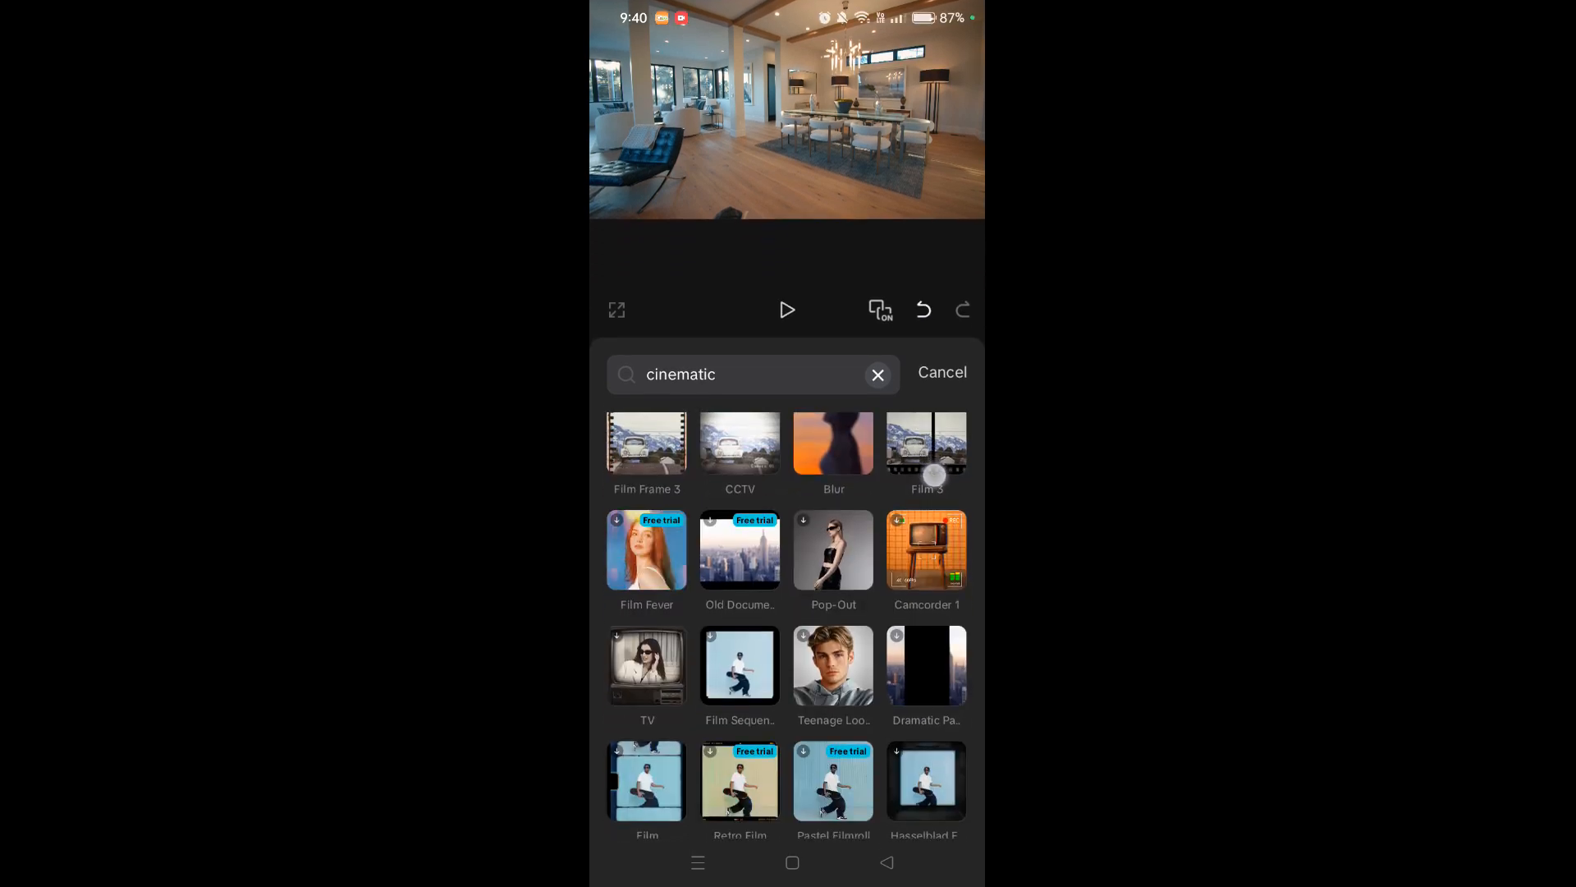
scroll(786, 657, "down", 2)
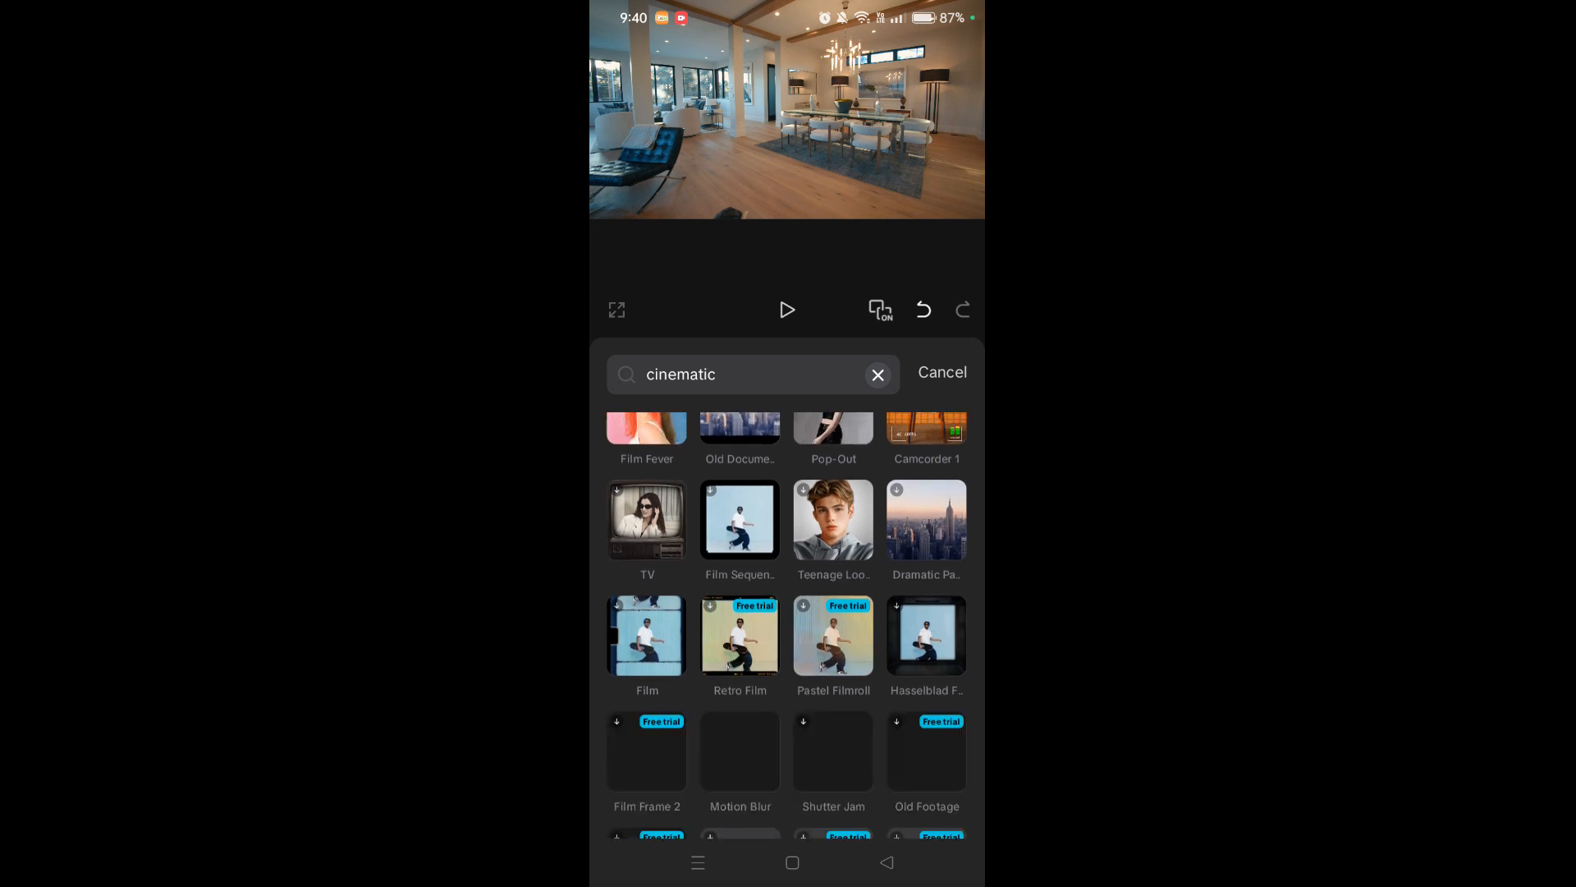
scroll(912, 597, "down", 1)
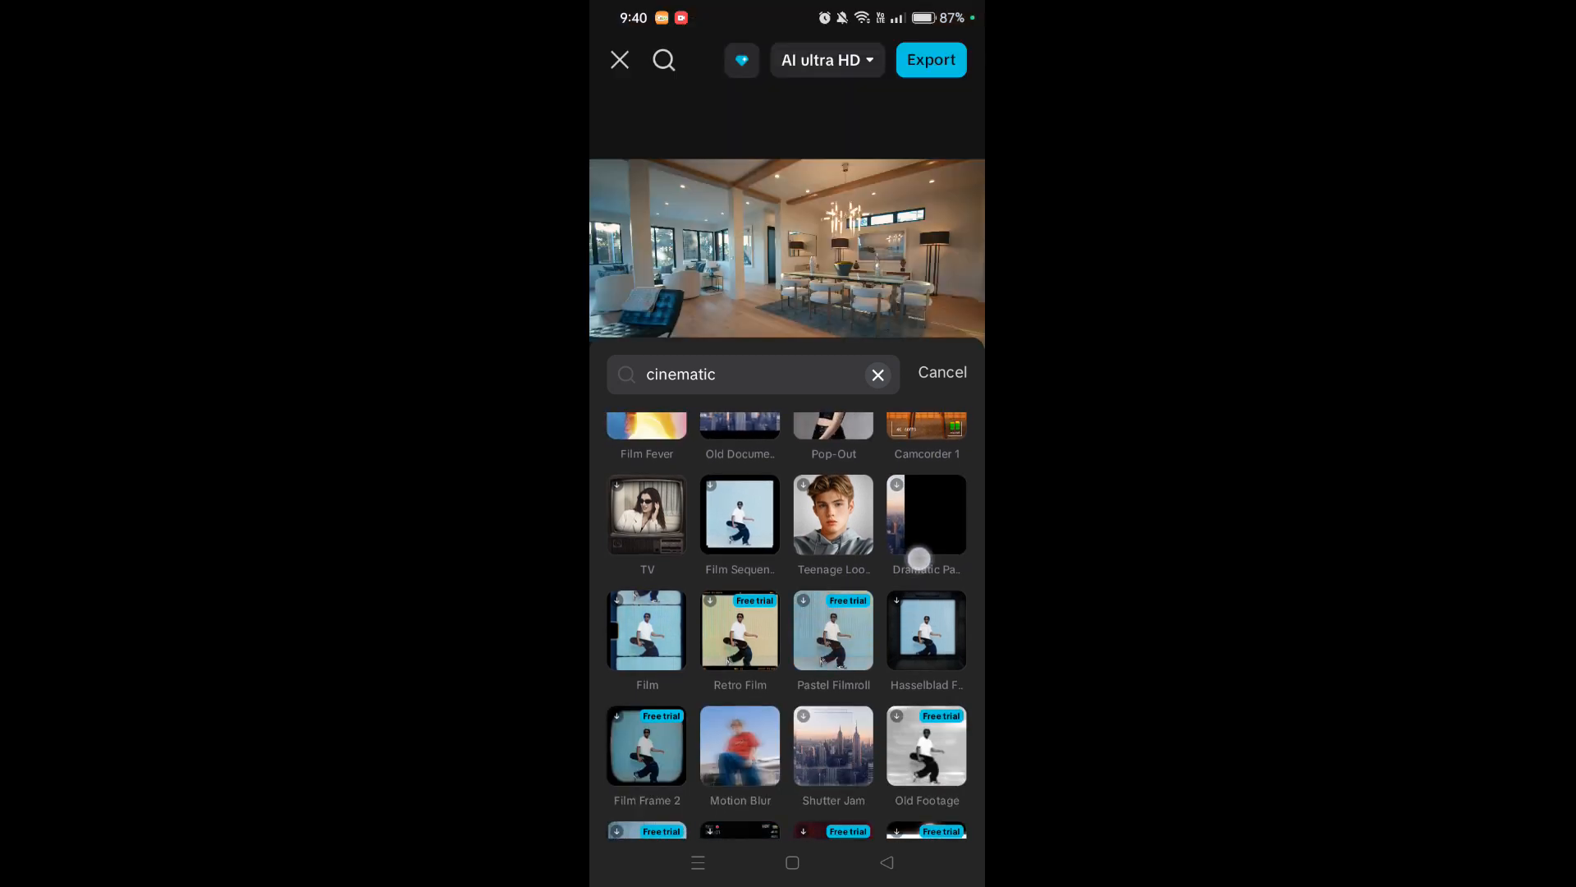
scroll(949, 457, "up", 4)
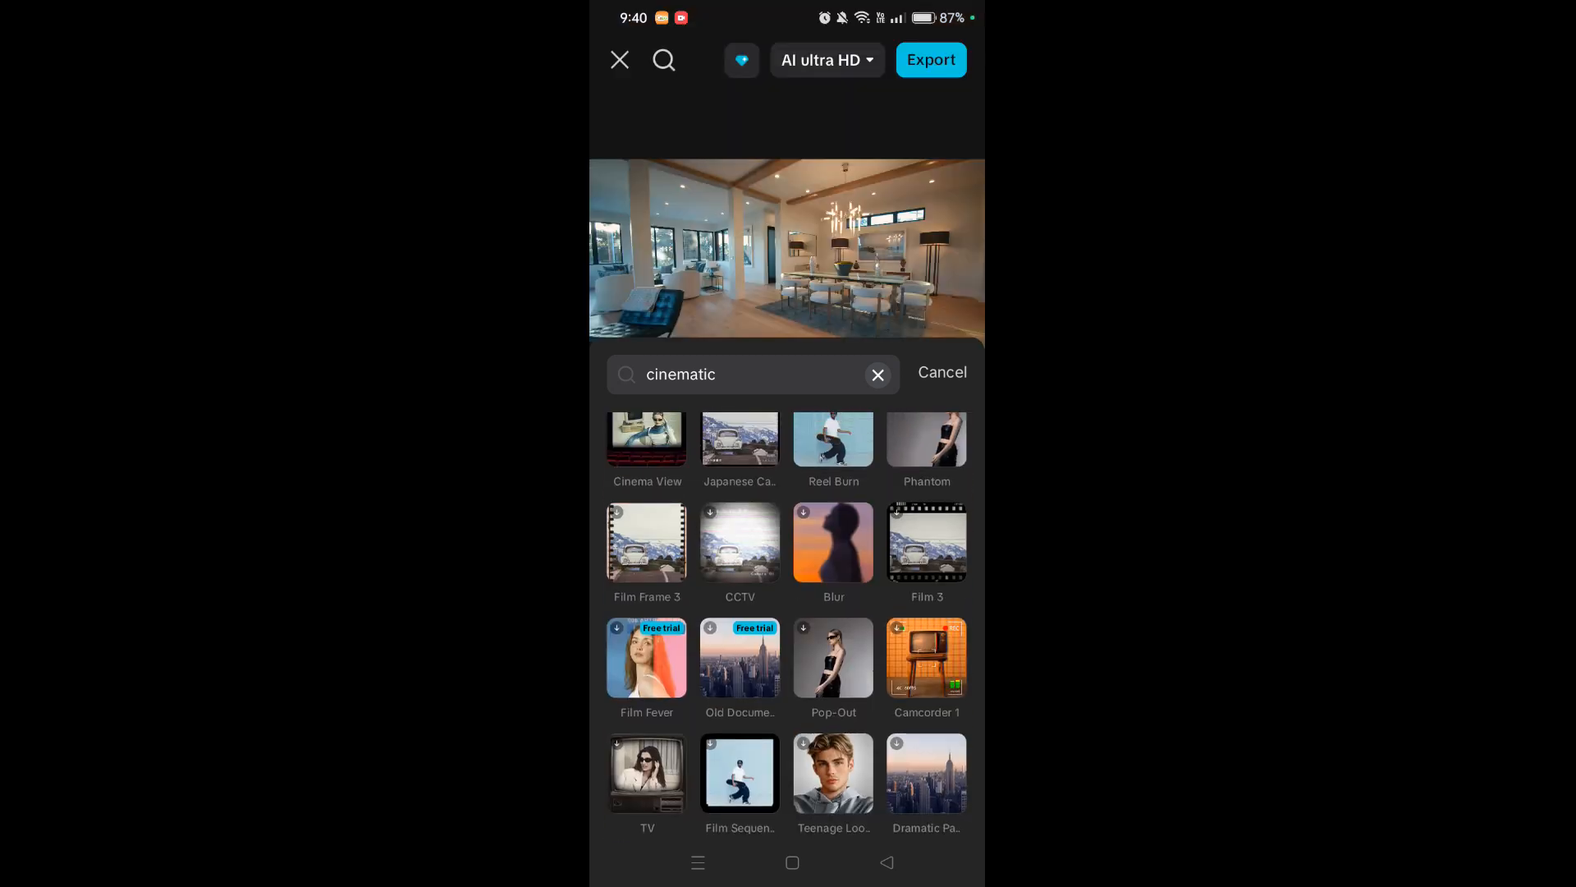
left_click(873, 538)
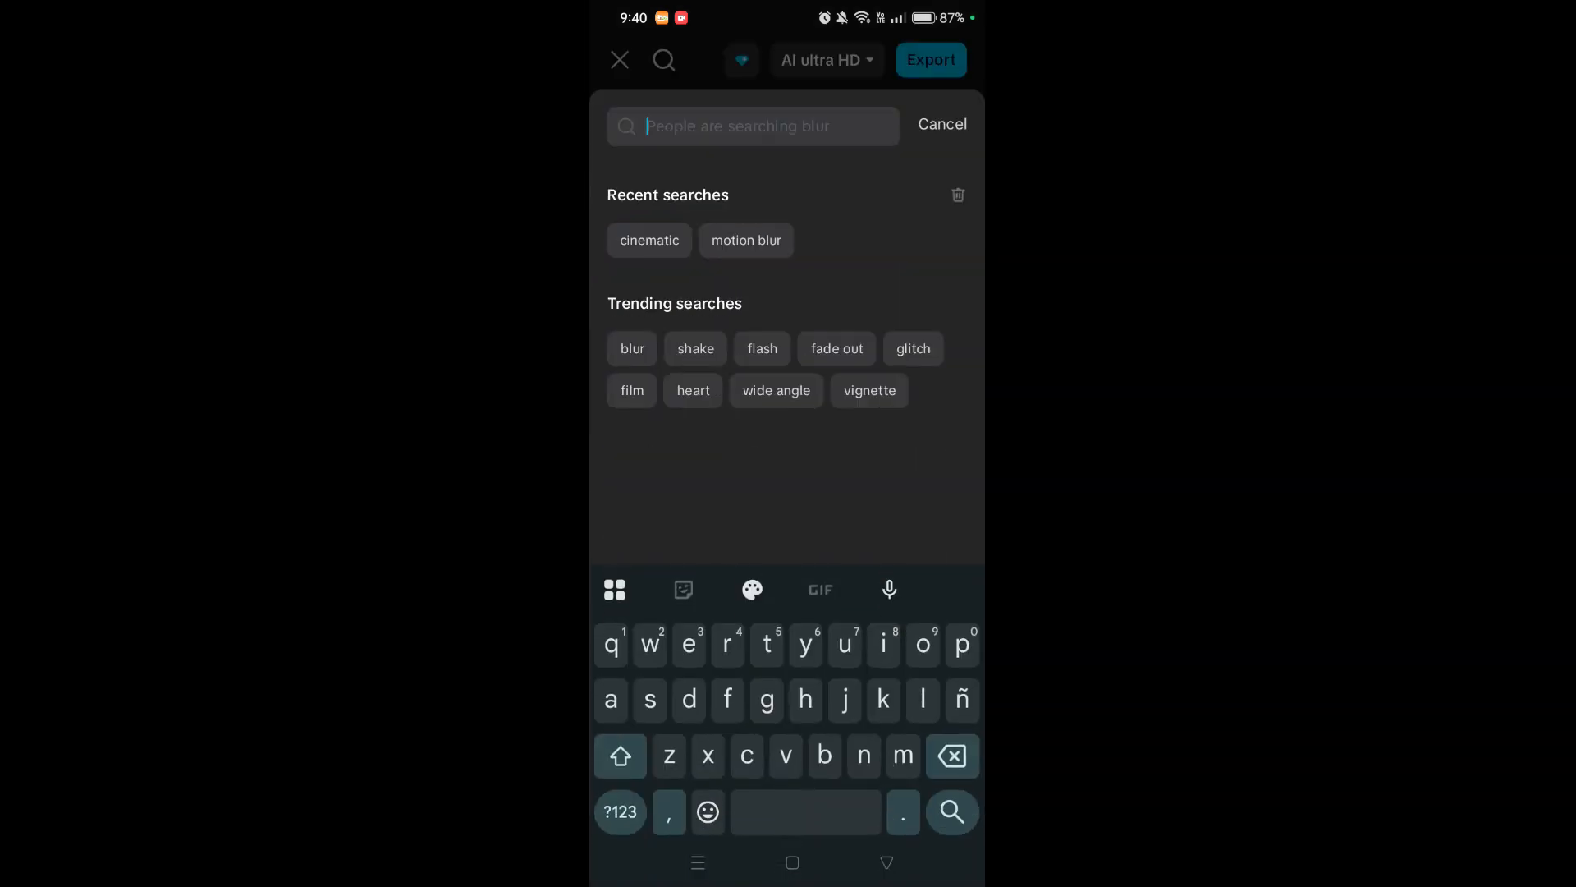
- Search the video effects for 'retro' and apply Retro DV to the clip
type("retro")
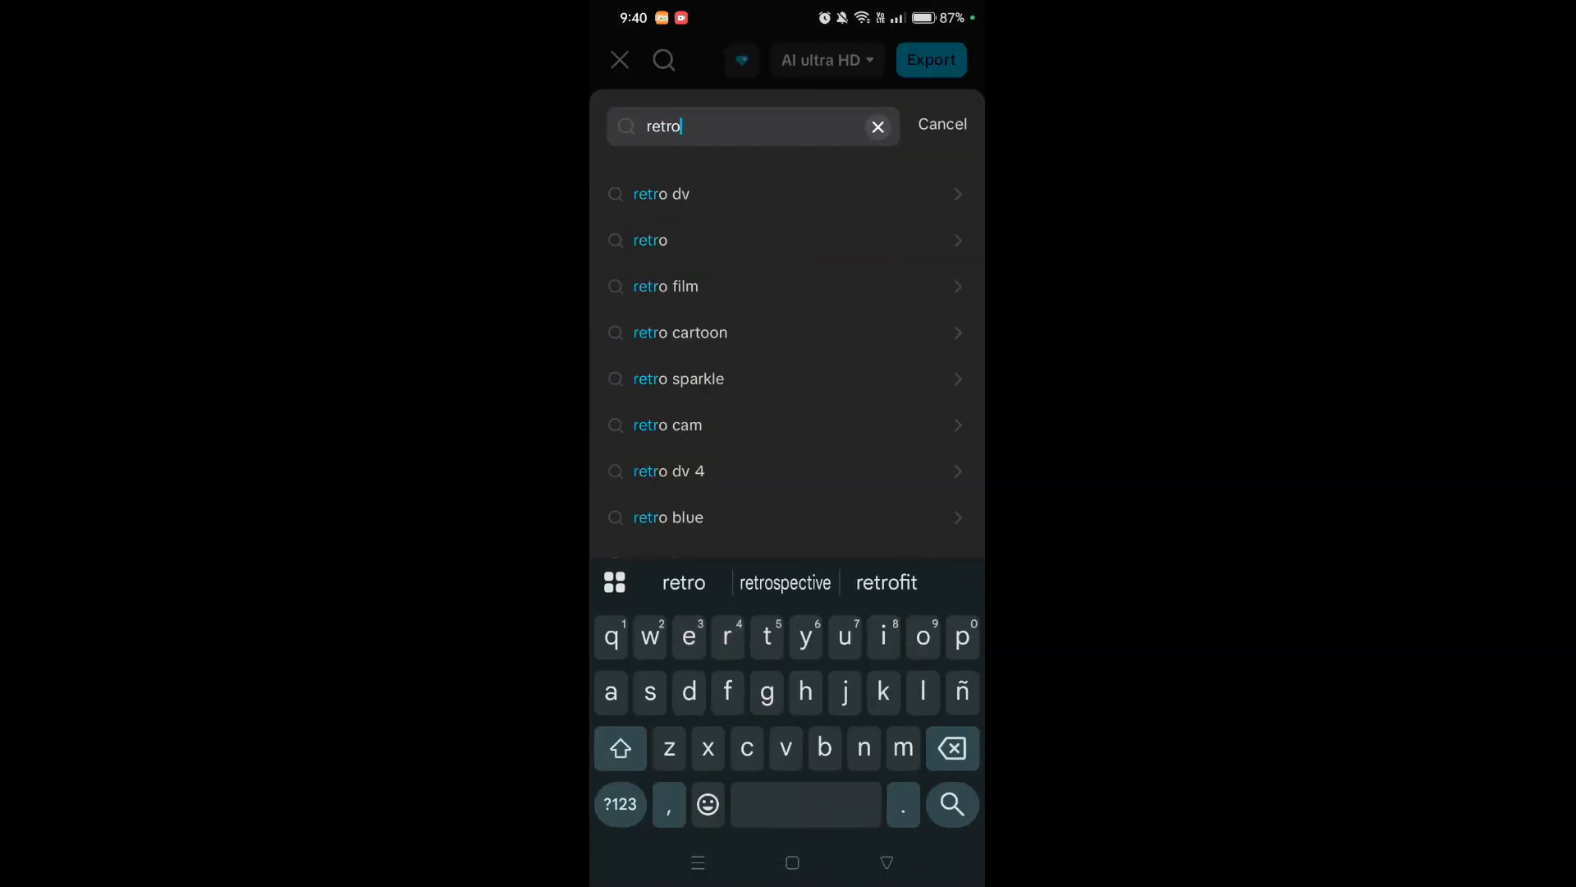
left_click(952, 804)
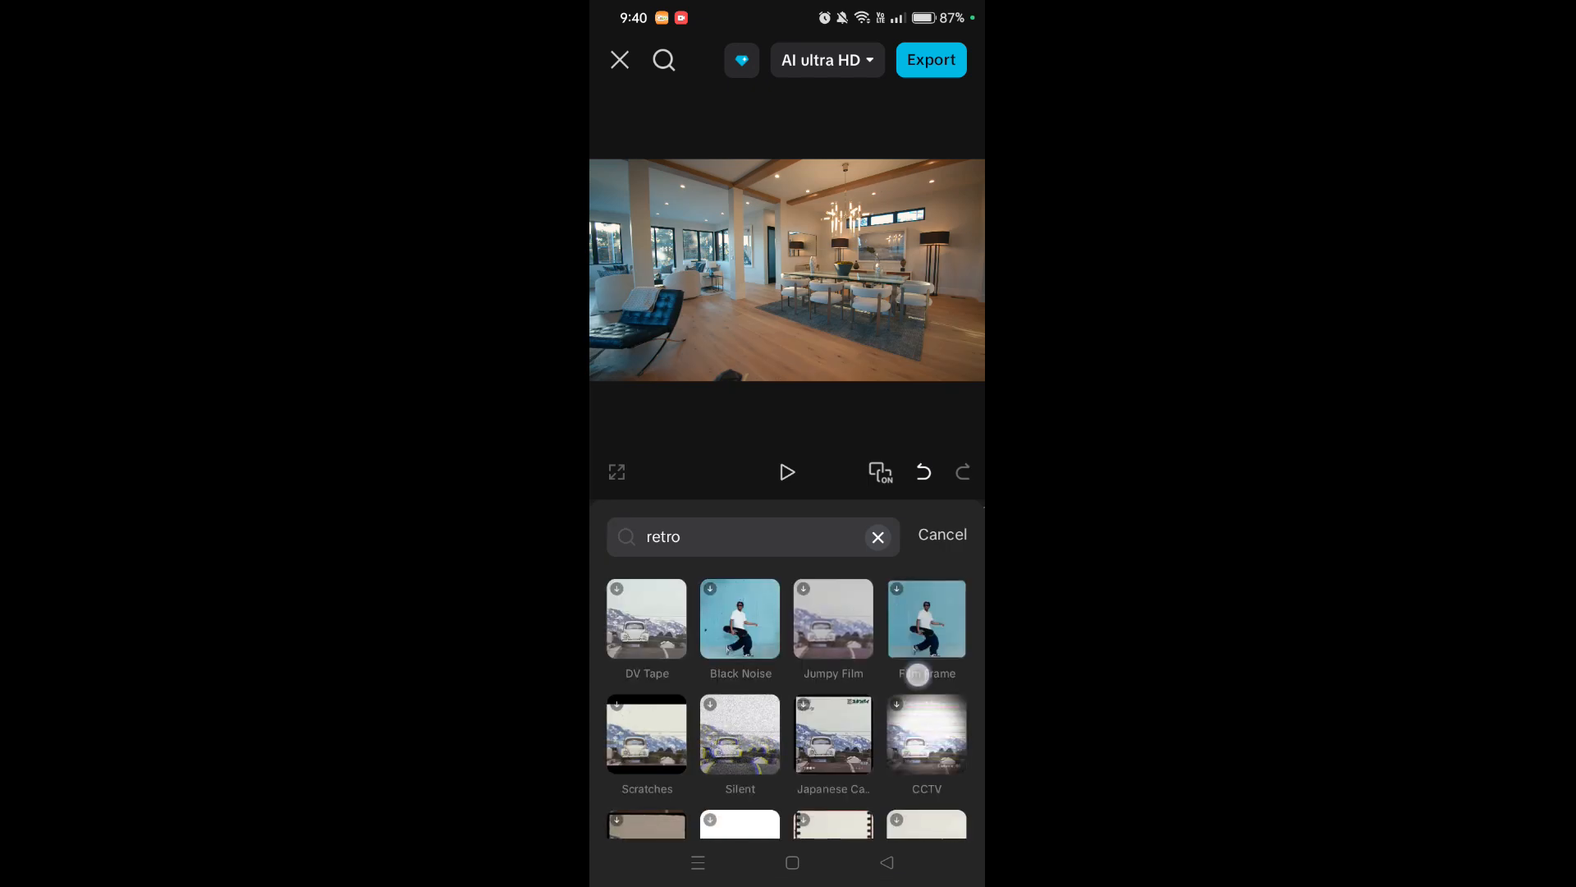
left_click_drag(914, 668, 913, 528)
left_click_drag(904, 620, 893, 501)
left_click_drag(902, 557, 898, 460)
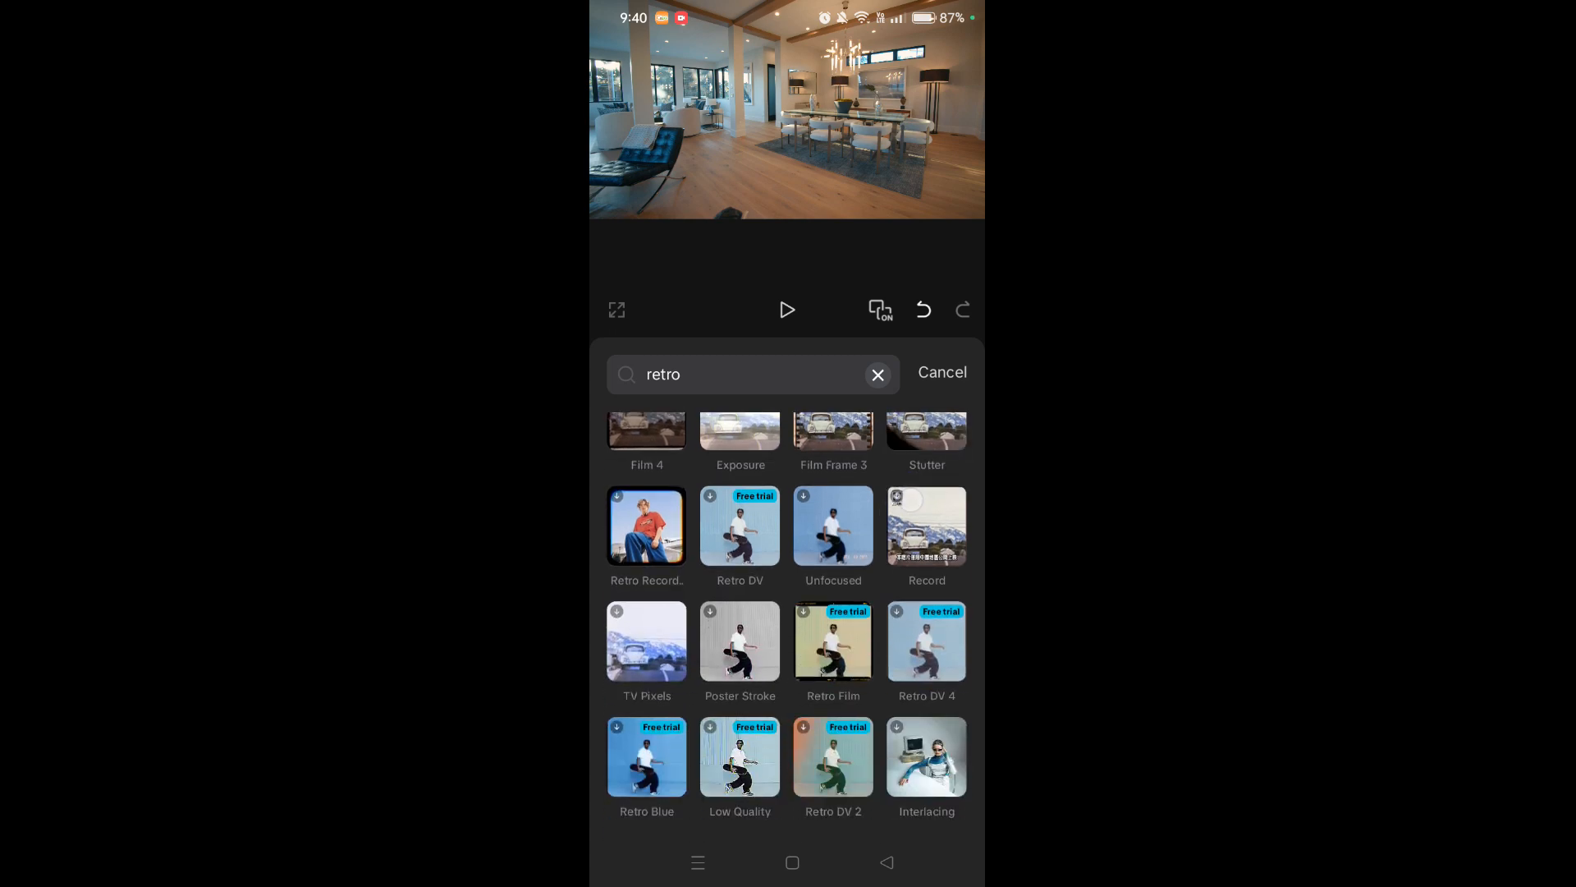
left_click(740, 526)
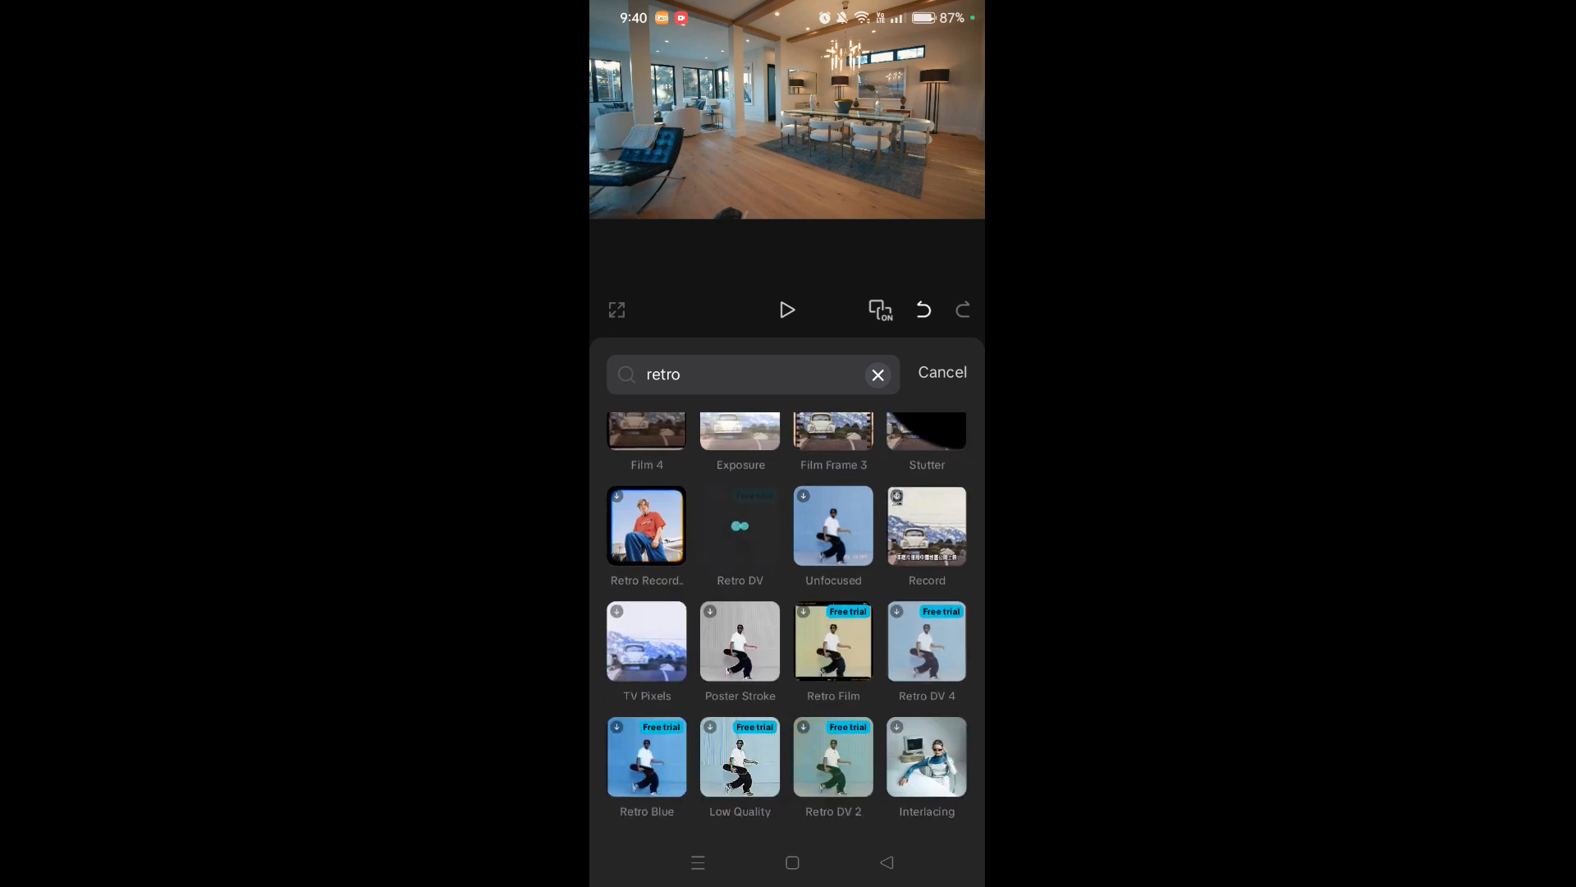